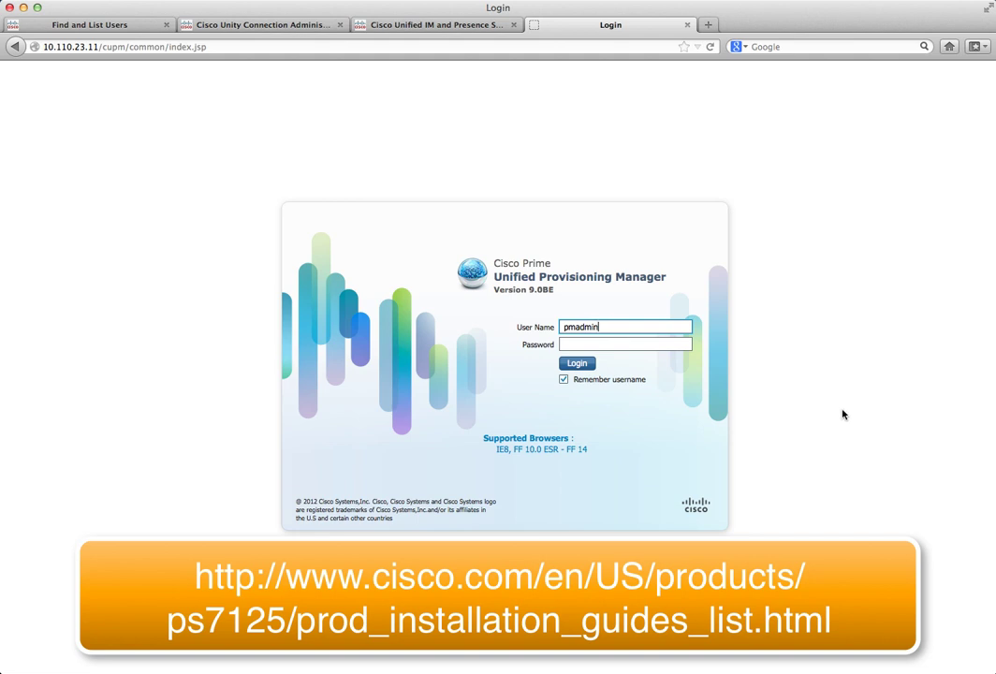
Step: Log in with the admin password and go to the Deployment > Devices configuration page
left_click(641, 343)
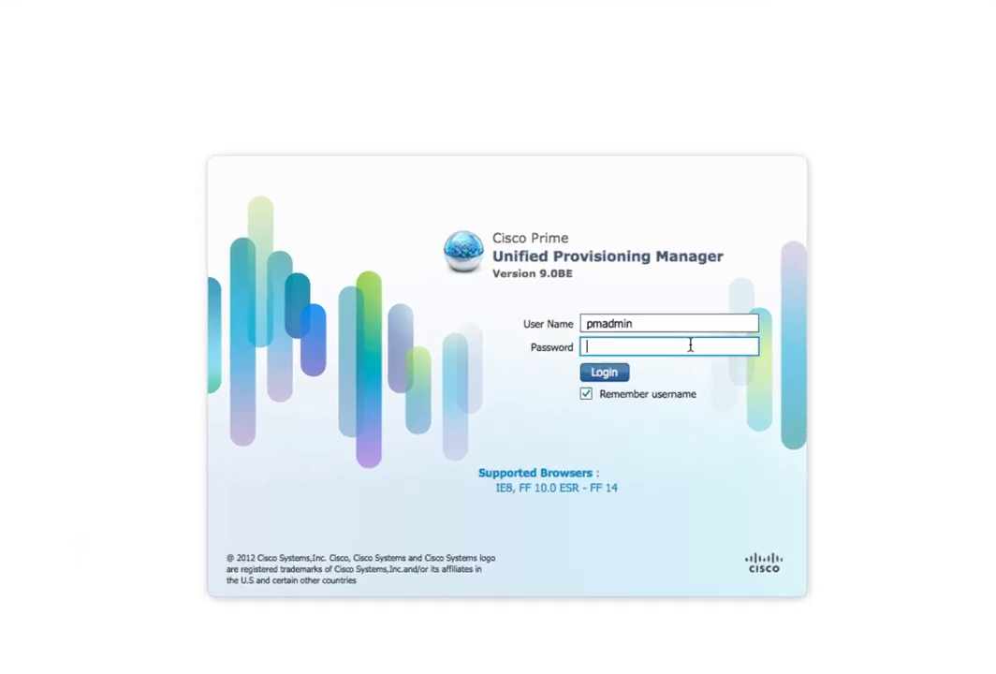
type("********")
key("Return")
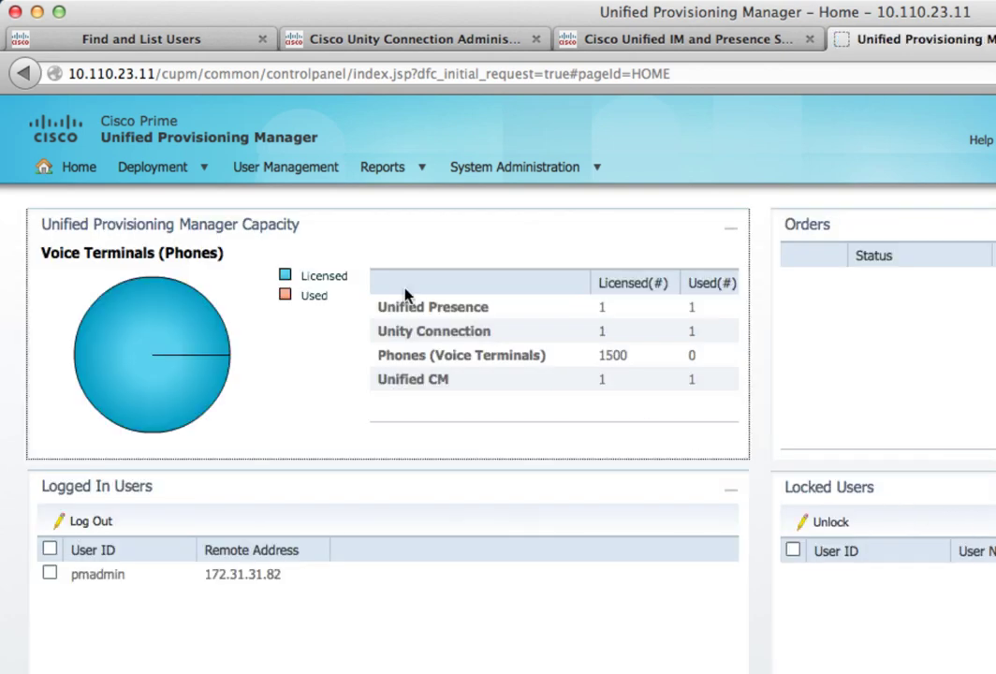
left_click(185, 177)
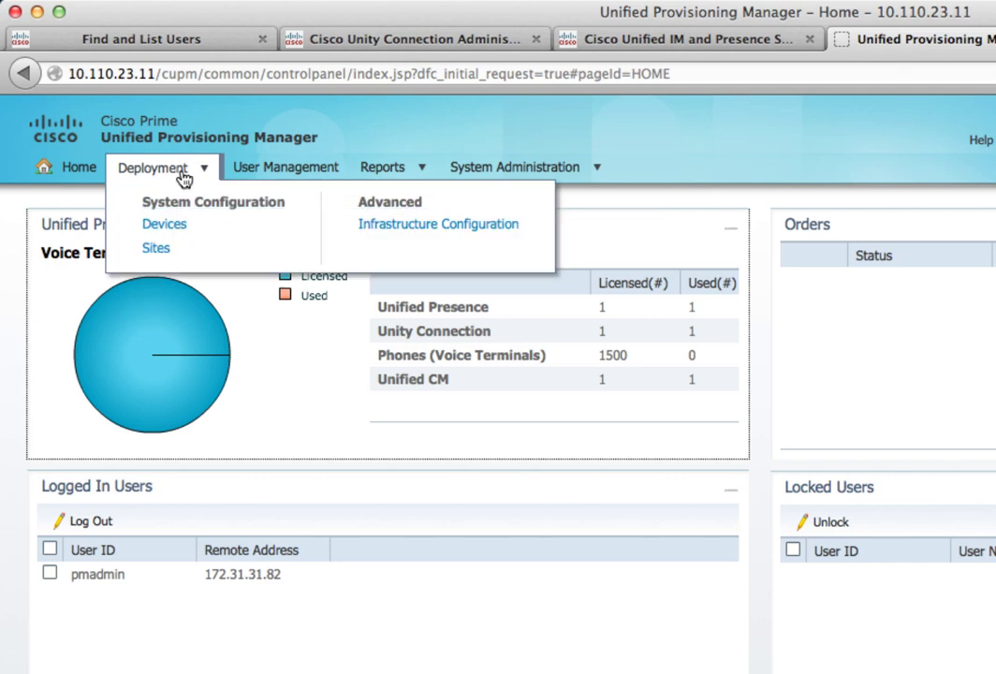
left_click(159, 229)
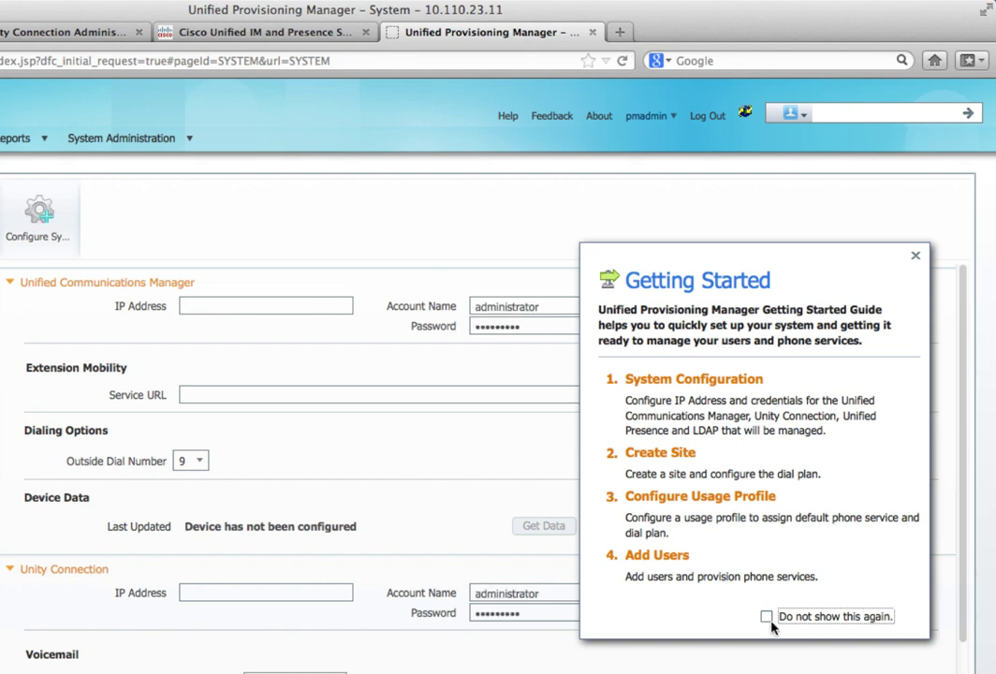
Step: Dismiss Getting Started for good, set Unified CM 10.110.23.3 with admin credentials, test access, keep outside dial 9
left_click(767, 618)
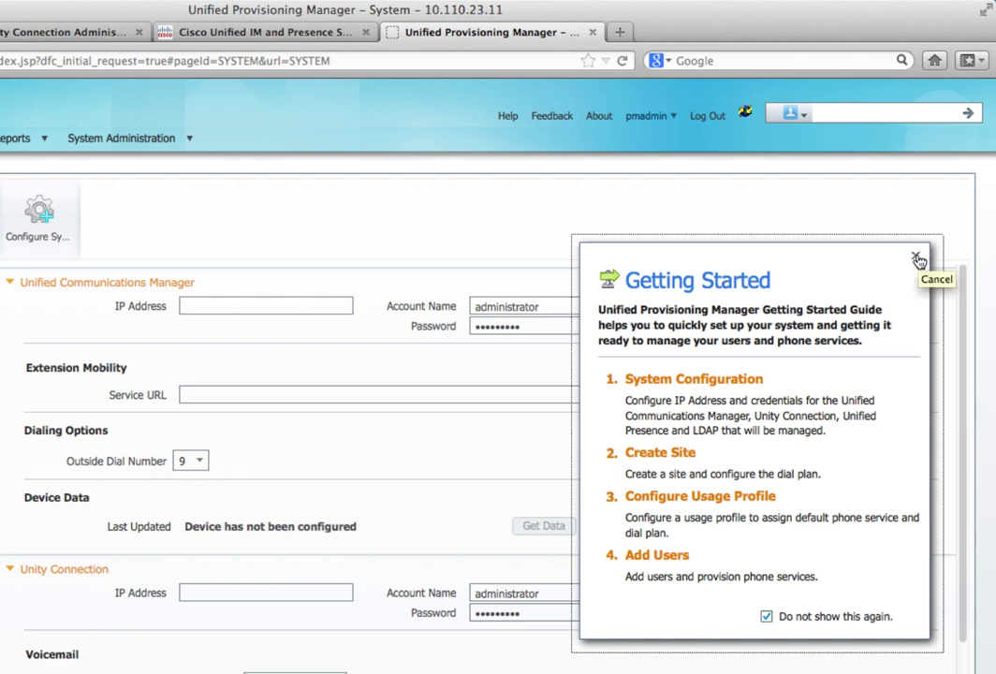
left_click(918, 260)
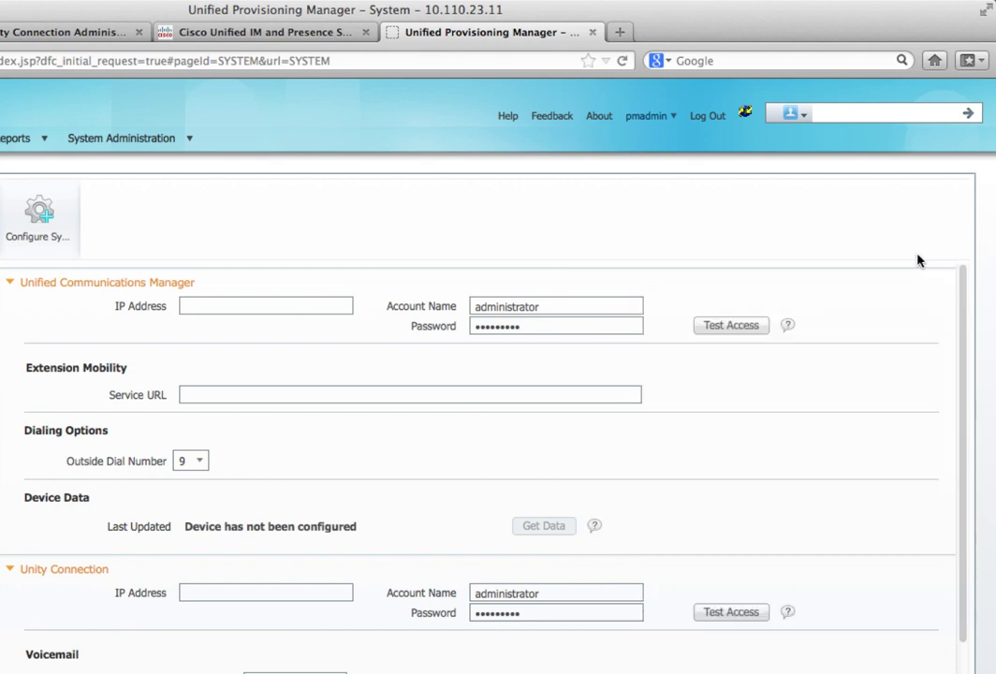
left_click(253, 306)
type("10.110.")
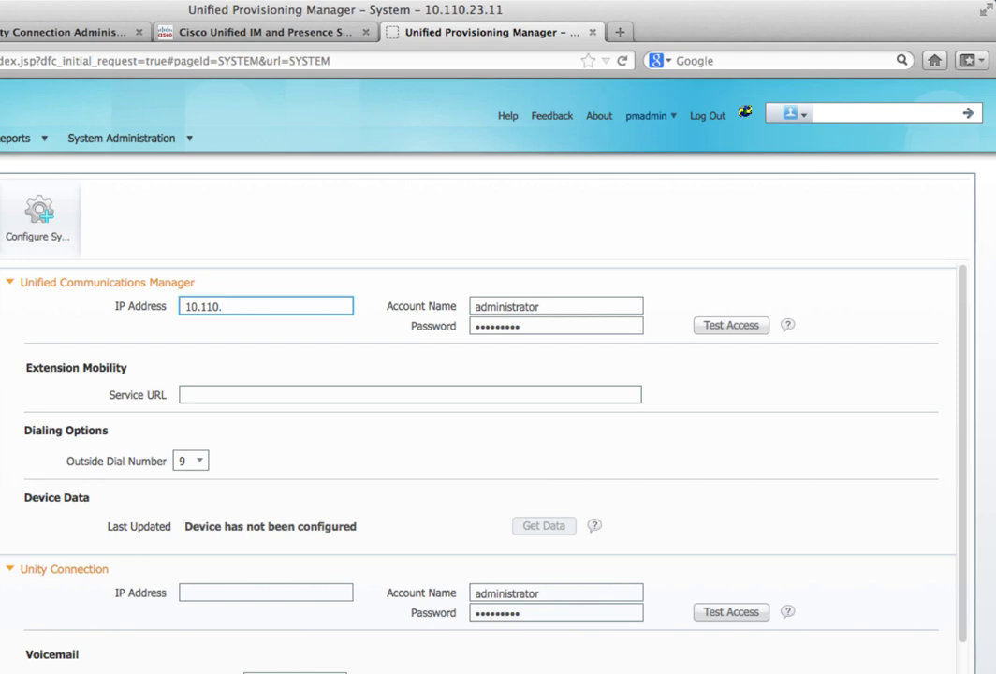
type("23.3")
key("Tab")
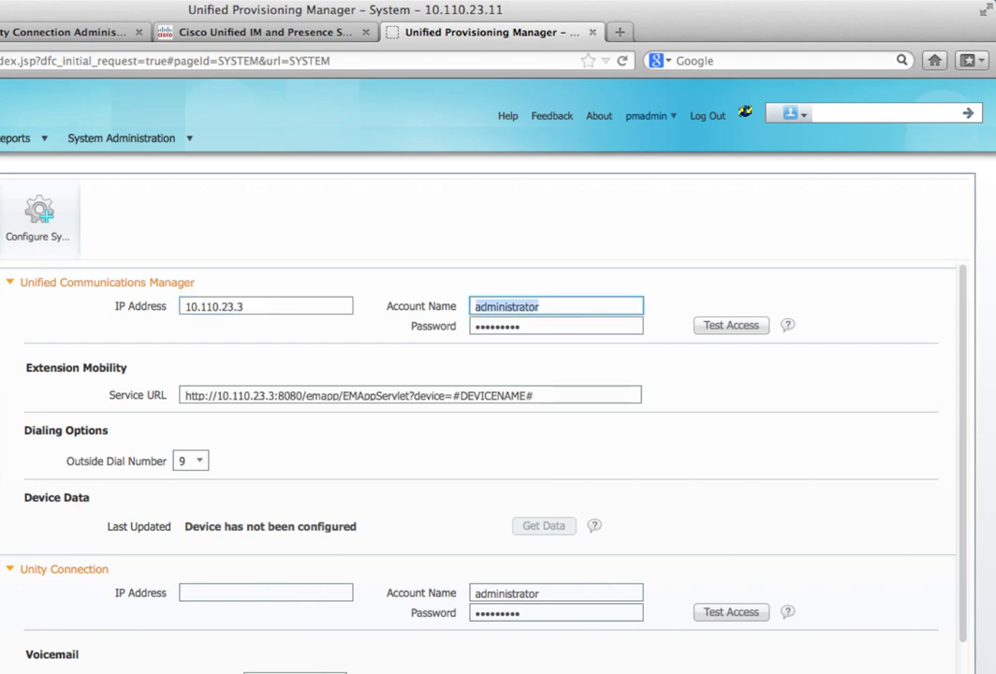
type("admin")
key("Tab")
type("••••••••")
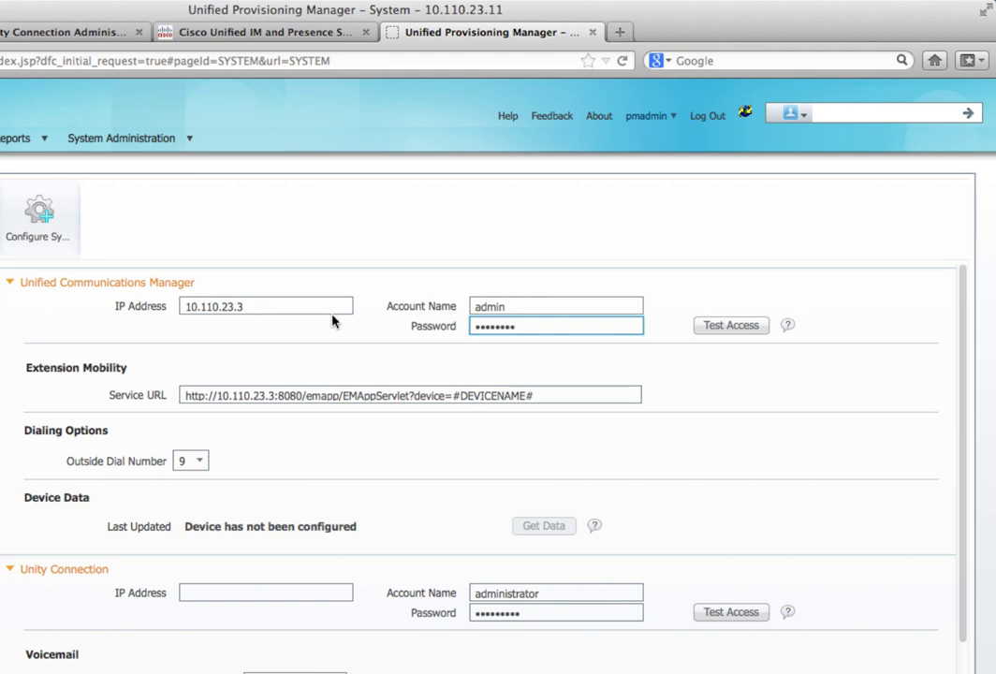
left_click(731, 326)
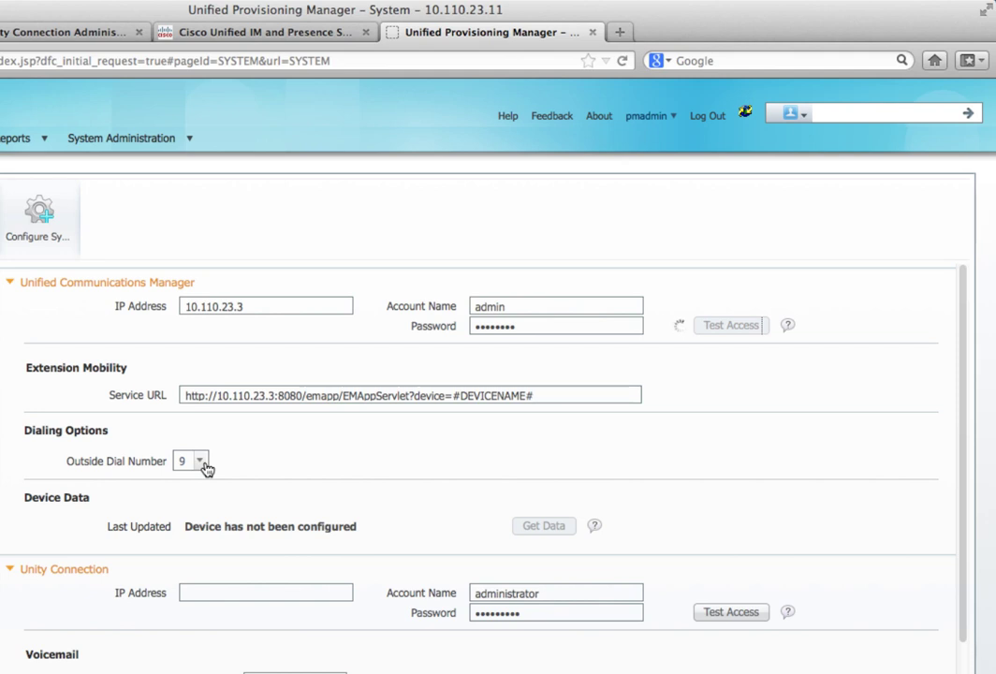
left_click(204, 465)
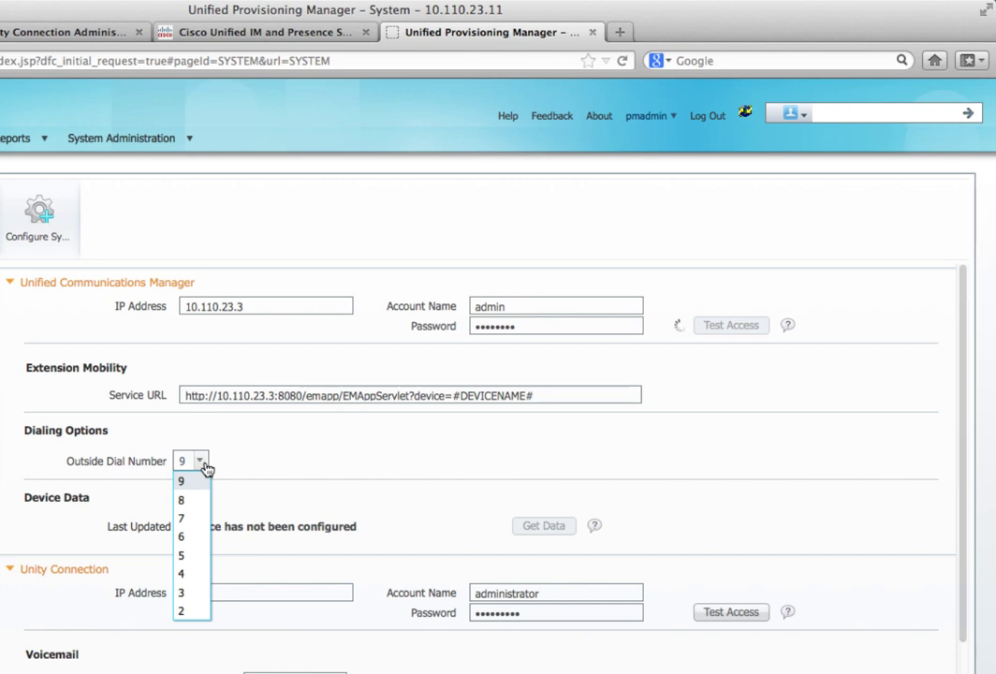
left_click(204, 466)
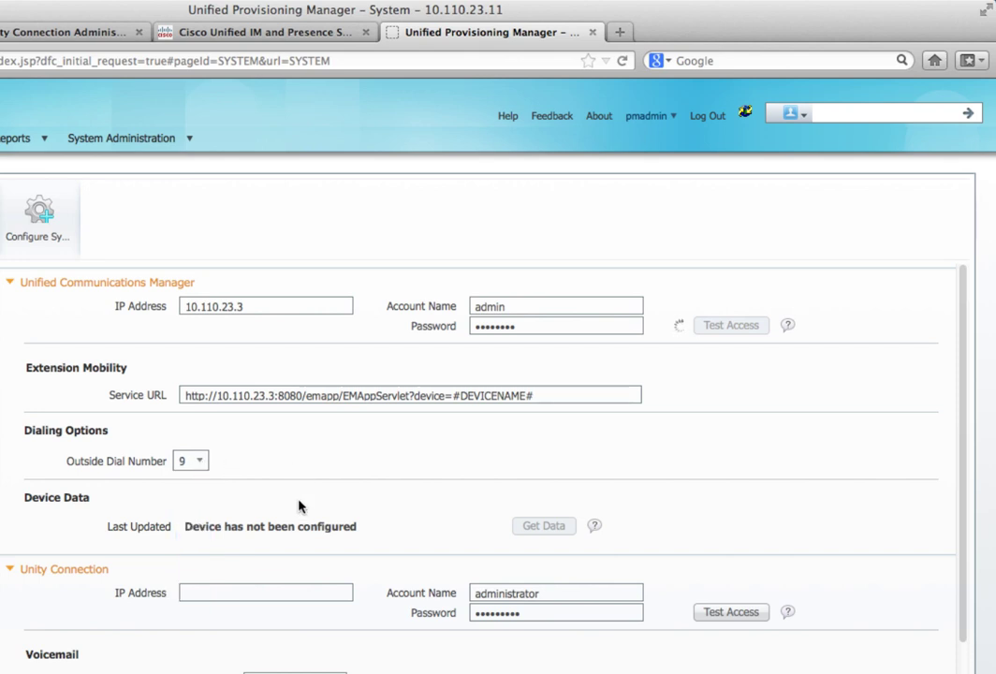
Step: Set Unity Connection to 10.110.23.4 with the admin account and its password, and test access
left_click(253, 593)
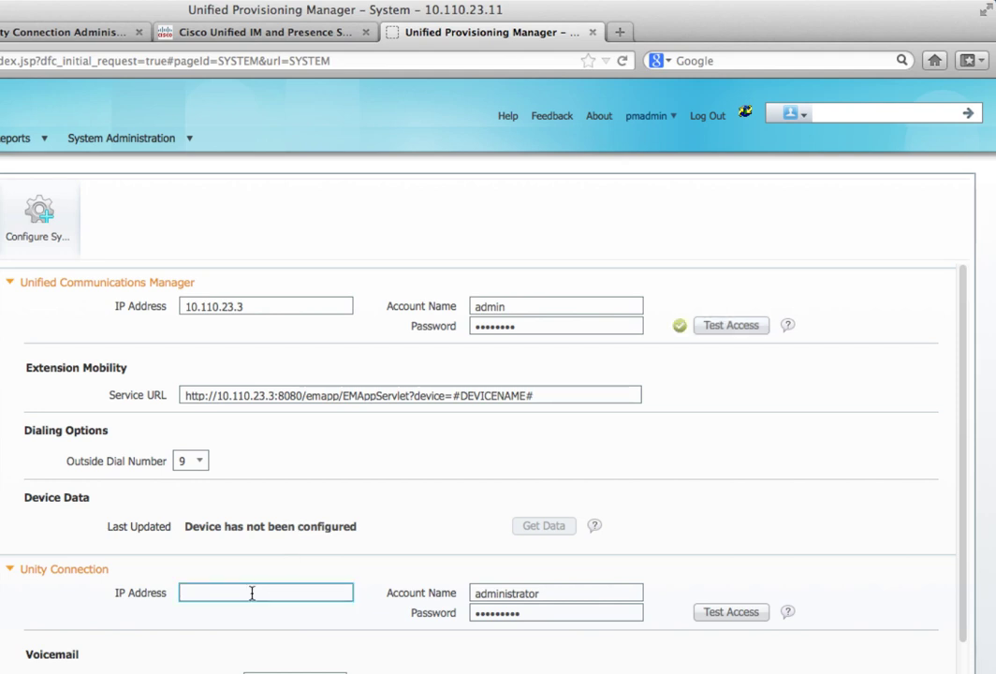
type("10.110.23.4")
left_click_drag(541, 593, 449, 594)
type("admin")
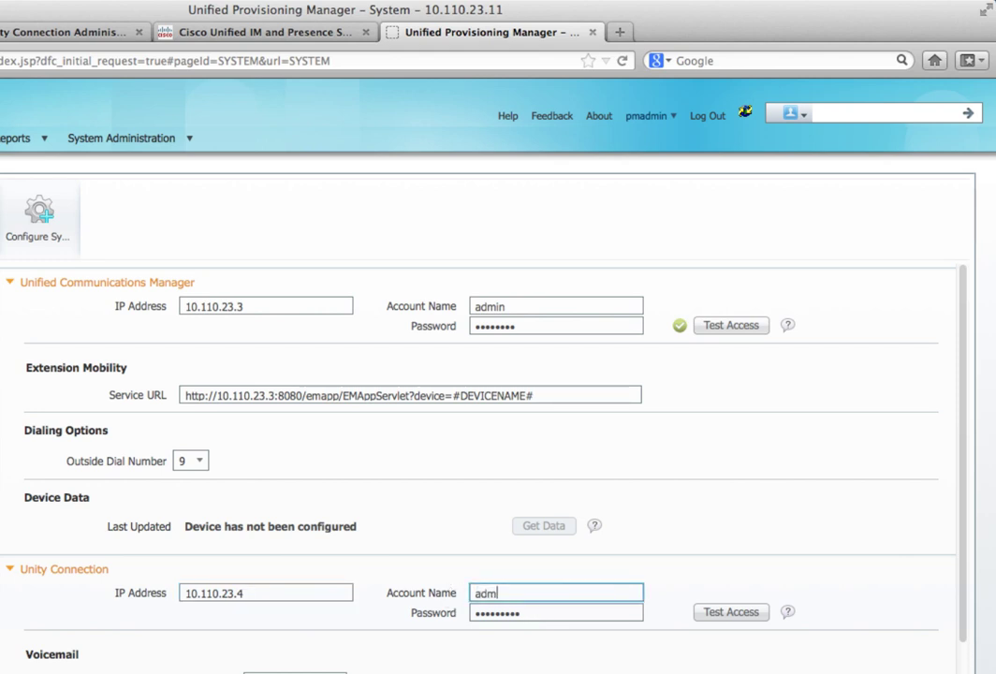
key("Tab")
type("cisco123")
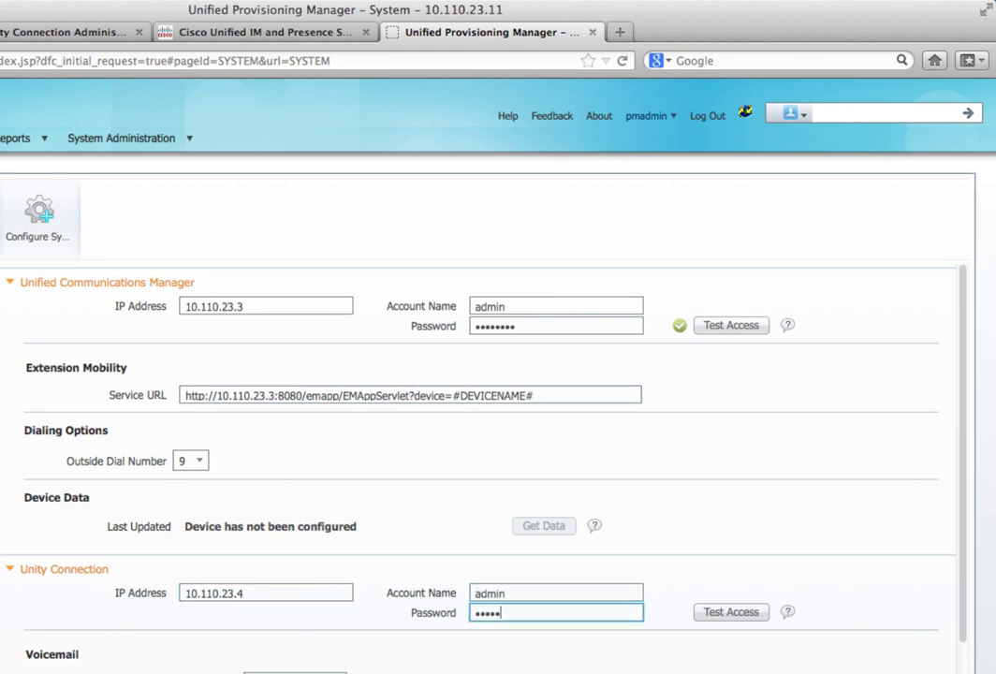
left_click(722, 614)
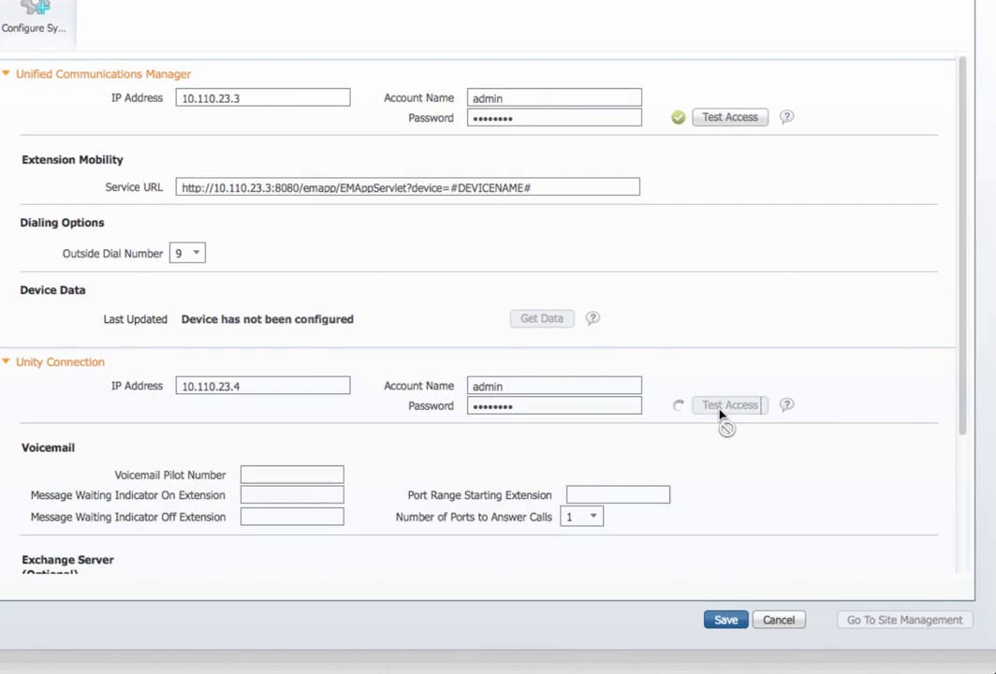
Step: Enter voicemail pilot 2500, MWI on 2550, MWI off 2551, 24 ports starting 2501, then expand Unified Presence
left_click(268, 470)
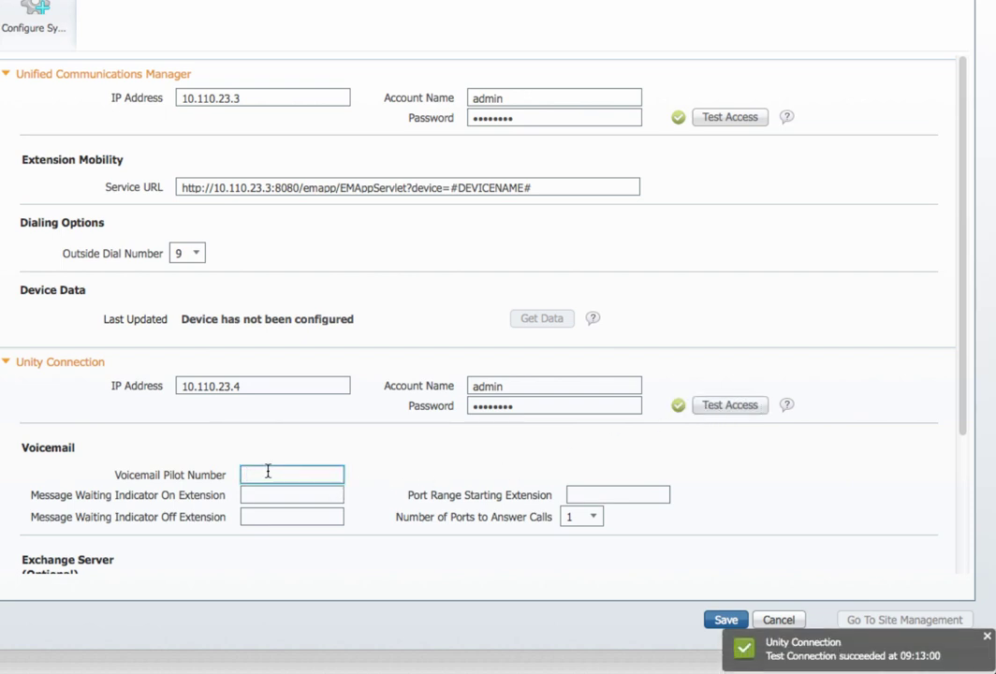
type("2500")
key("Tab")
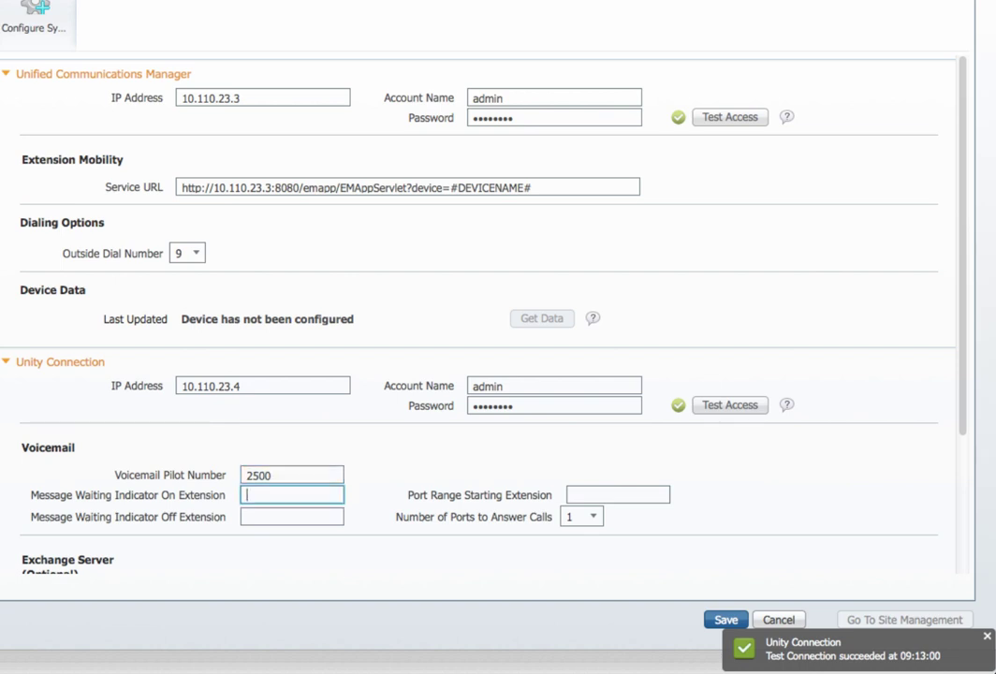
type("2550")
key("Tab")
type("25")
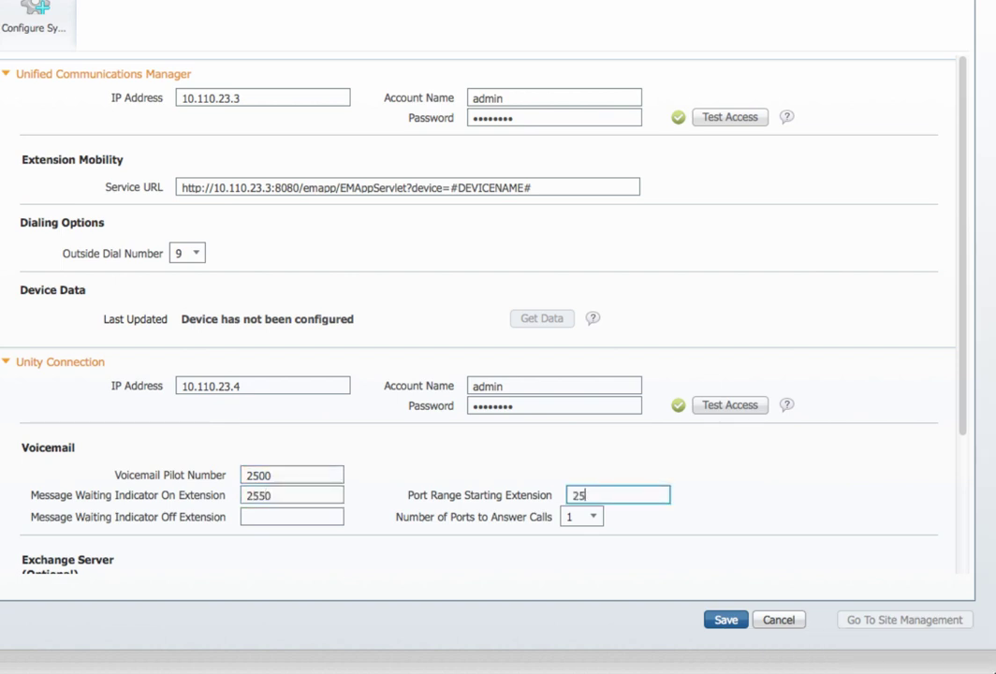
type("01")
key("Tab")
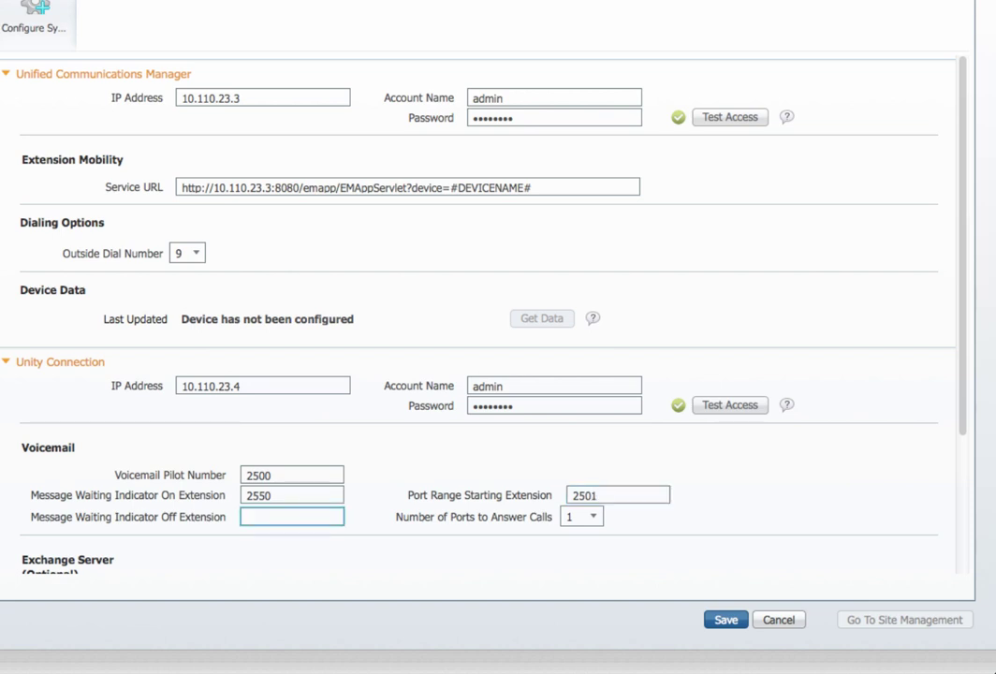
type("2551")
left_click(592, 518)
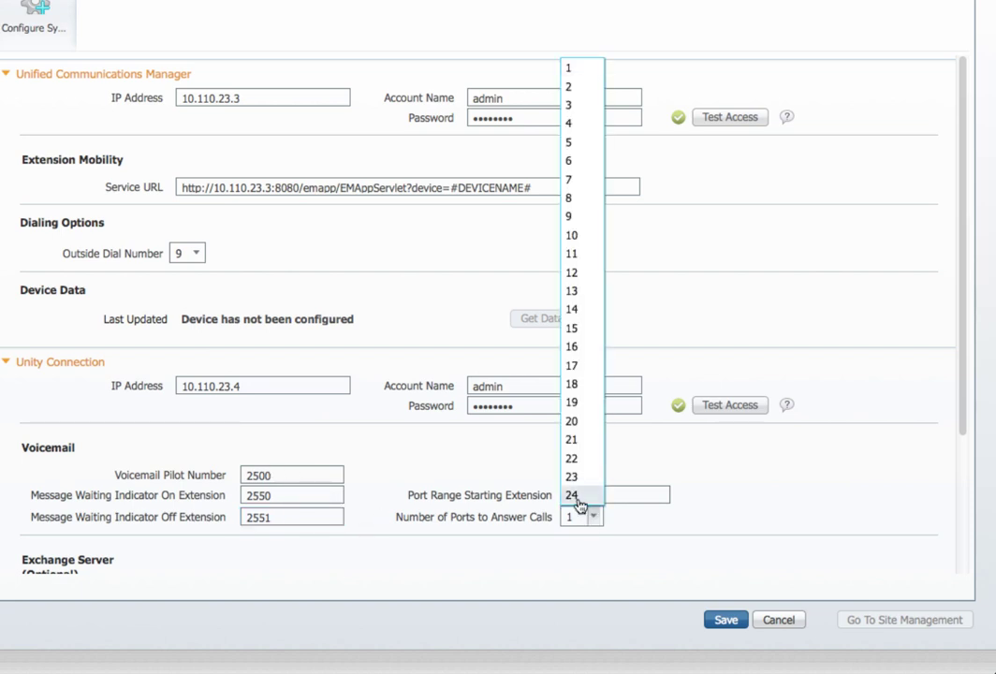
left_click(576, 496)
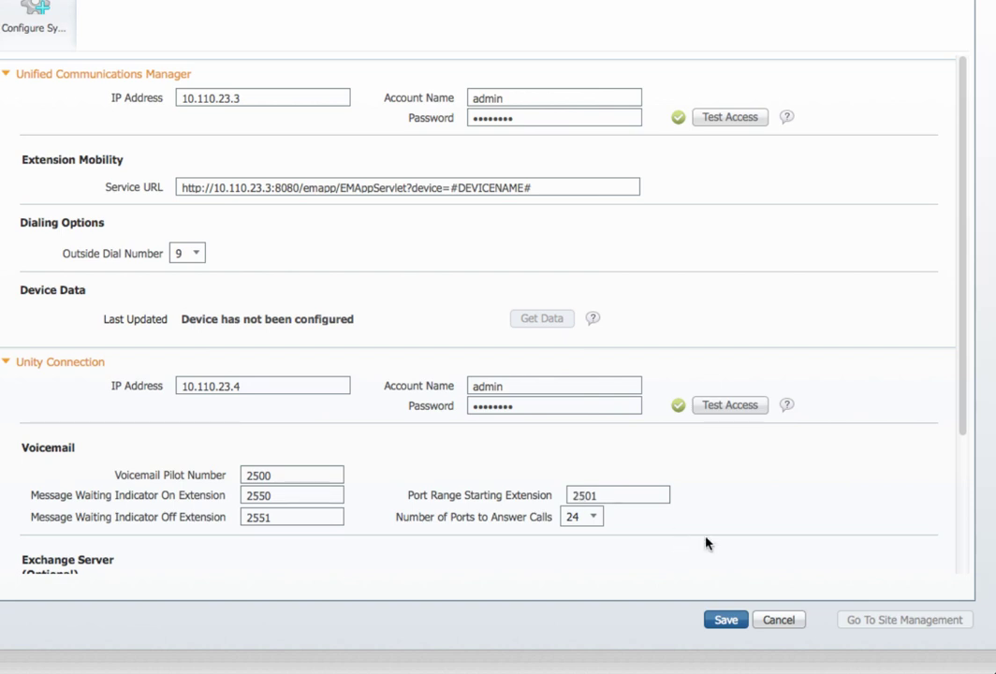
scroll(707, 543, "down", 5)
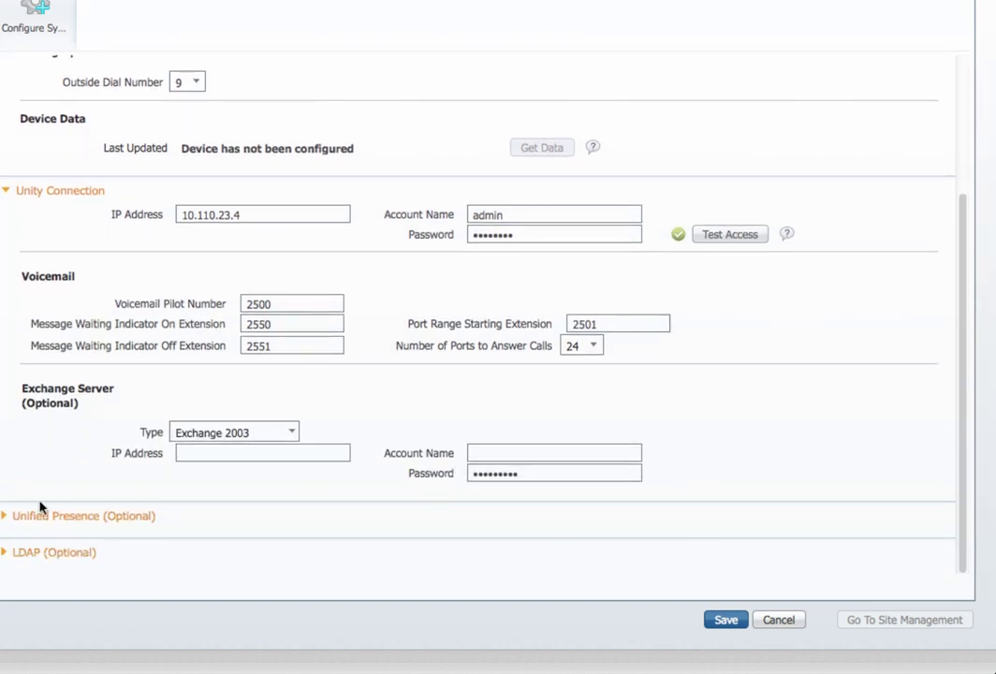
left_click(6, 516)
Step: Set Unified Presence to 10.110.23.6 with admin credentials, test access, and expand the LDAP section
scroll(89, 513, "down", 2)
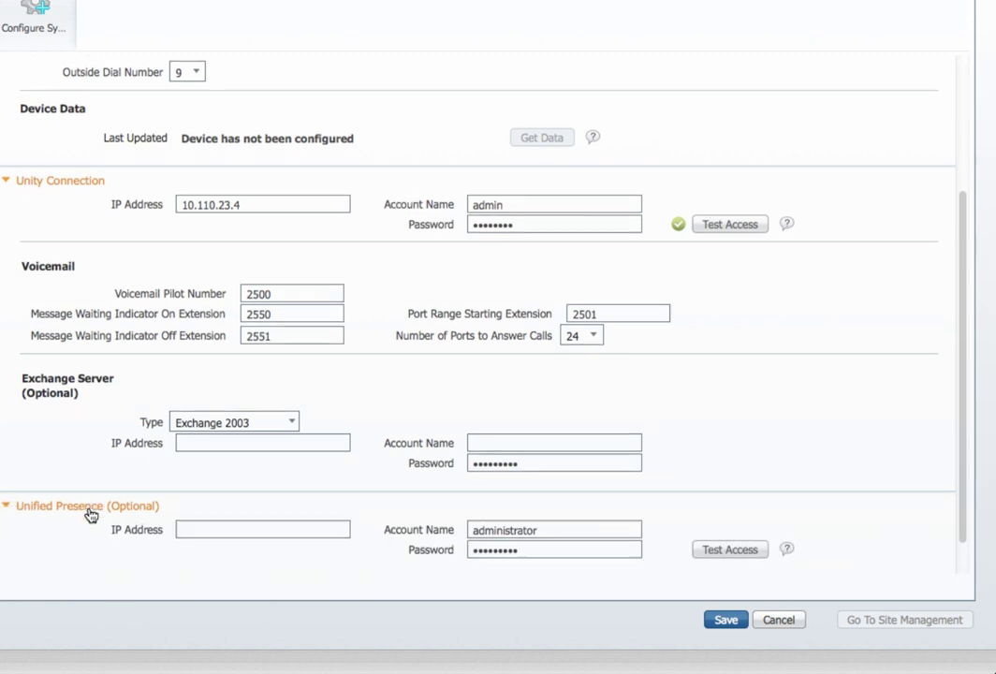
left_click(202, 490)
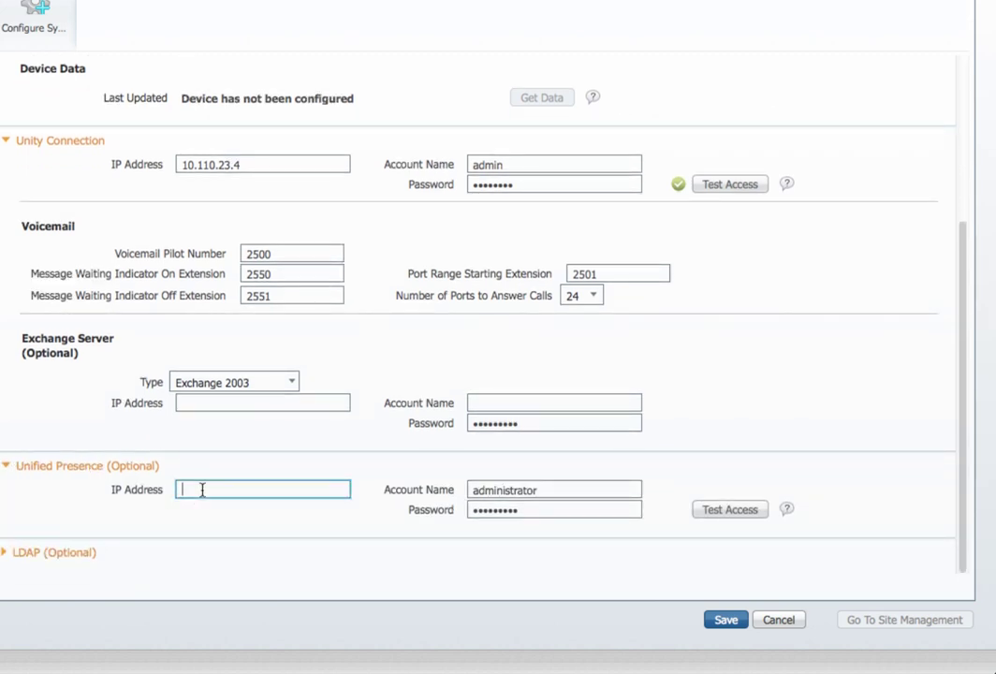
type("10.110.23.6")
key("Tab")
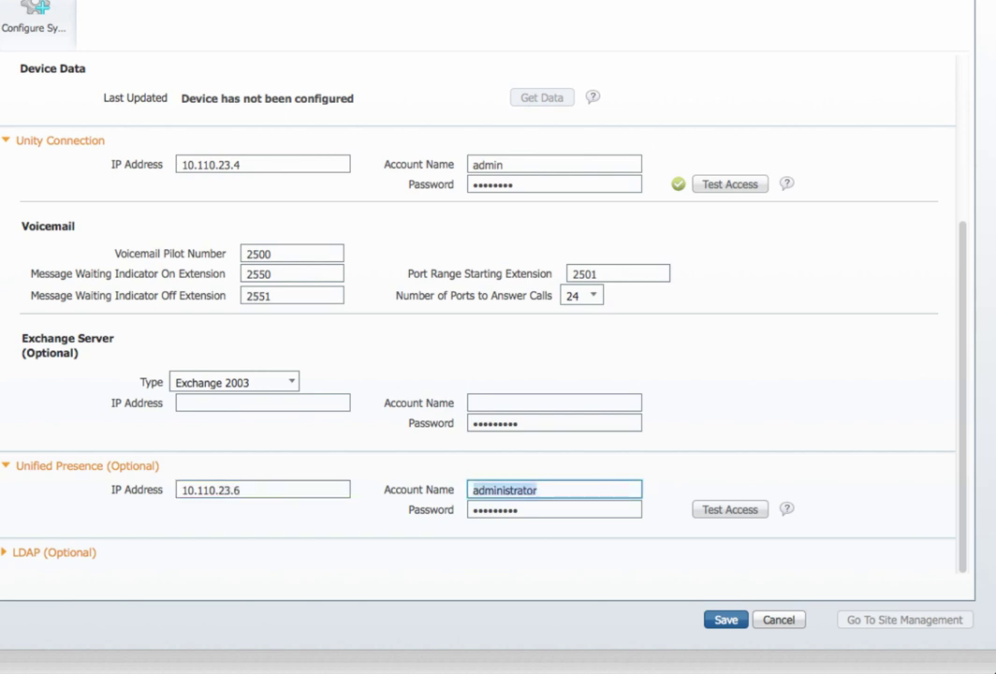
type("admin")
key("Tab")
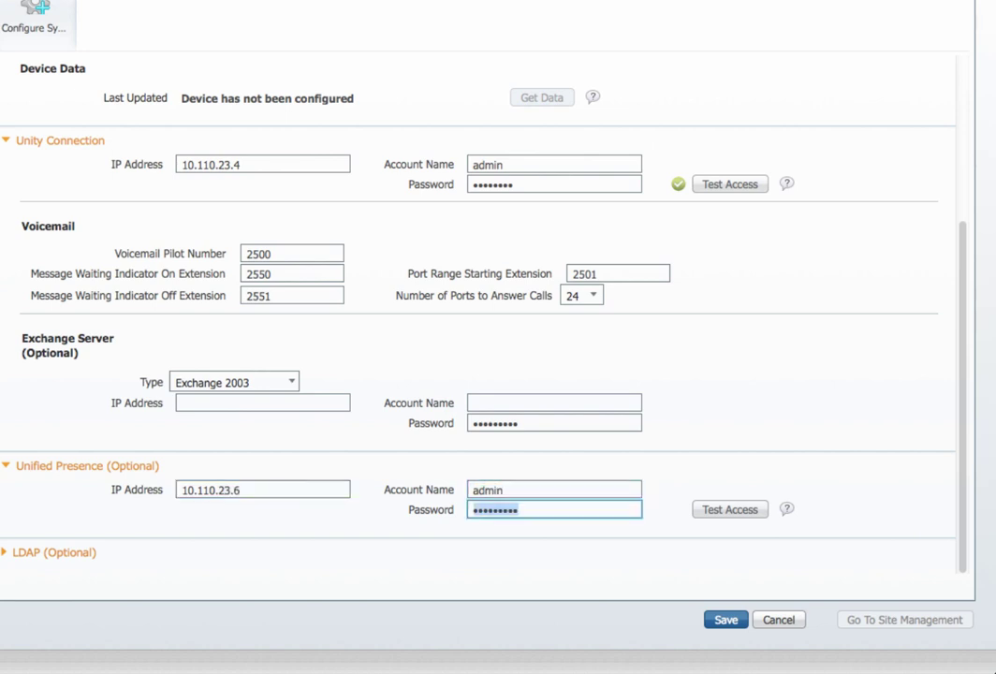
type("********")
left_click(716, 509)
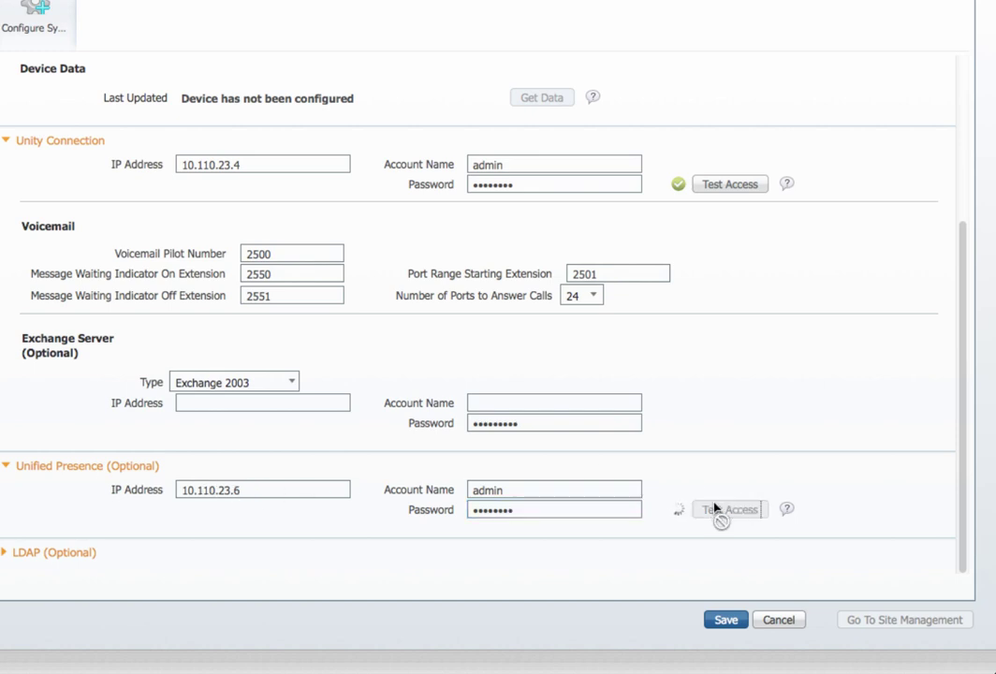
left_click(5, 557)
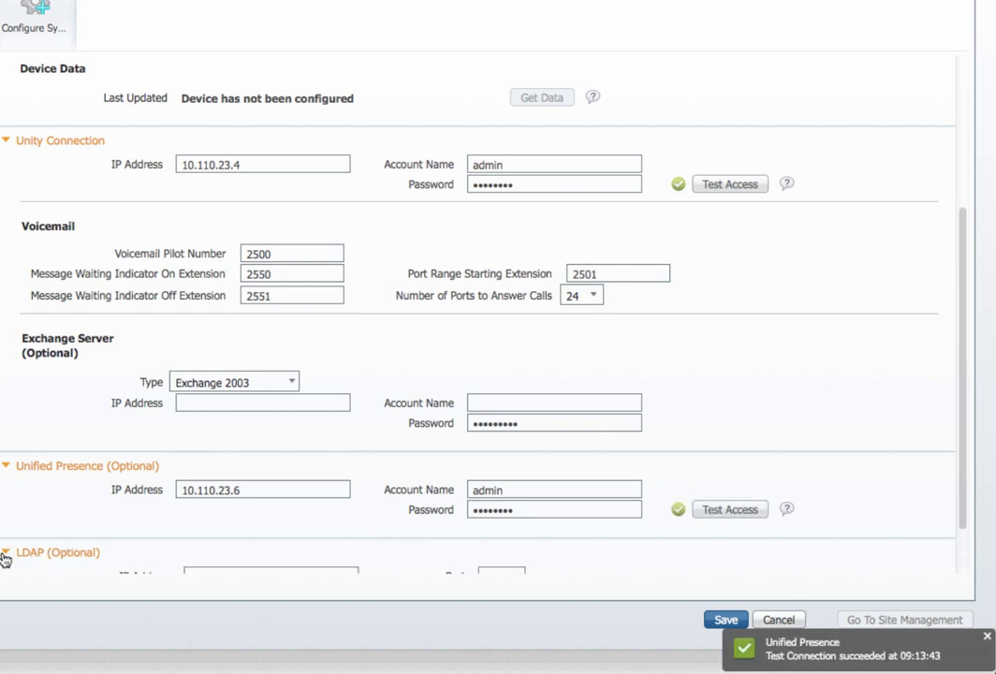
scroll(201, 511, "down", 2)
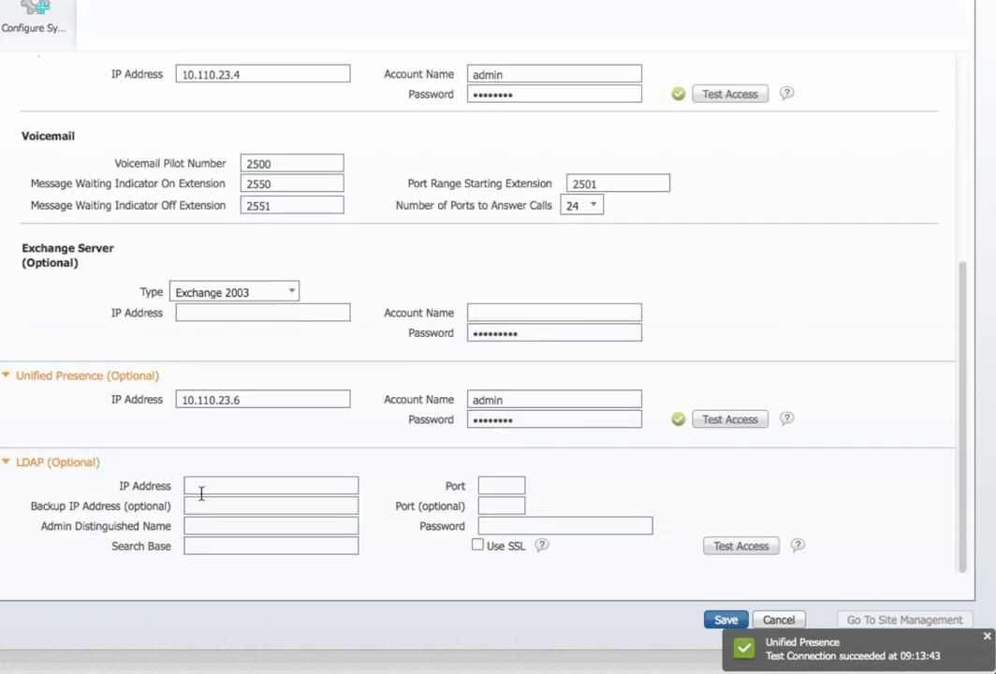
Step: Enter LDAP server address 10.110.23.2 on port 389
left_click(199, 484)
type("10.110.")
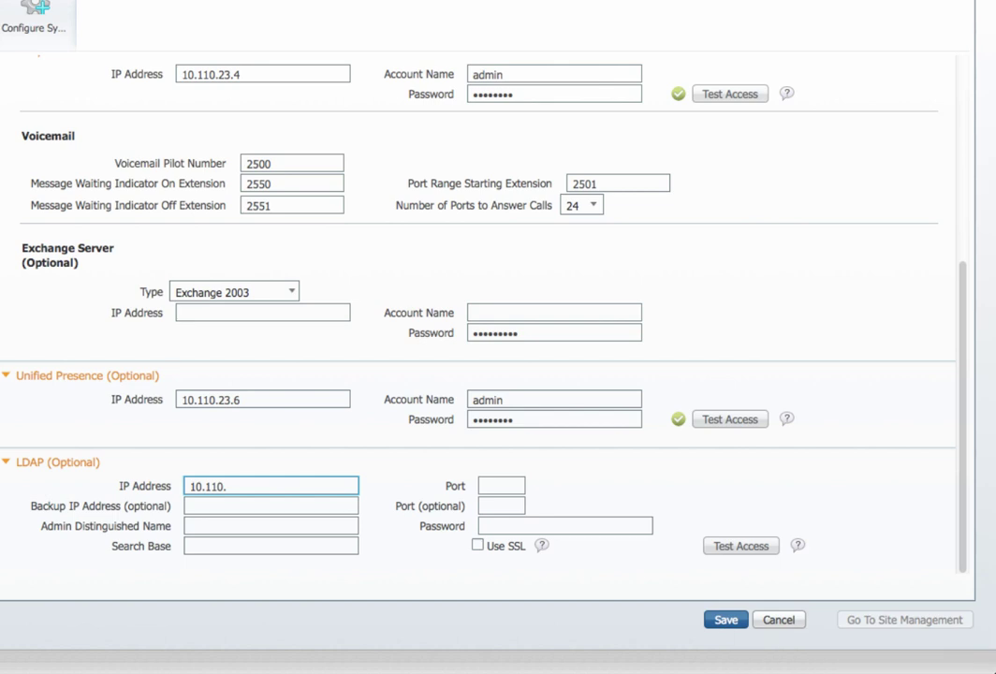
type("23.2")
left_click(501, 485)
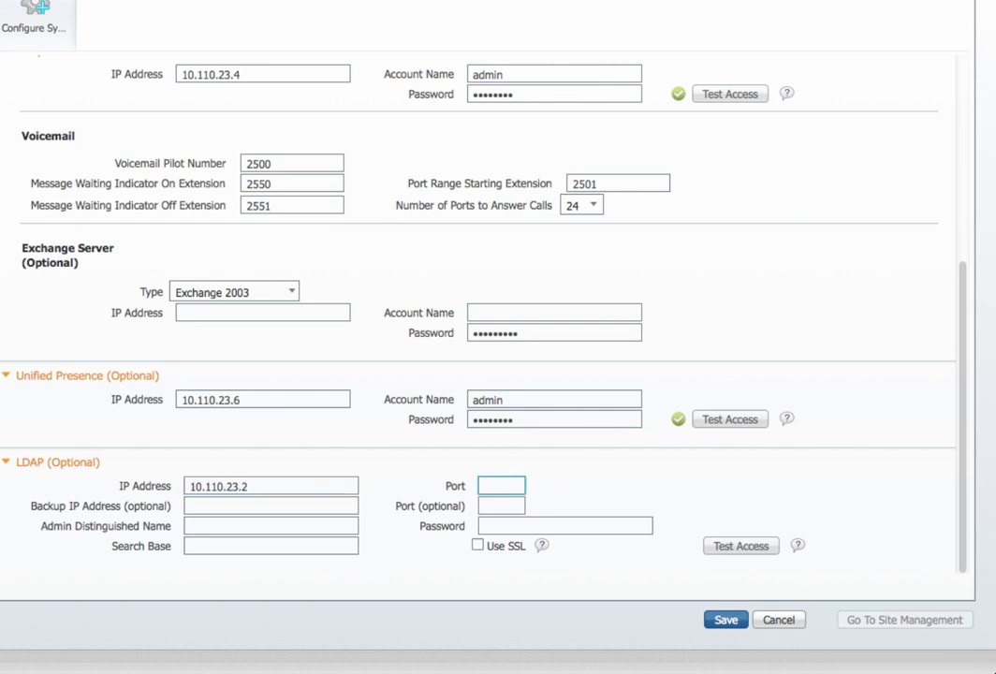
type("389")
left_click(500, 505)
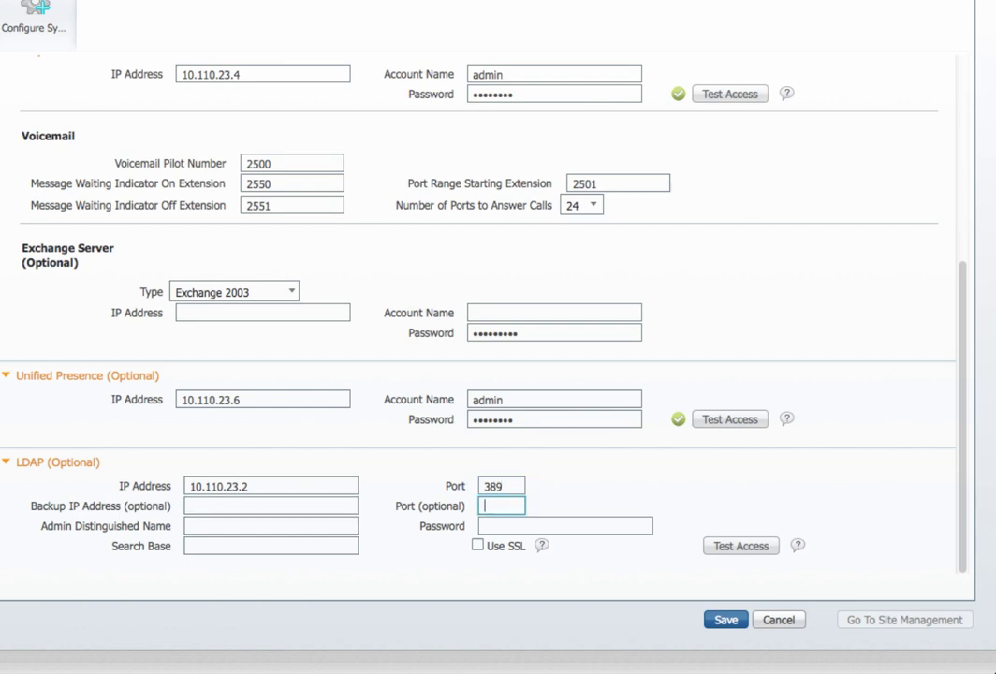
Step: Paste the admin DN, enter its password, set search base cn=Users,dc=acme,dc=com, and test LDAP access
left_click(271, 525)
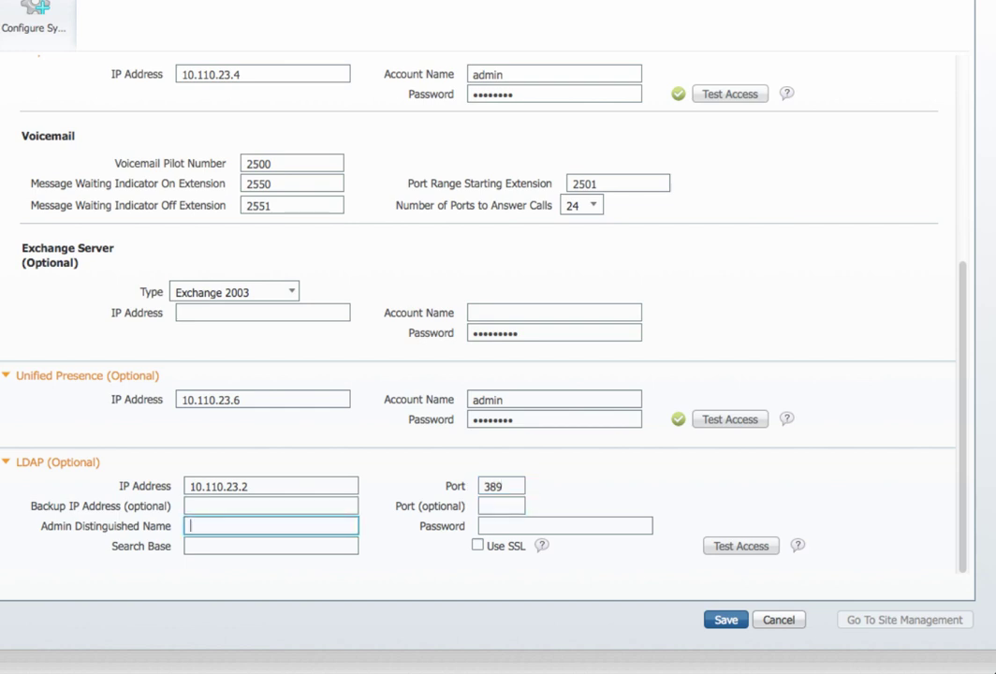
key("ctrl+v")
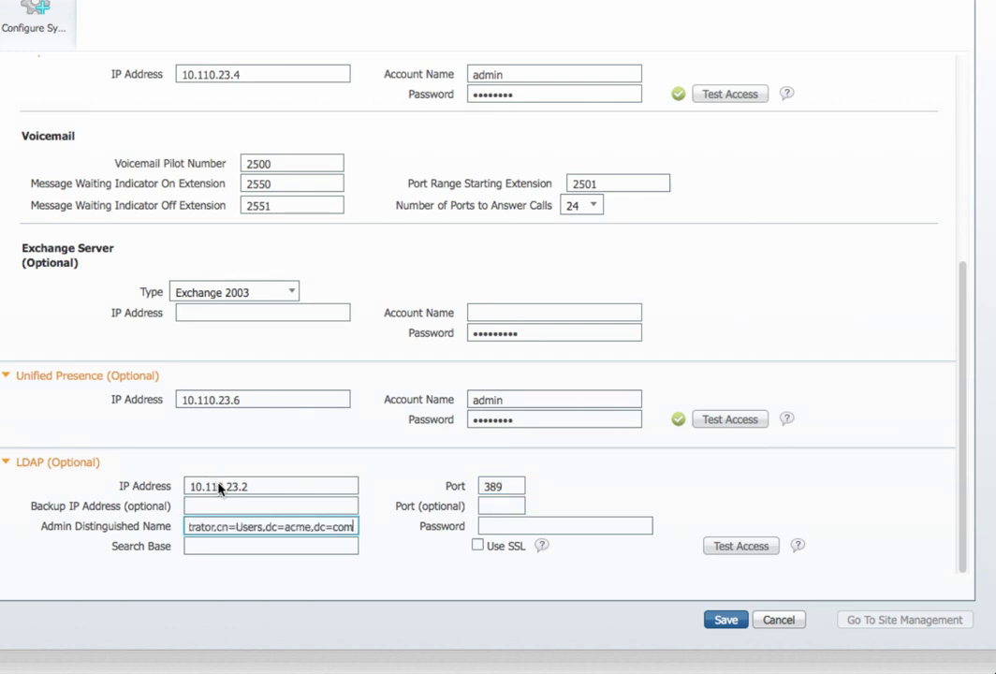
left_click(521, 526)
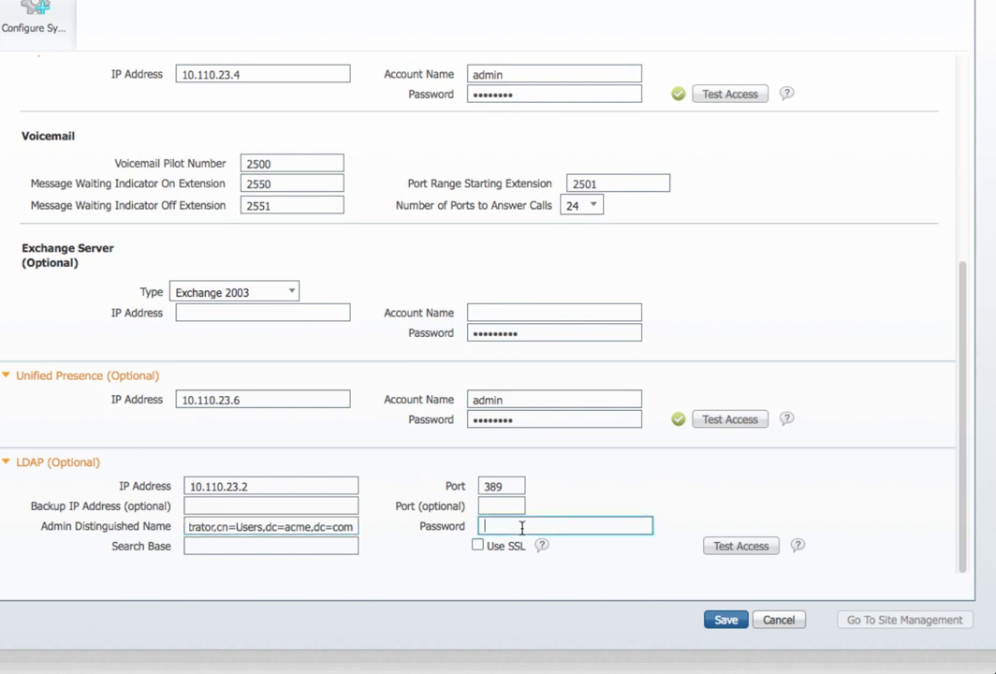
type("********")
left_click(271, 546)
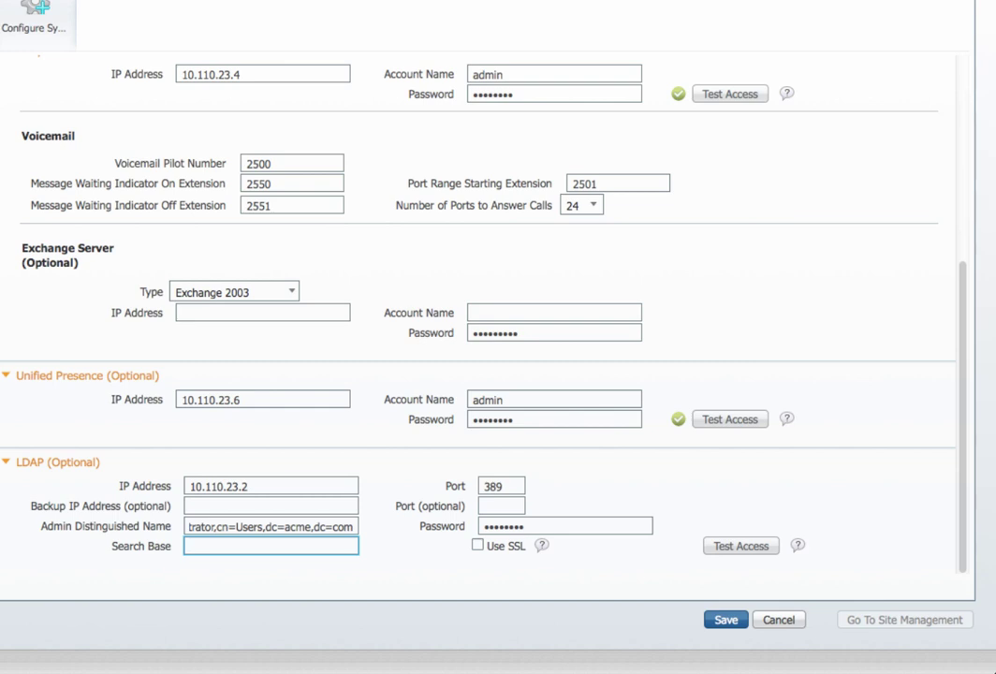
key("ctrl+v")
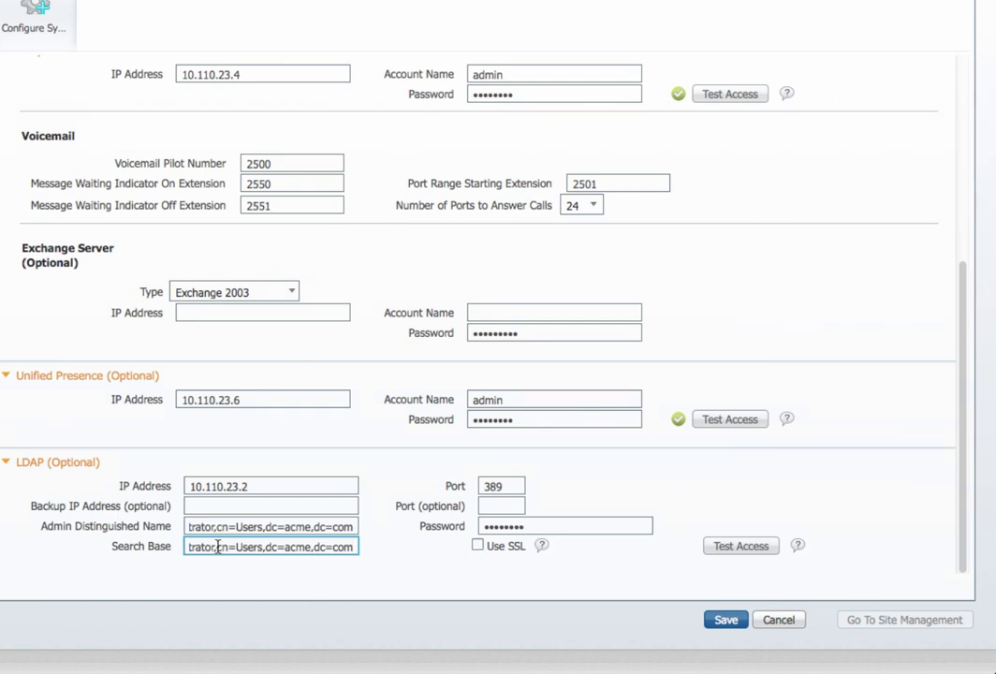
left_click_drag(215, 545, 162, 545)
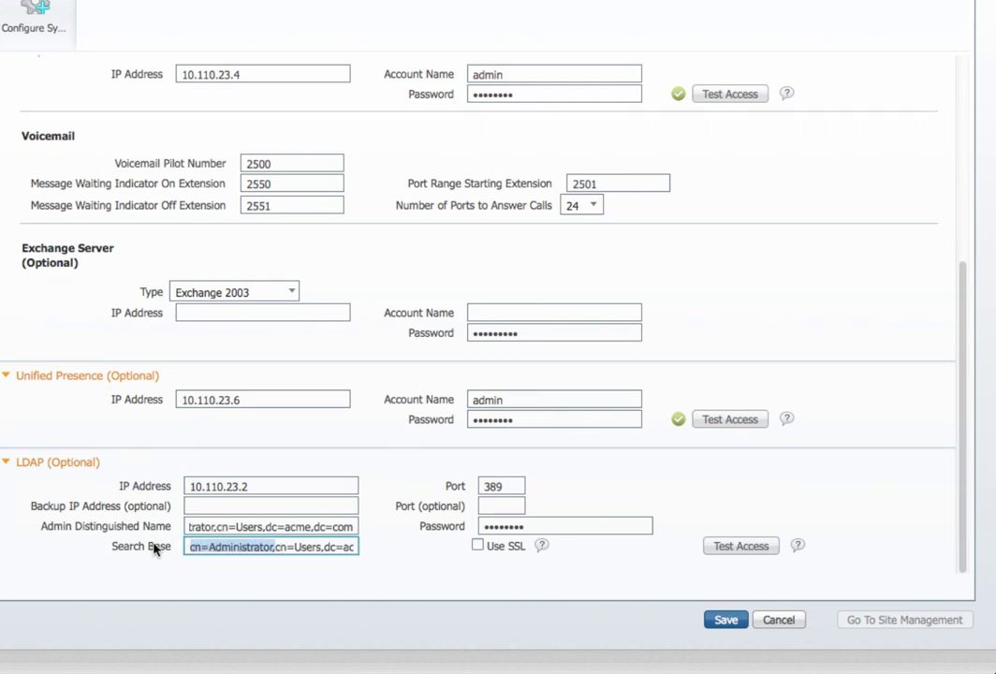
key("BackSpace")
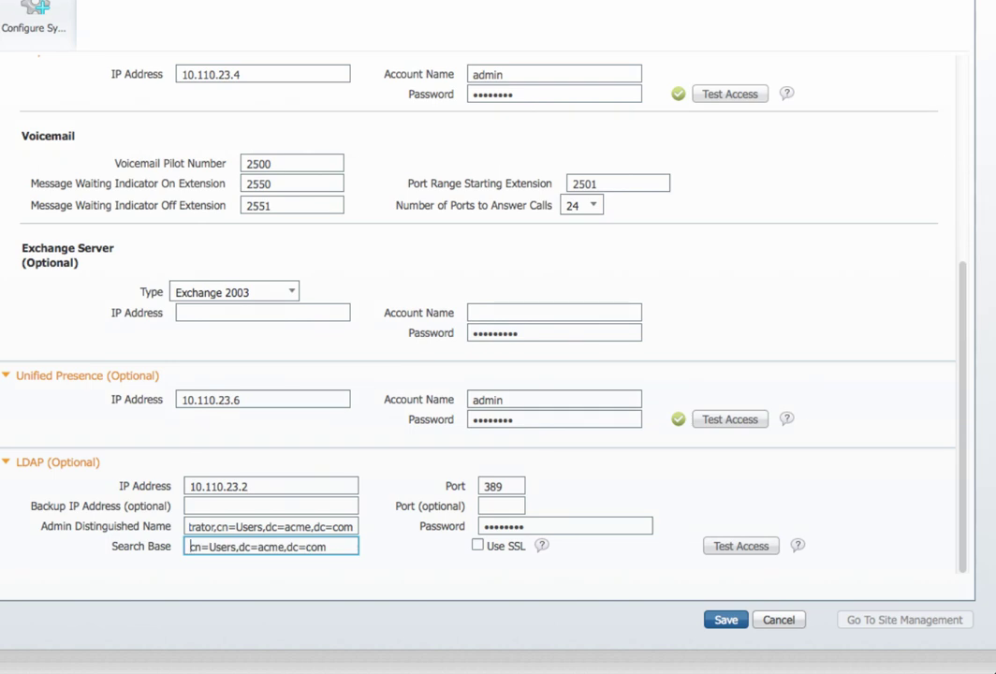
left_click(724, 551)
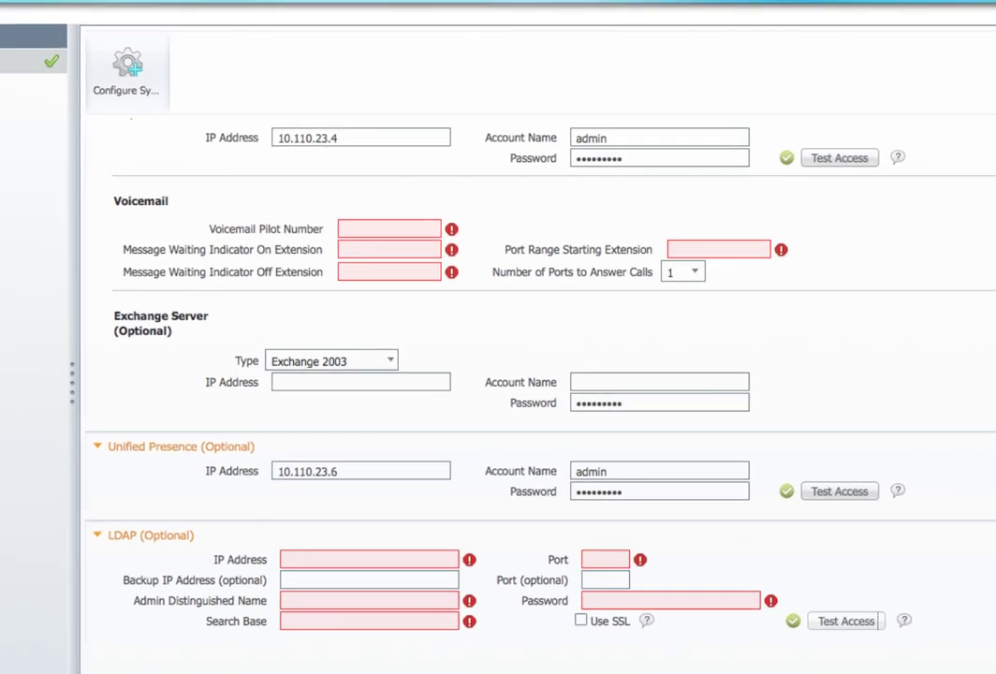
Step: Reopen Deployment > Devices and expand the LDAP settings
left_click(133, 143)
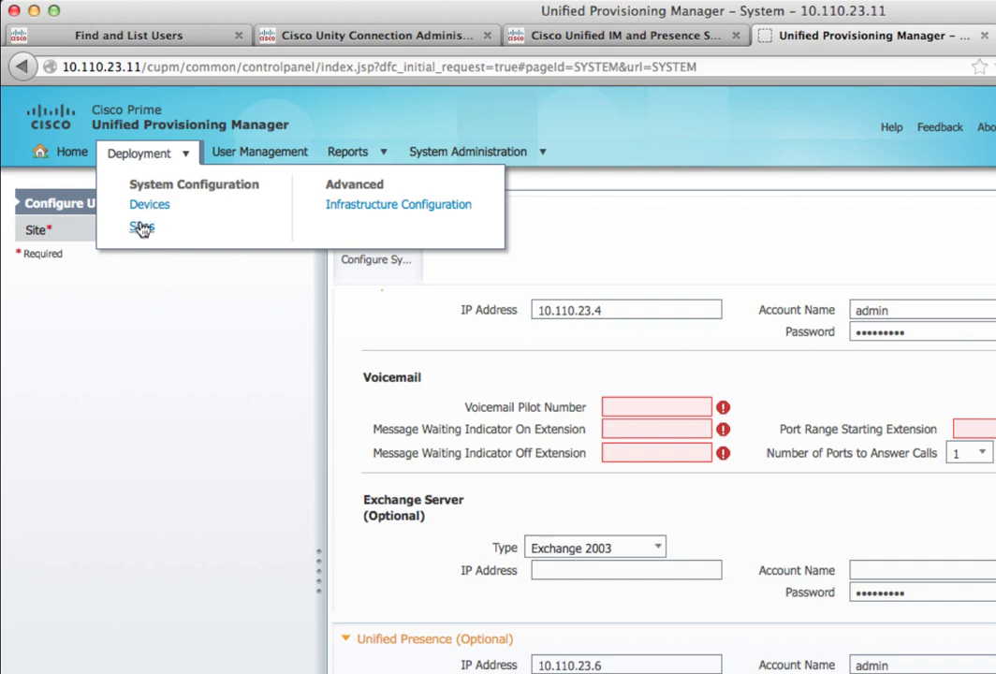
left_click(143, 205)
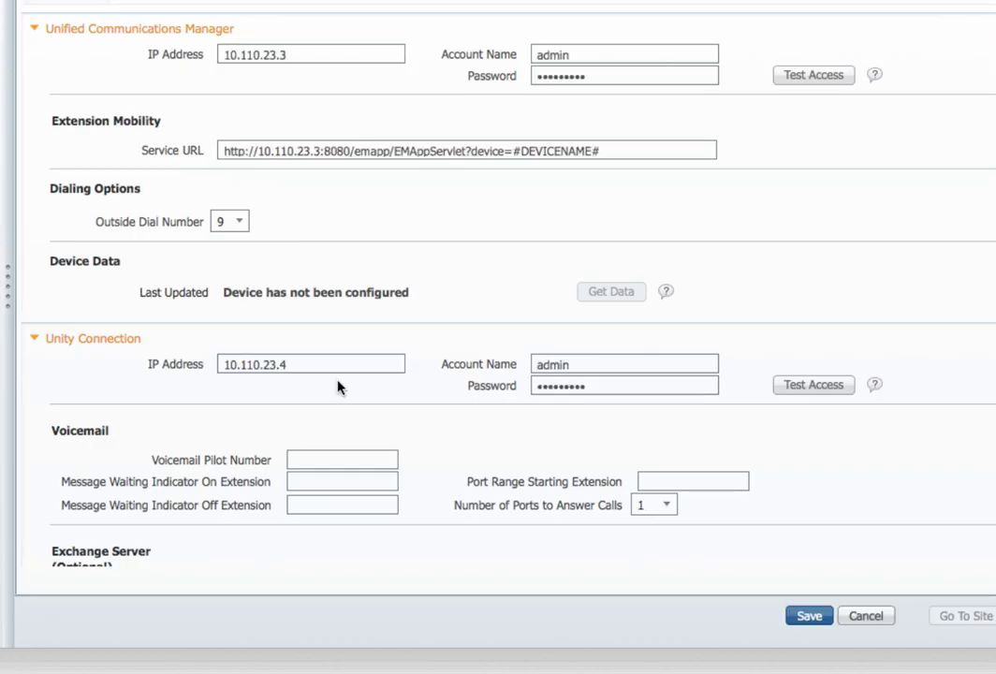
scroll(338, 387, "down", 3)
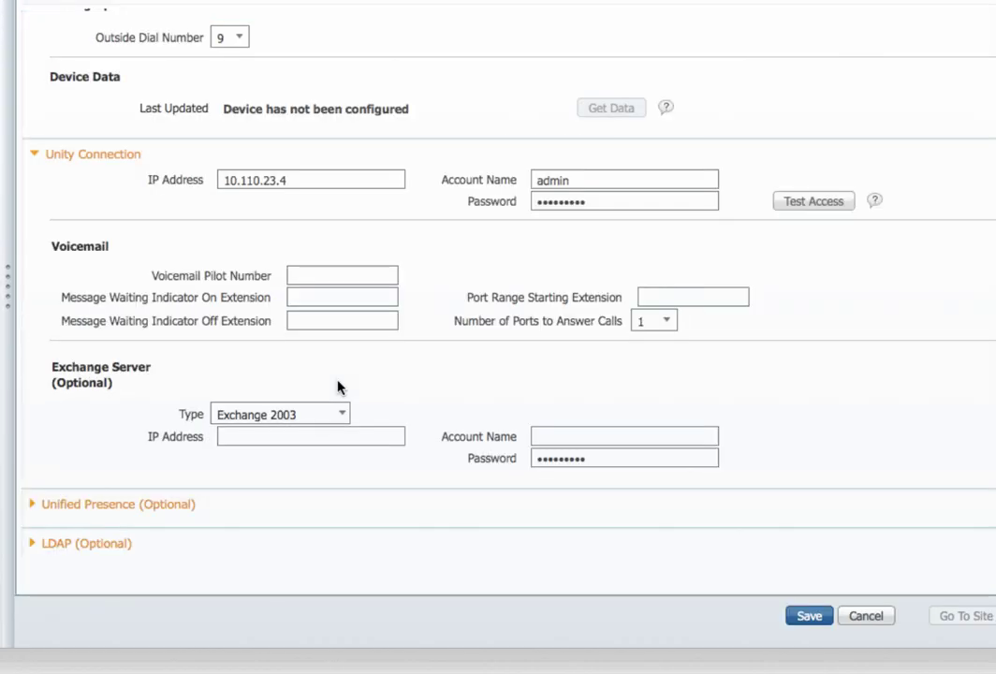
left_click(31, 547)
scroll(343, 514, "down", 2)
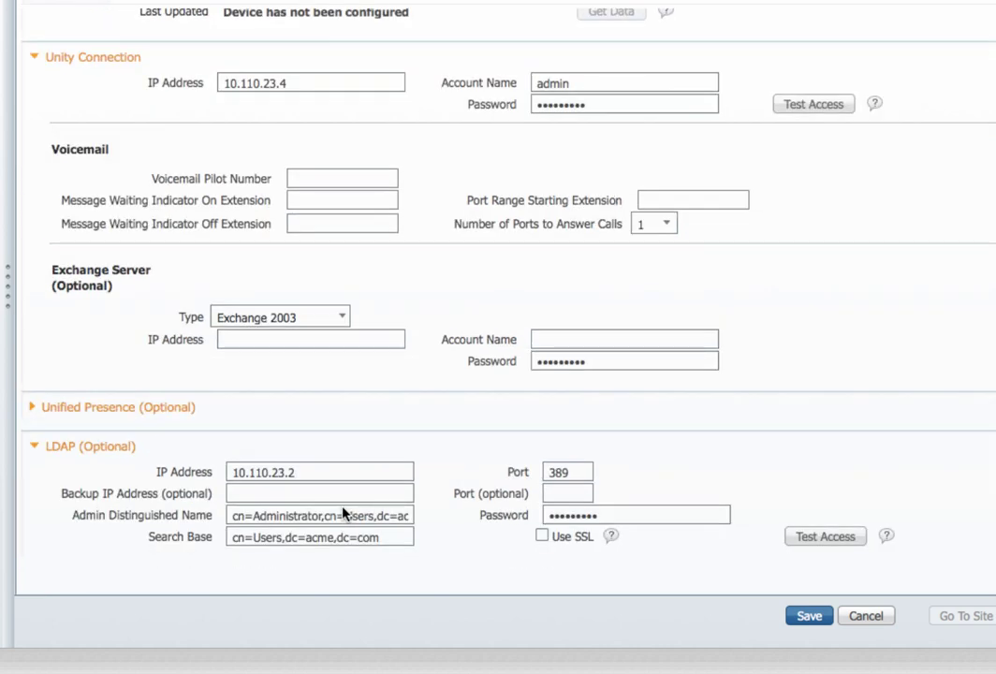
scroll(342, 513, "up", 1)
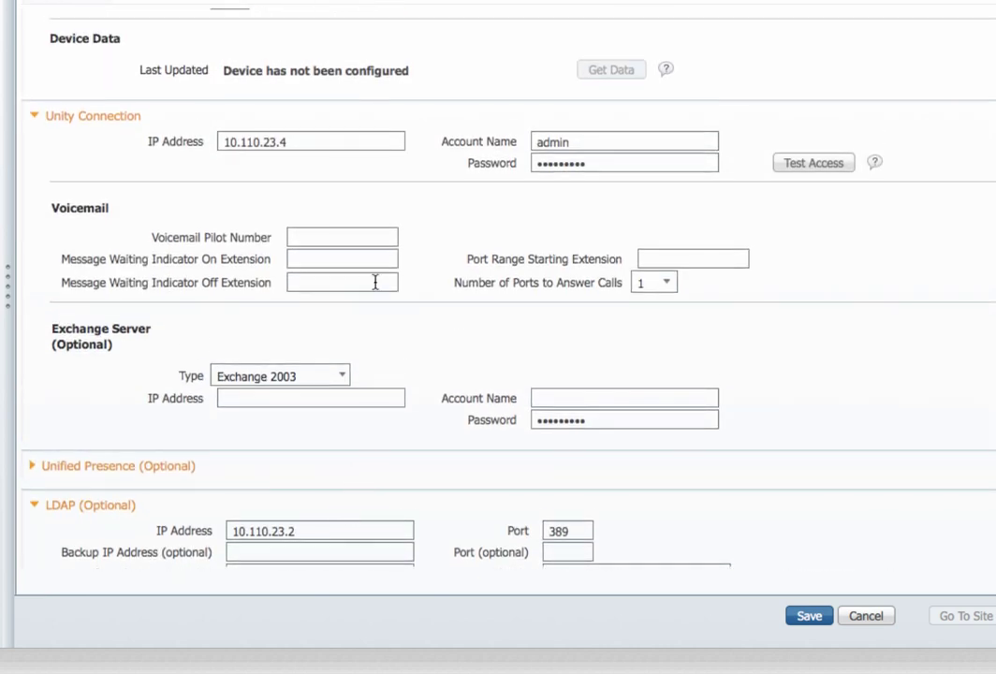
Step: Re-enter voicemail pilot 2500, MWI on 2550, port start 2501, MWI off 2551, and 24 ports
left_click(320, 238)
type("2500")
key("Tab")
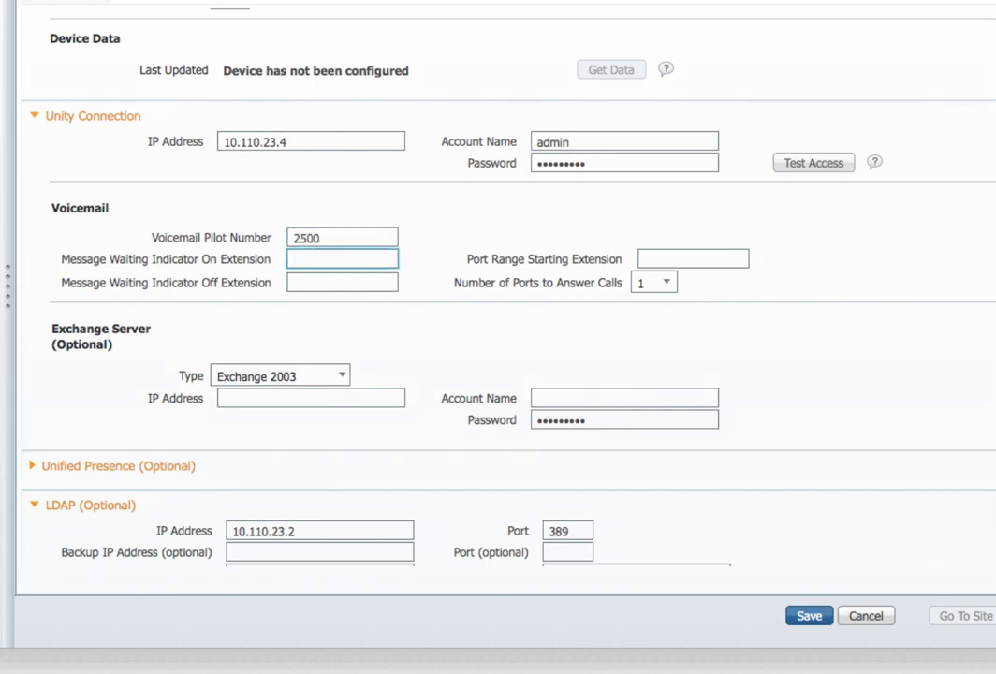
type("2550")
left_click(693, 260)
type("25")
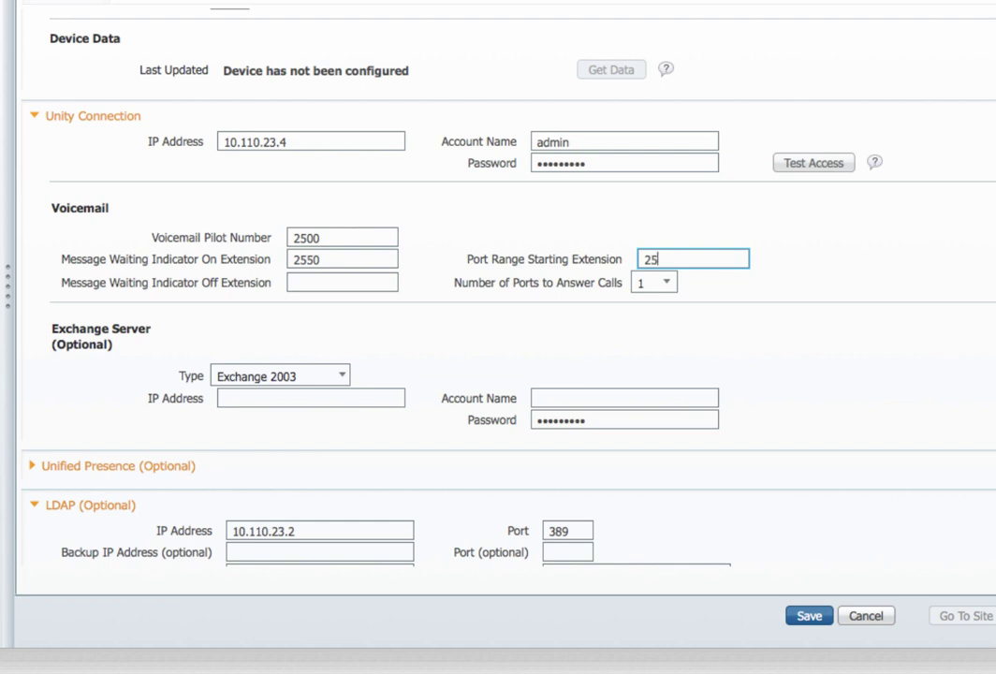
type("01")
left_click(342, 281)
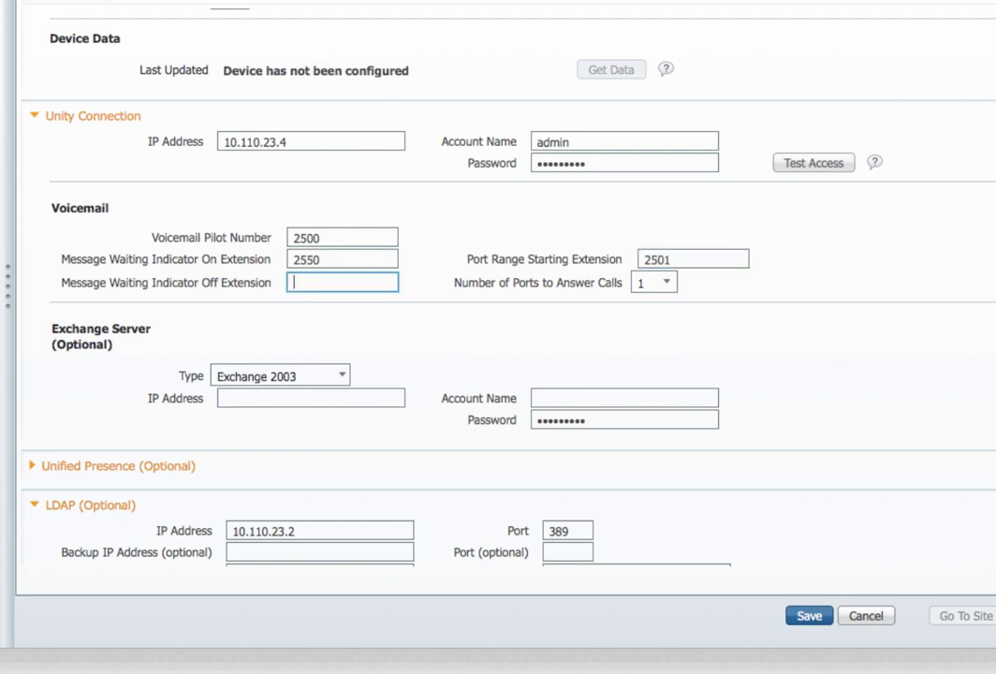
type("2551")
left_click(666, 283)
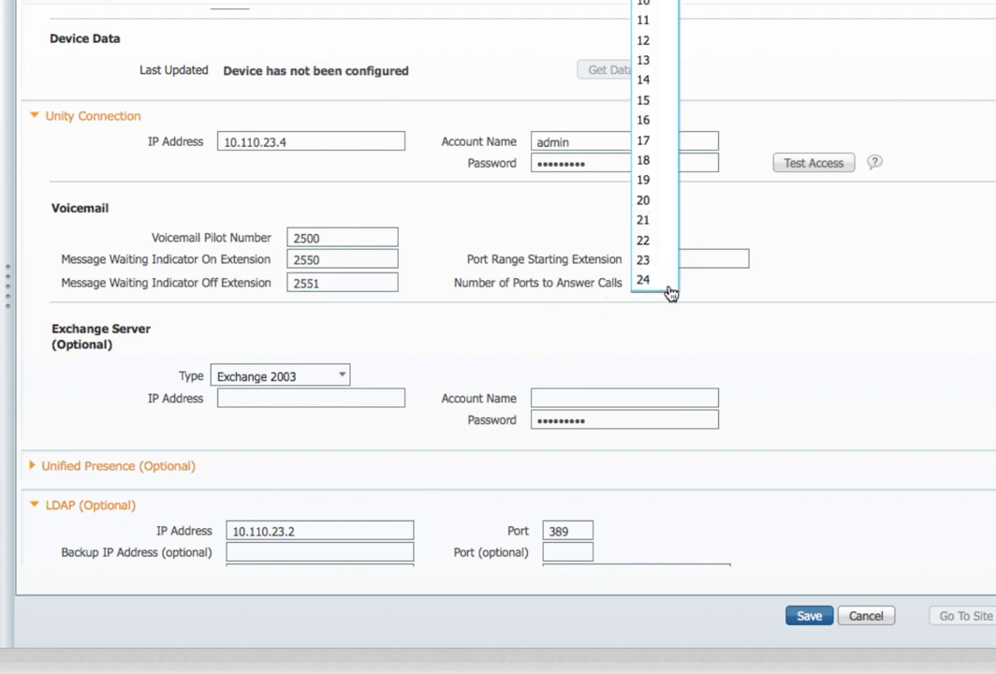
left_click(659, 282)
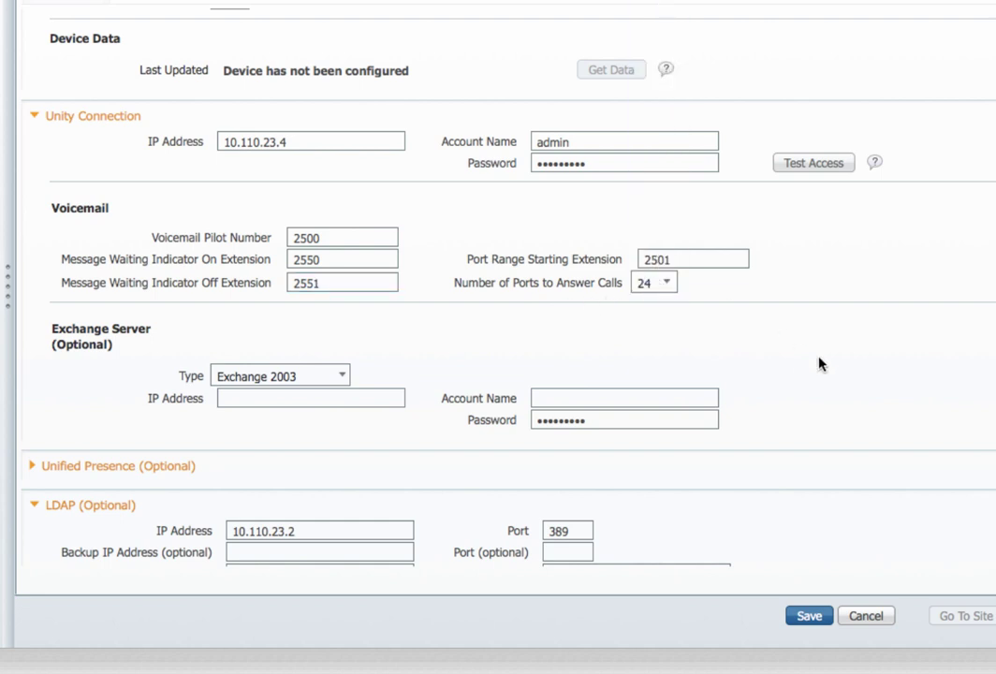
scroll(819, 363, "up", 5)
scroll(819, 363, "down", 1)
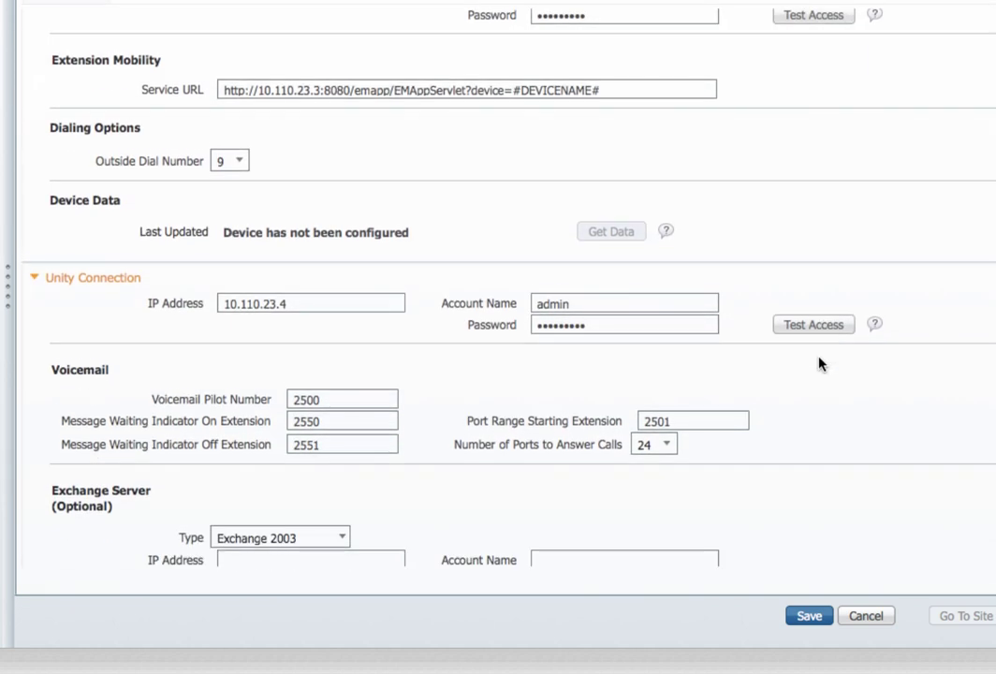
Step: Expand Unified Presence settings and save the device configuration
scroll(819, 363, "down", 5)
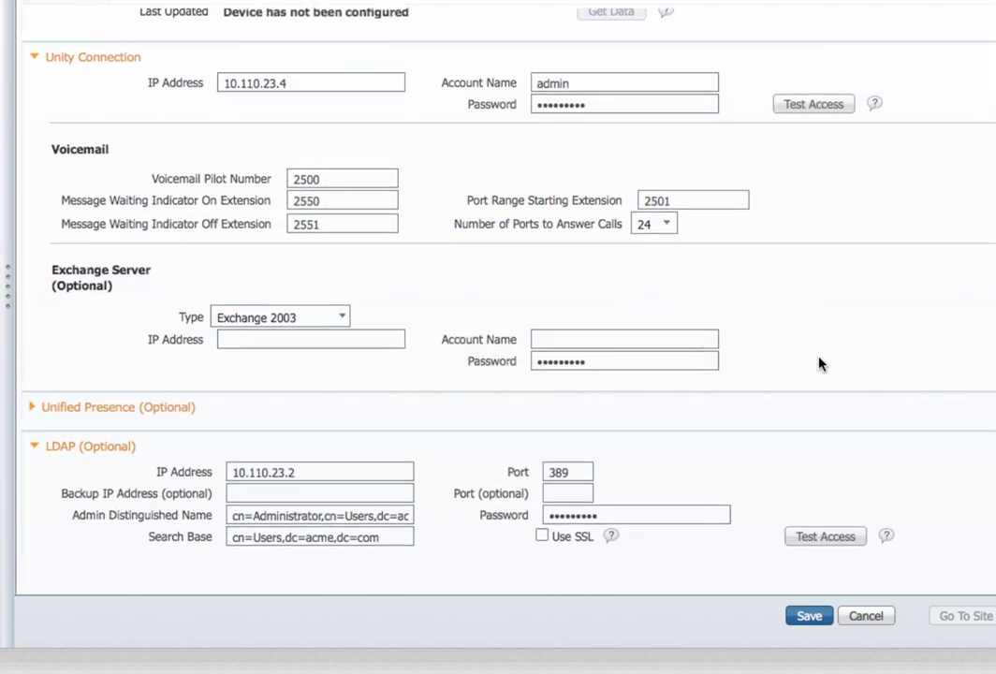
left_click(34, 409)
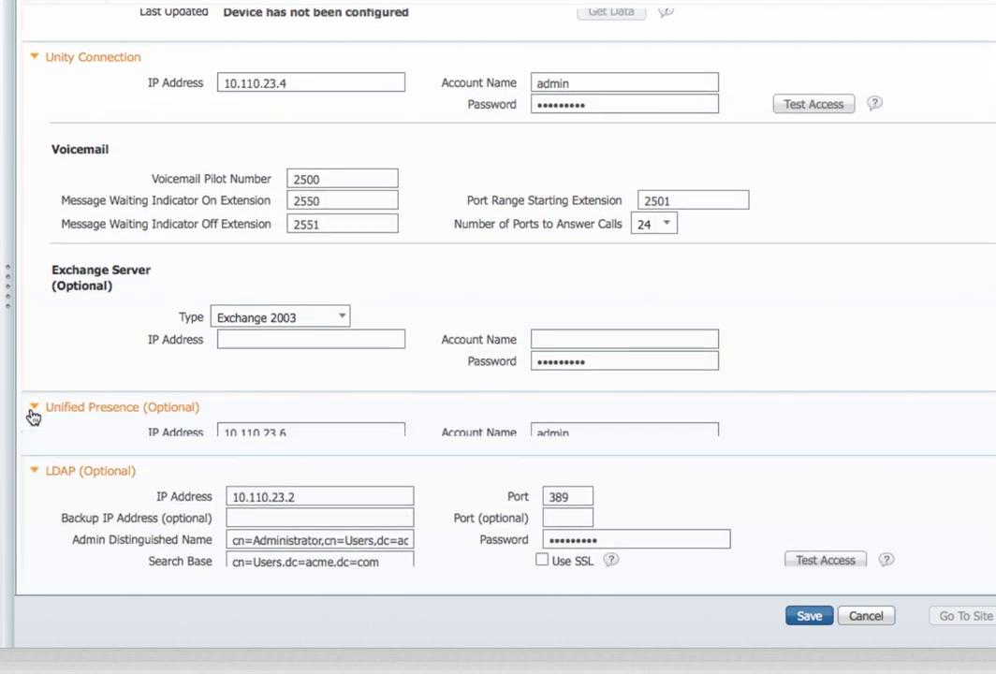
scroll(880, 382, "down", 1)
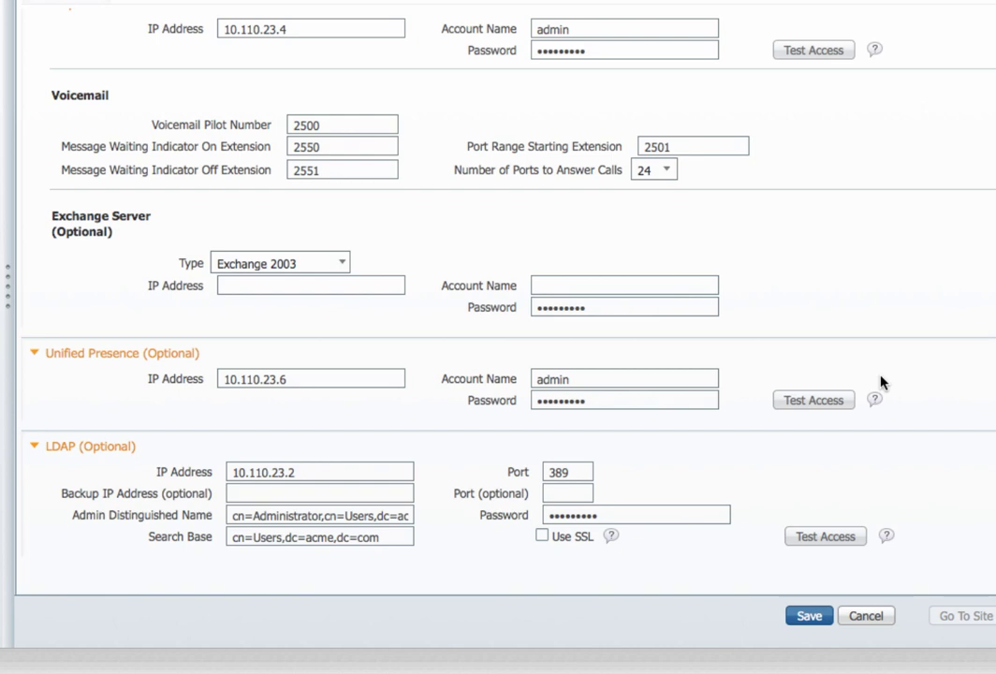
left_click(810, 617)
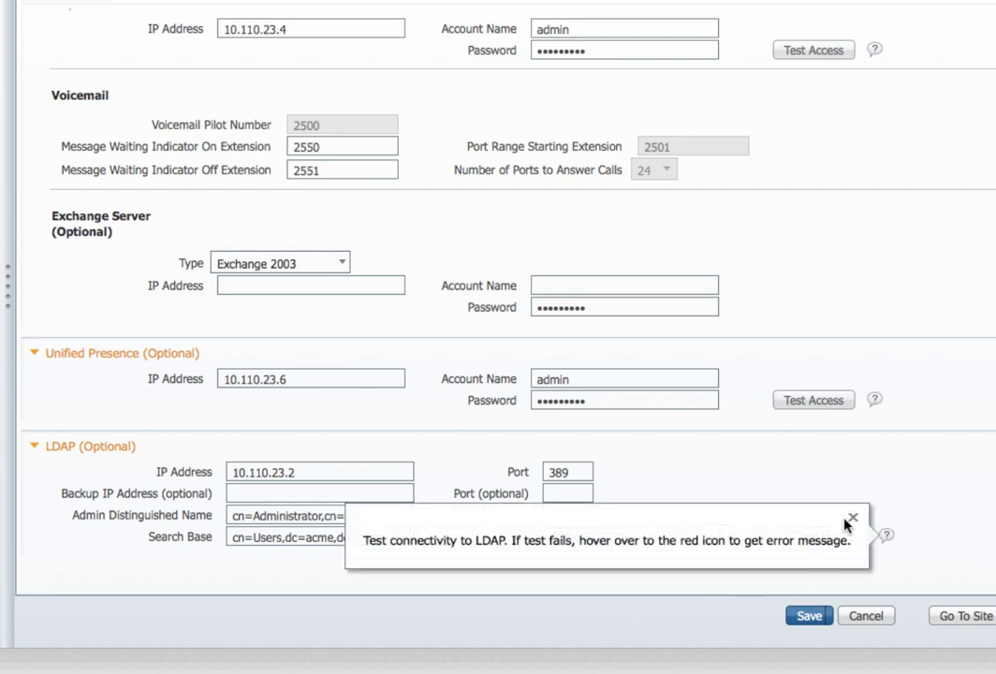
Step: Close the LDAP help bubble and go to Site Management
left_click(852, 521)
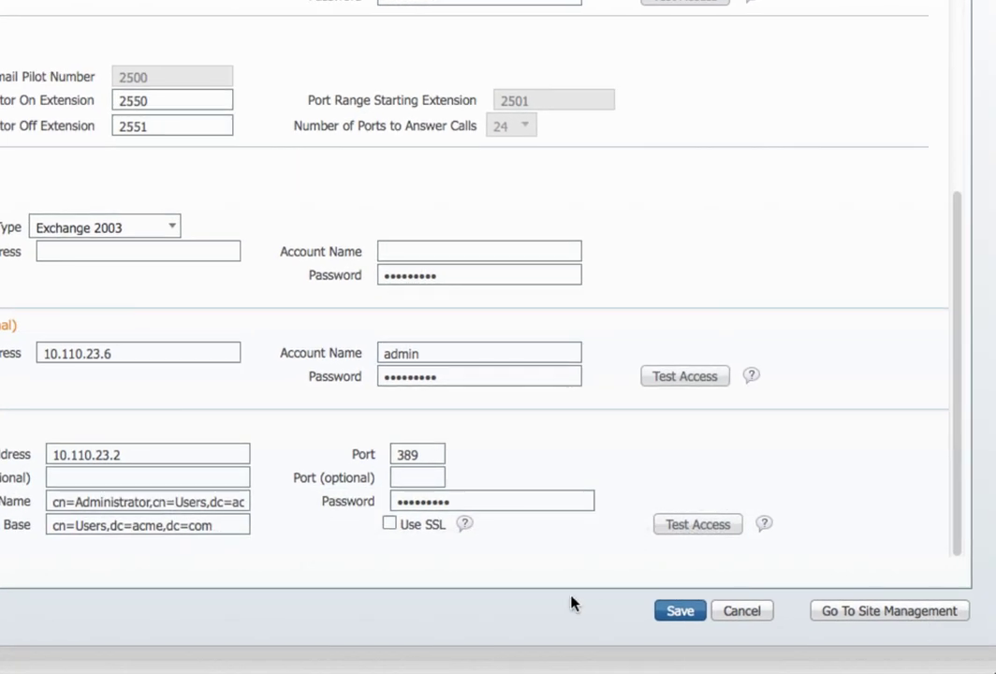
left_click(866, 613)
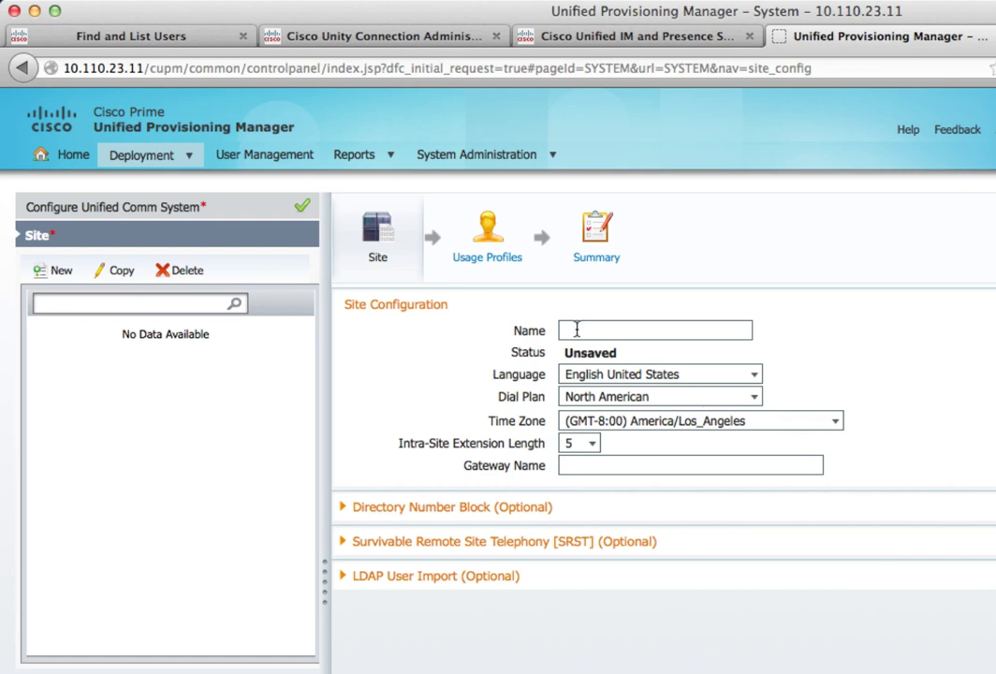
Step: Name the site Site1, keep North American dial plan, set extension length 4, gateway 10.1.1.1
left_click(577, 330)
type("Site")
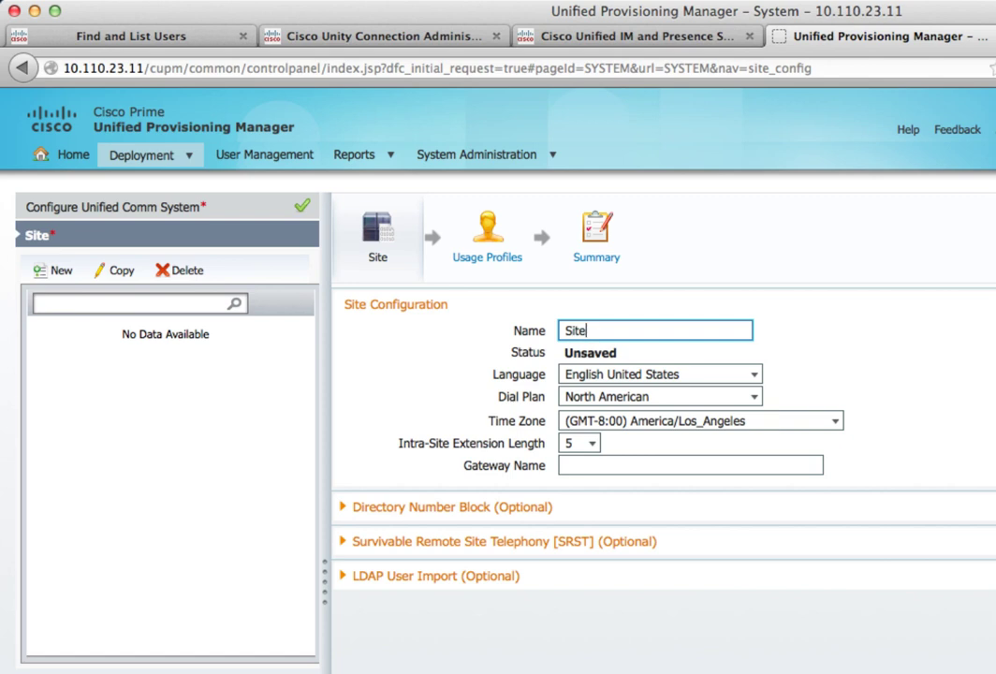
type("1")
left_click(755, 399)
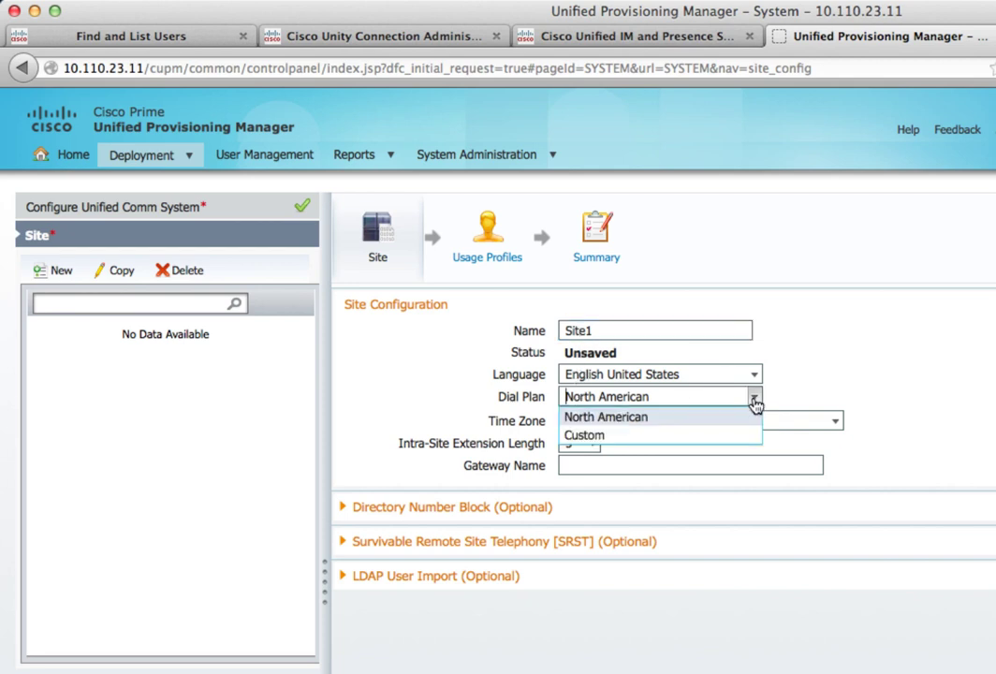
left_click(754, 401)
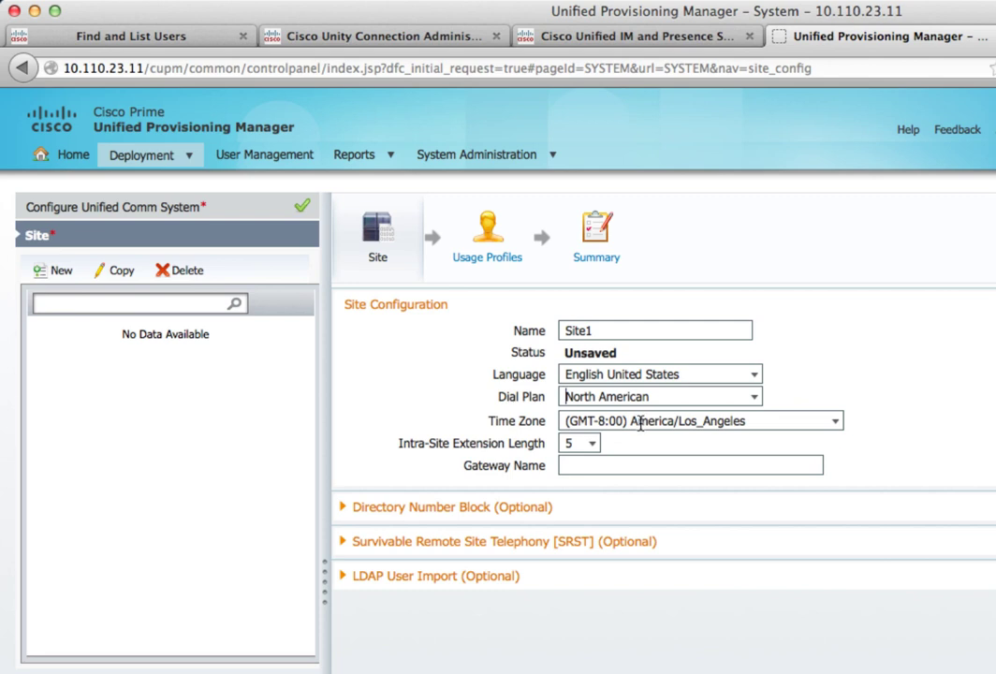
left_click(592, 445)
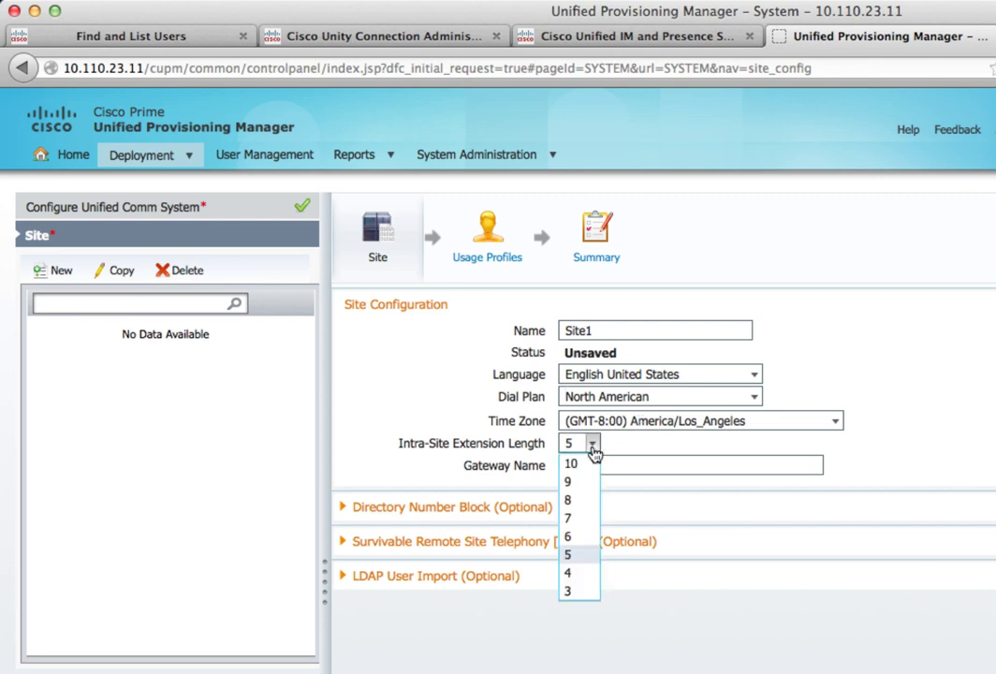
left_click(567, 574)
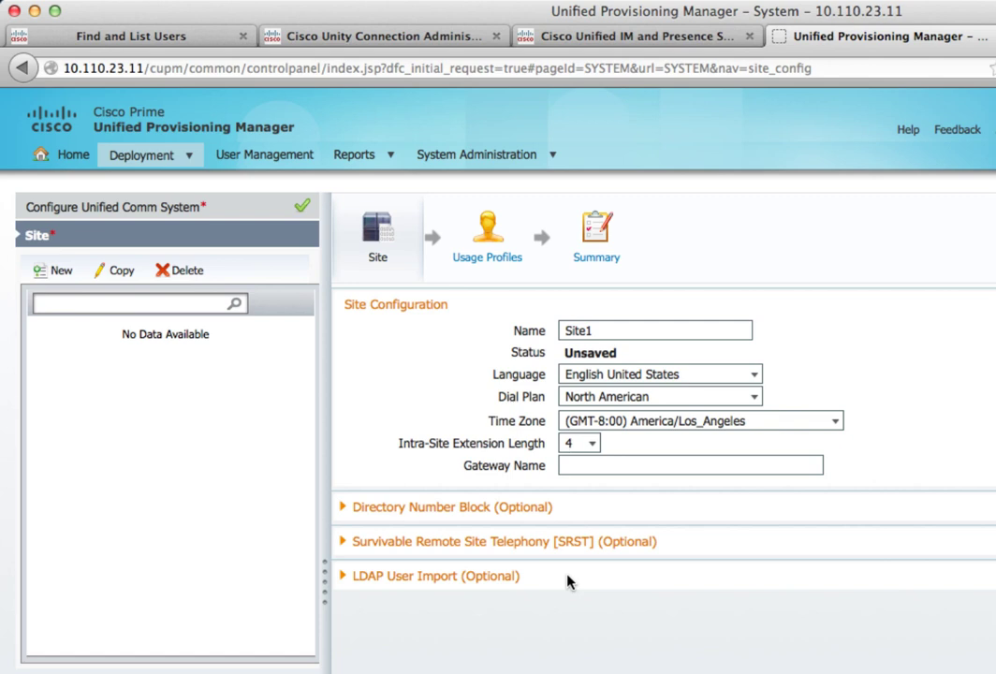
left_click(598, 466)
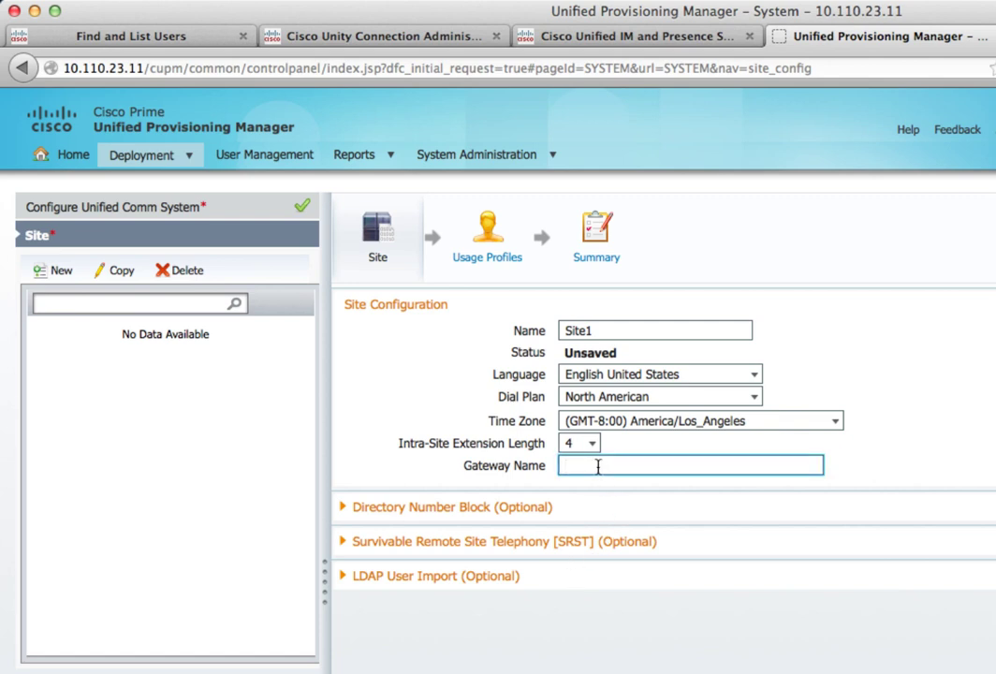
type("10.1.1.1.1")
left_click(342, 510)
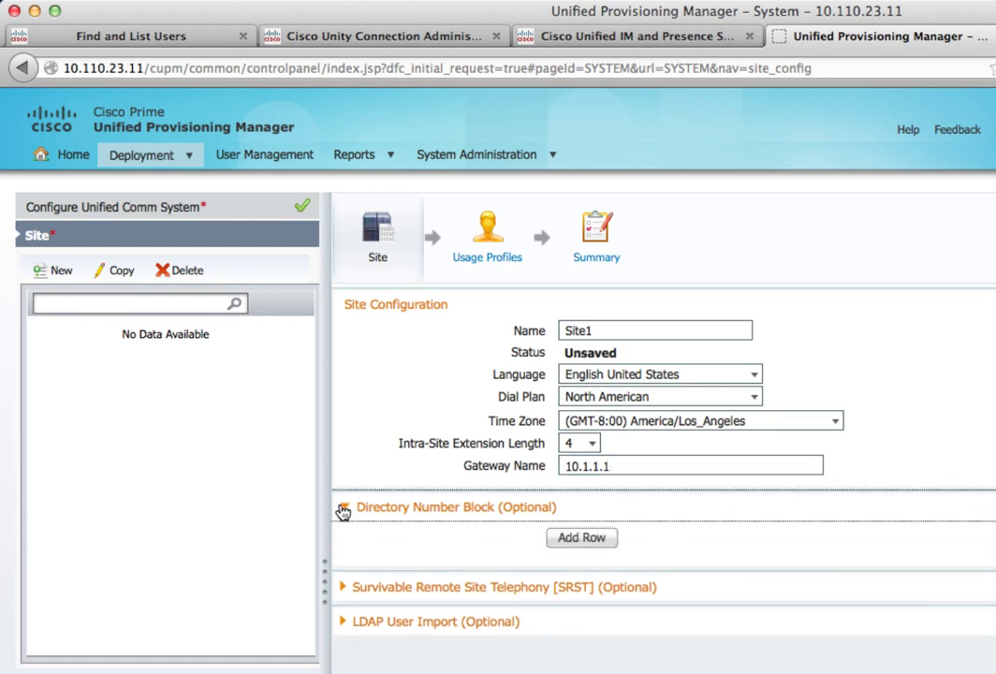
left_click(579, 544)
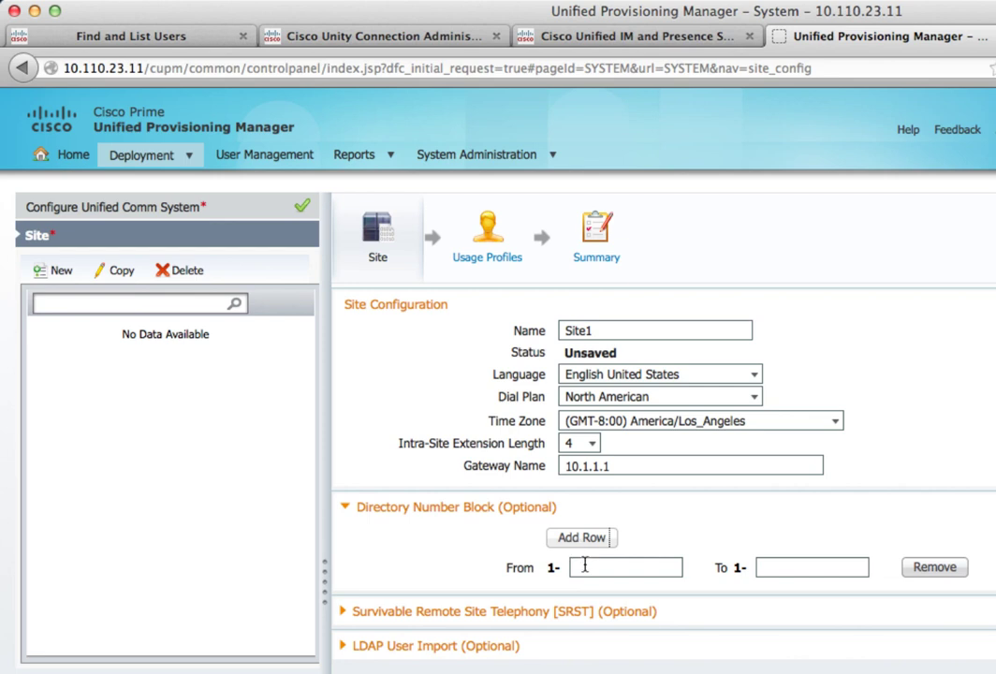
left_click(584, 566)
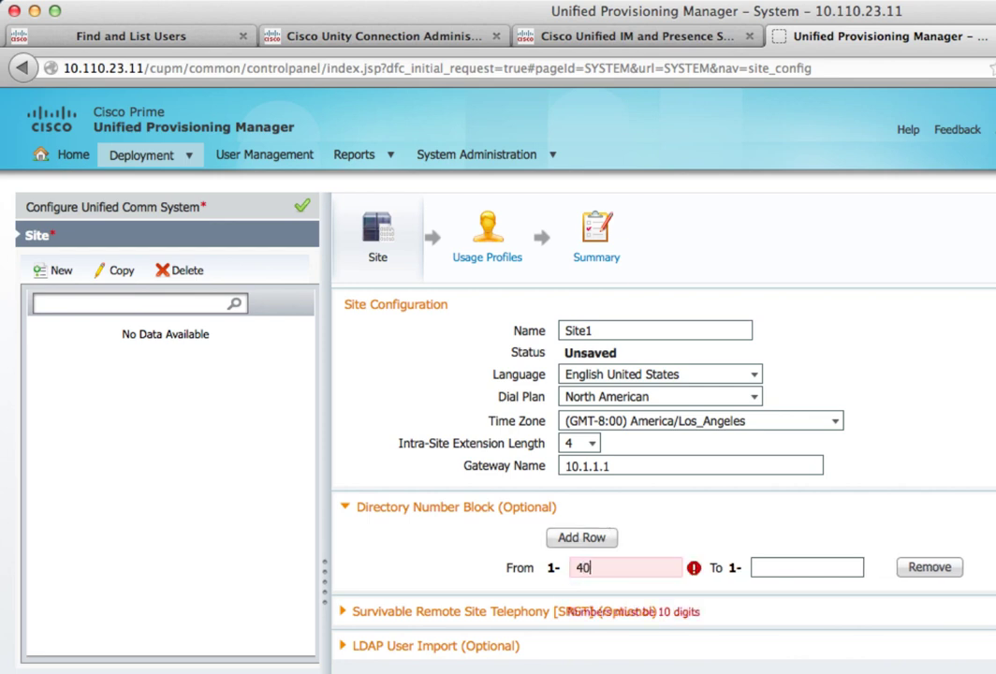
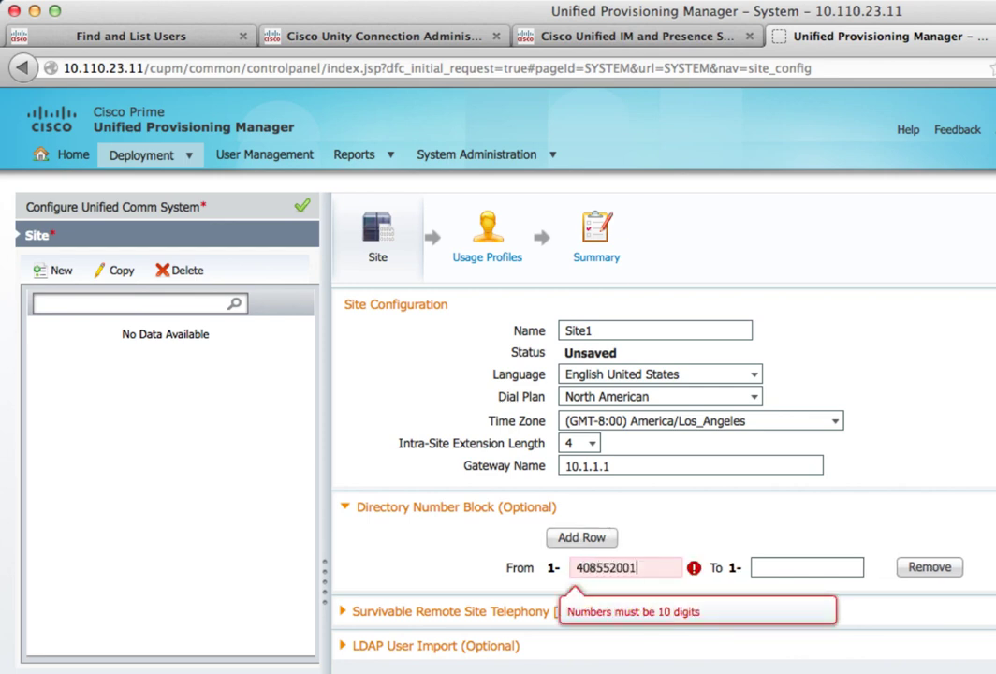
key("Tab")
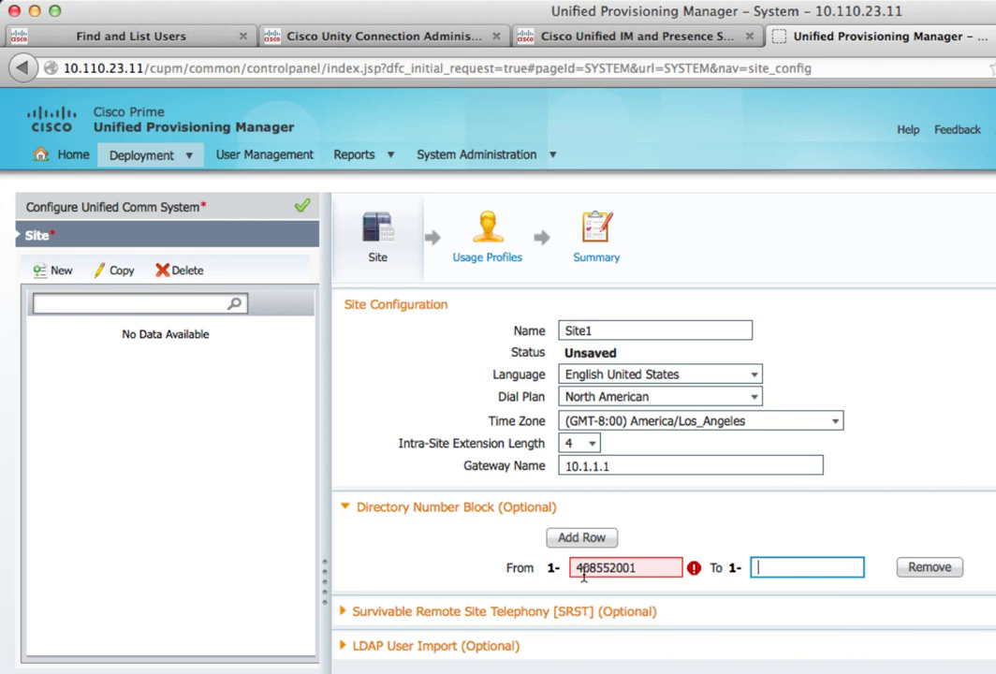
left_click(607, 574)
type("5")
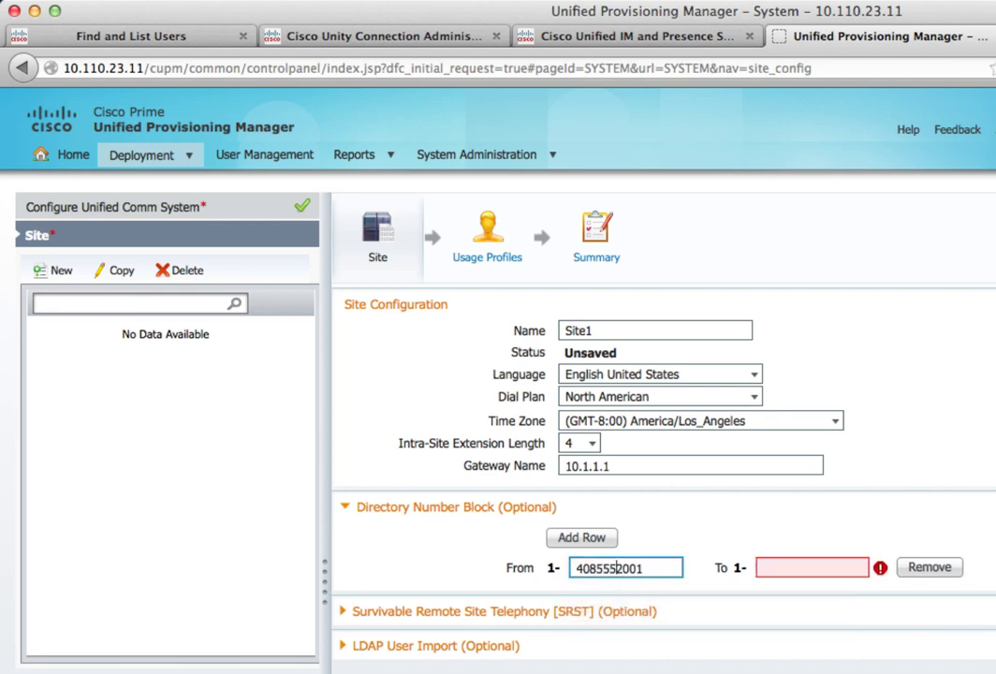
left_click(772, 567)
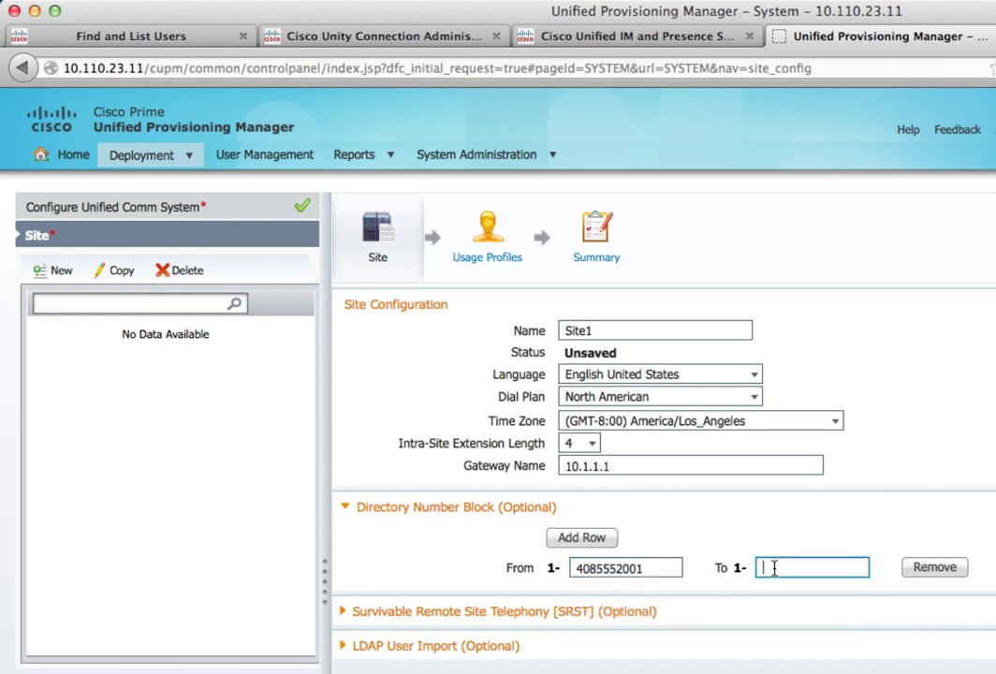
type("408555")
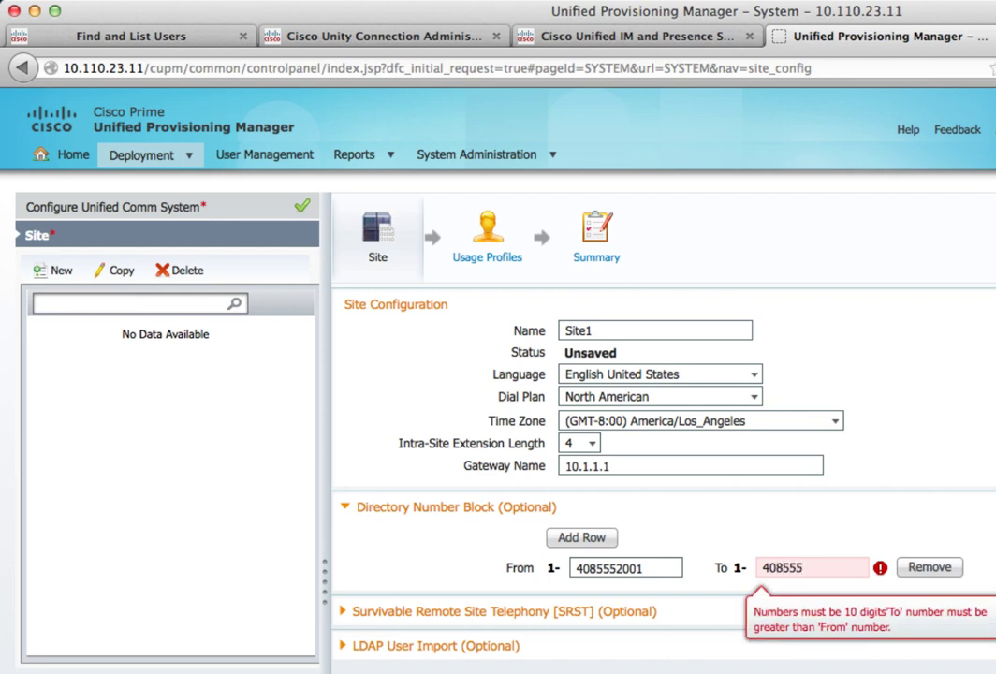
type("2010")
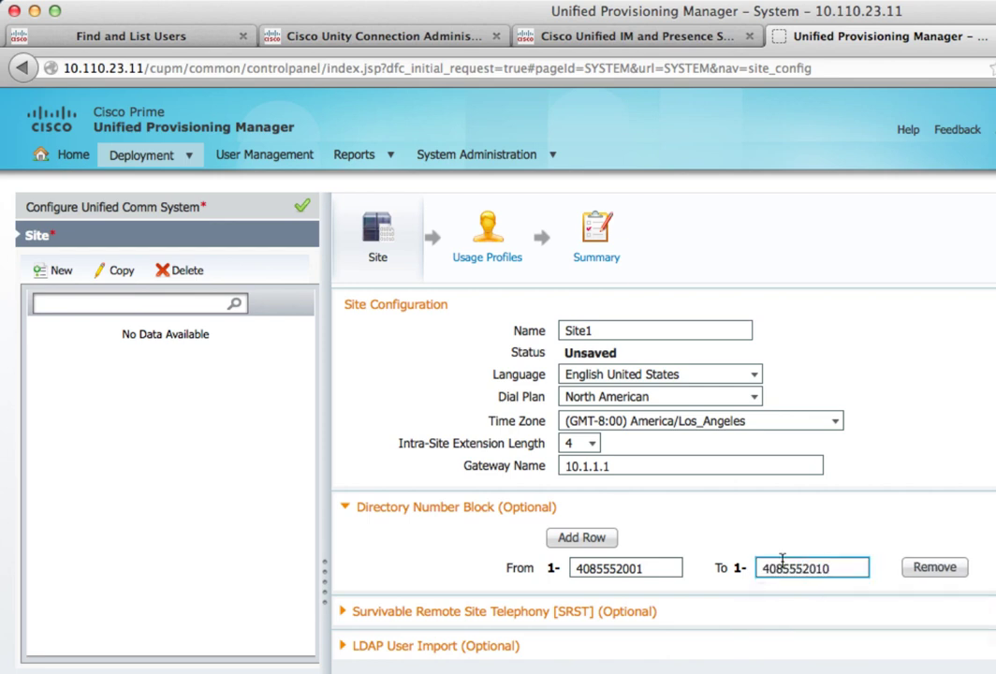
left_click(814, 538)
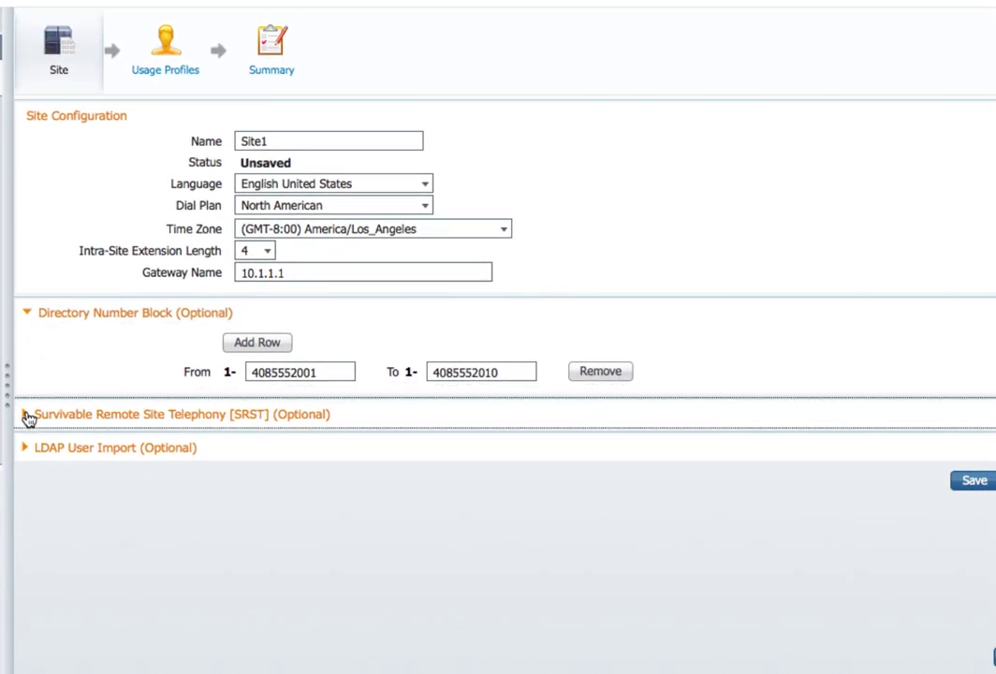
Step: Briefly check the SRST settings, then expand the LDAP User Import options
left_click(85, 450)
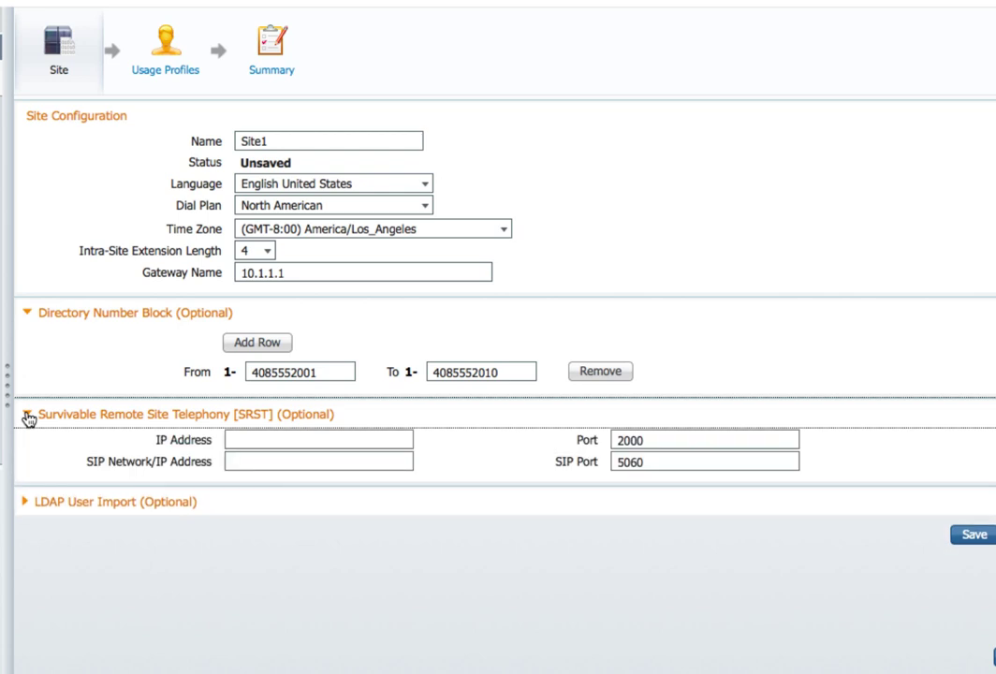
left_click(28, 417)
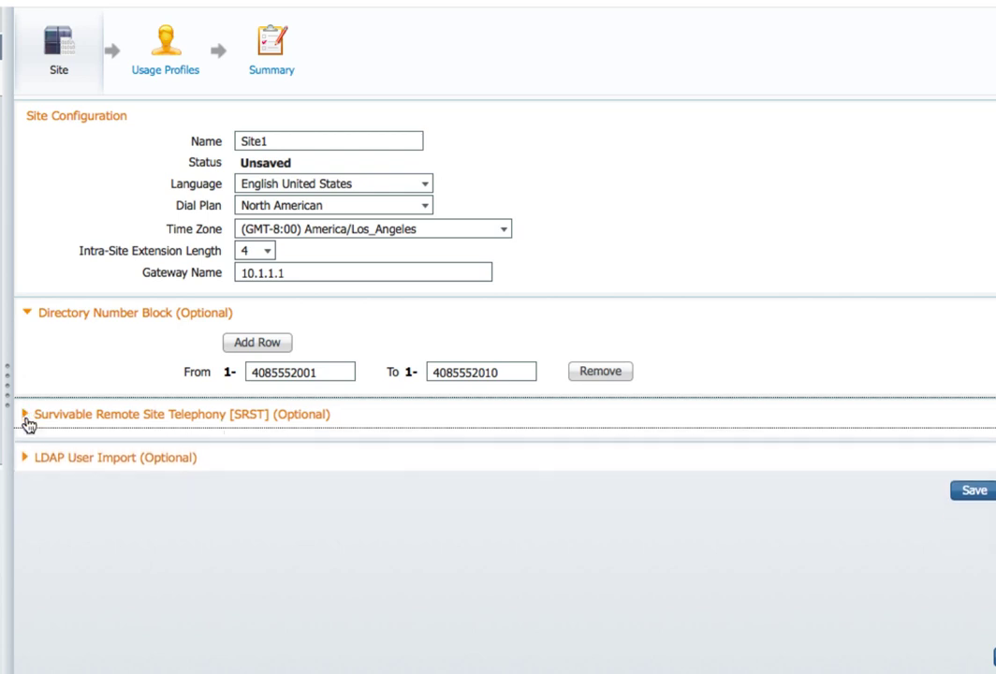
left_click(25, 449)
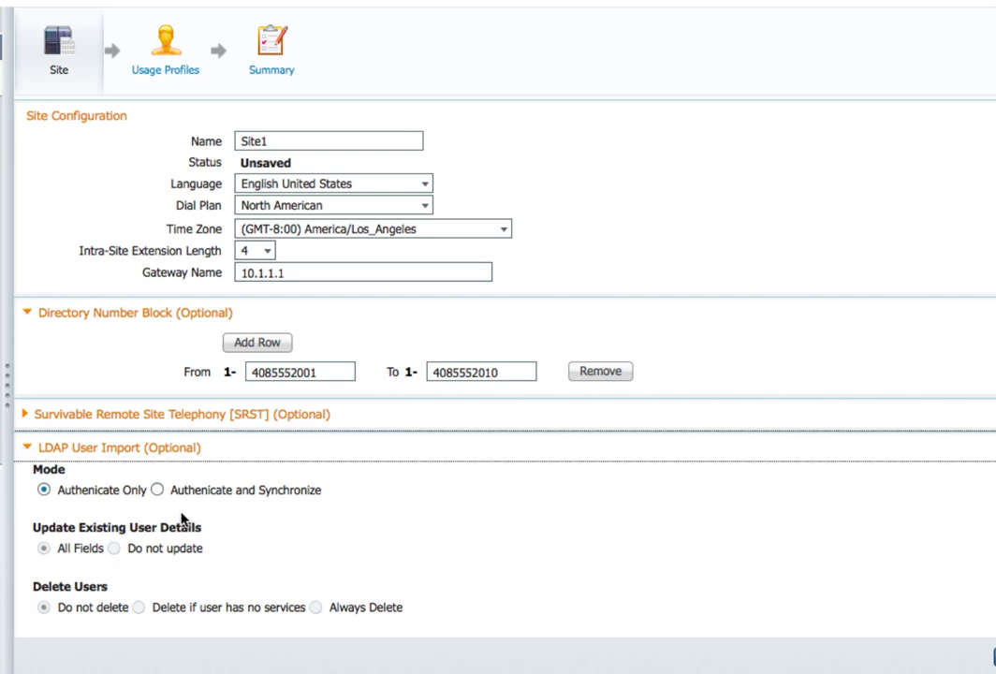
scroll(183, 520, "down", 5)
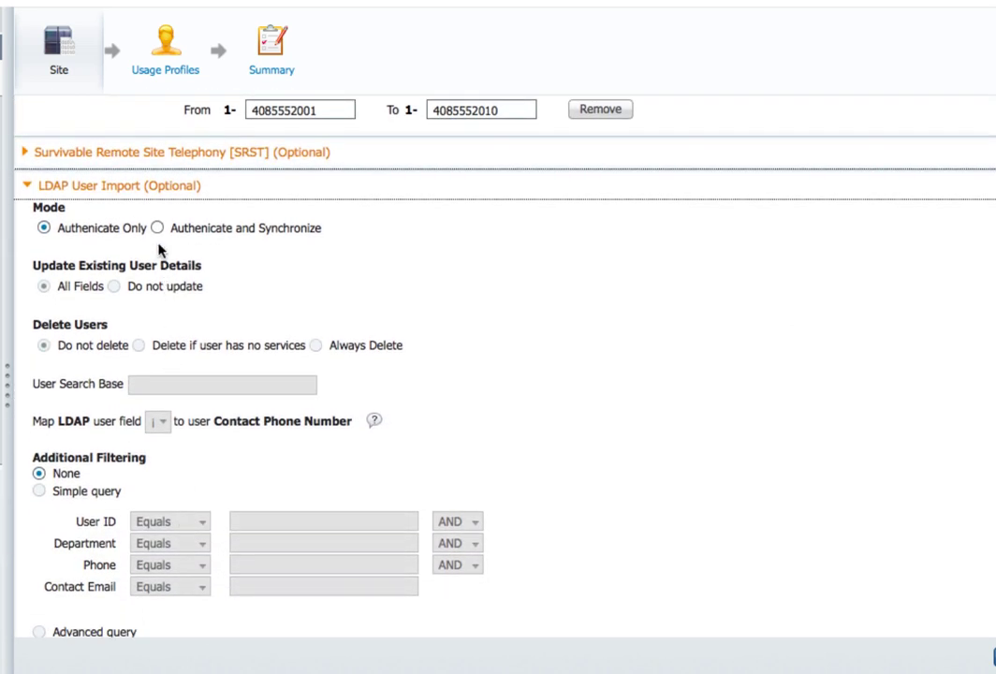
Step: Switch LDAP import to Authenticate and Synchronize with search base cn=Users,dc=acme,dc=com
left_click(158, 229)
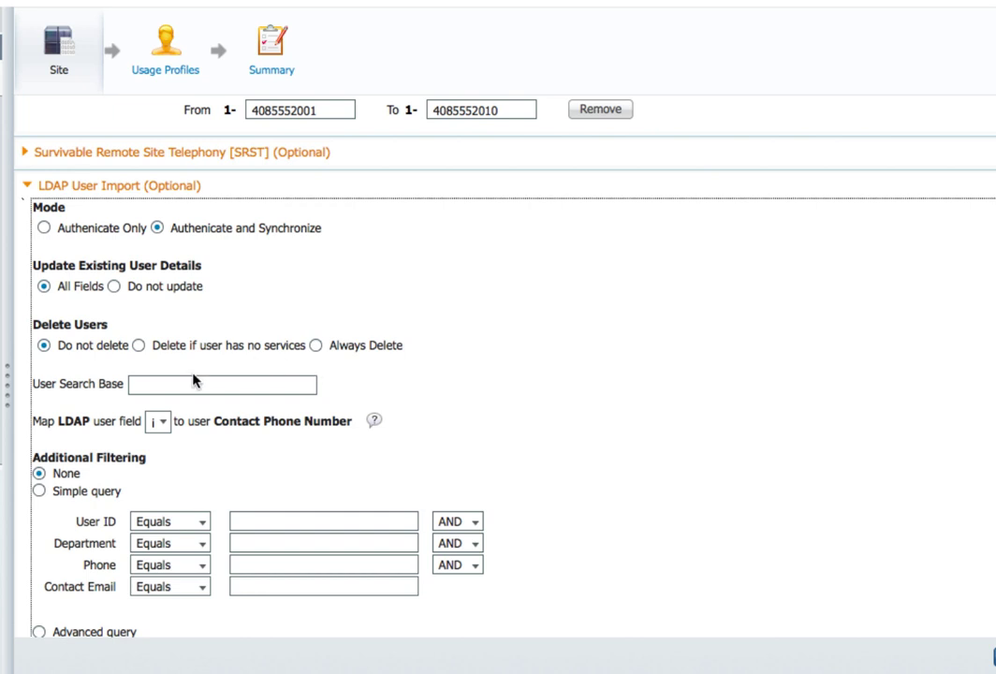
left_click(149, 389)
right_click(149, 390)
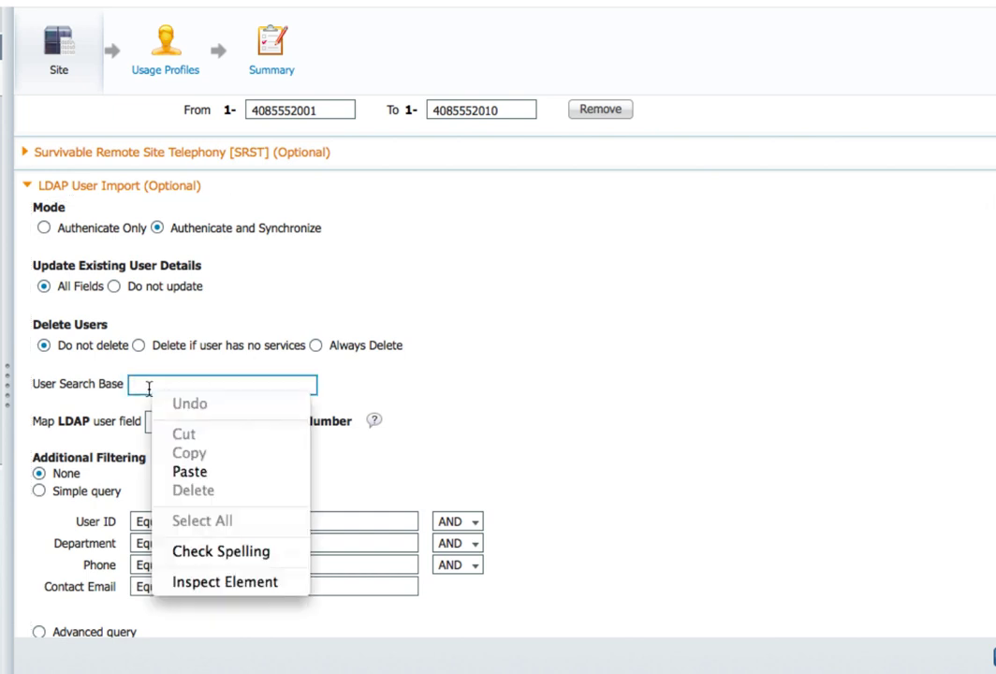
left_click(171, 472)
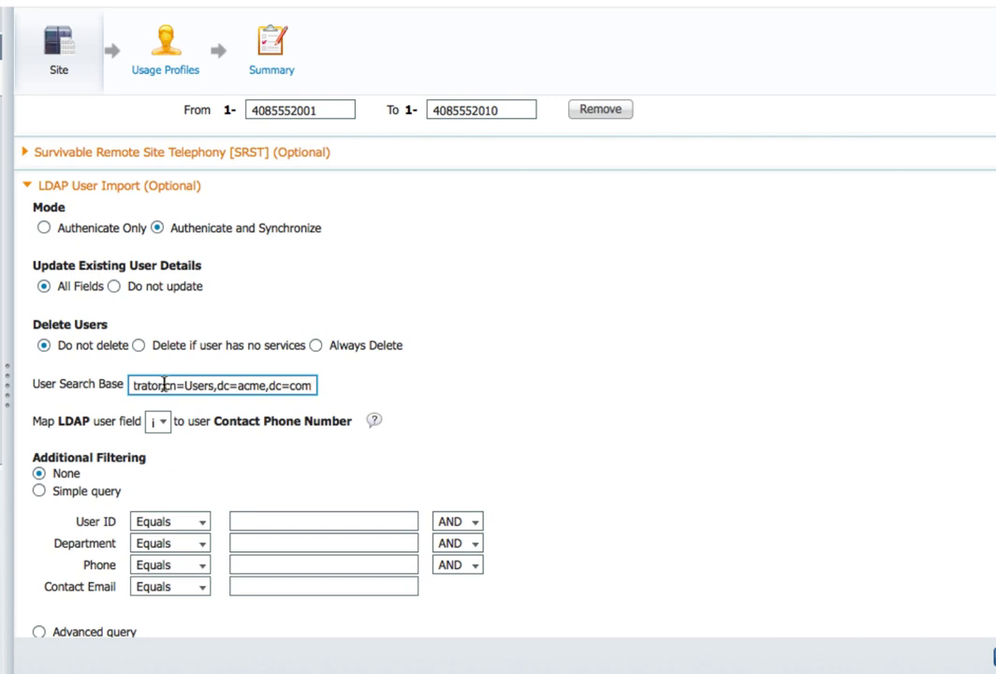
left_click_drag(164, 385, 97, 385)
key("BackSpace")
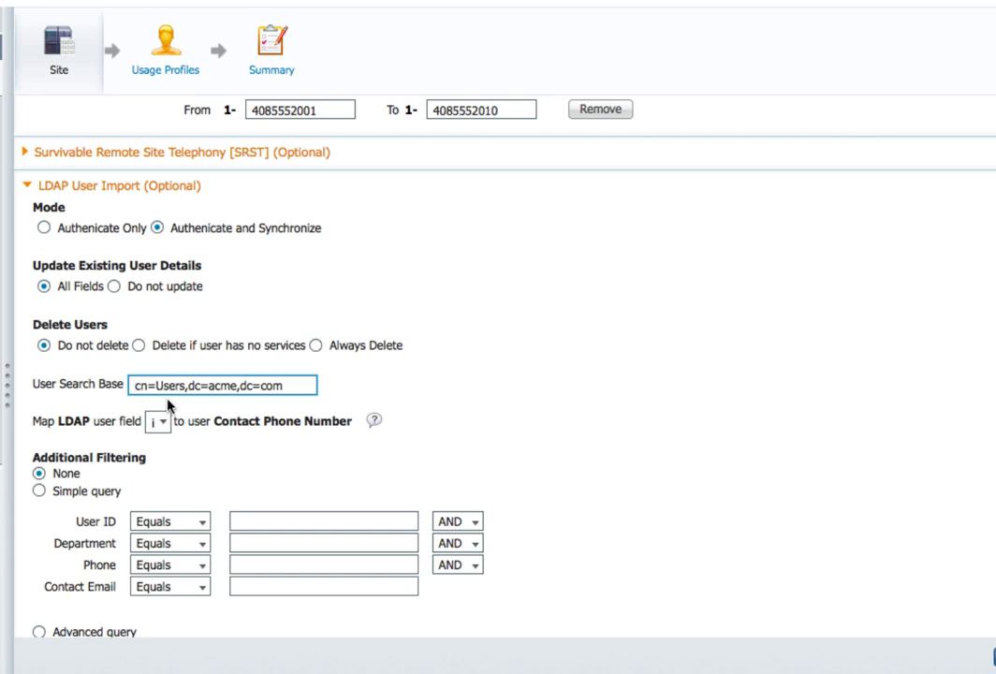
Step: Map the ipPhone LDAP field to Contact Phone Number
left_click(161, 424)
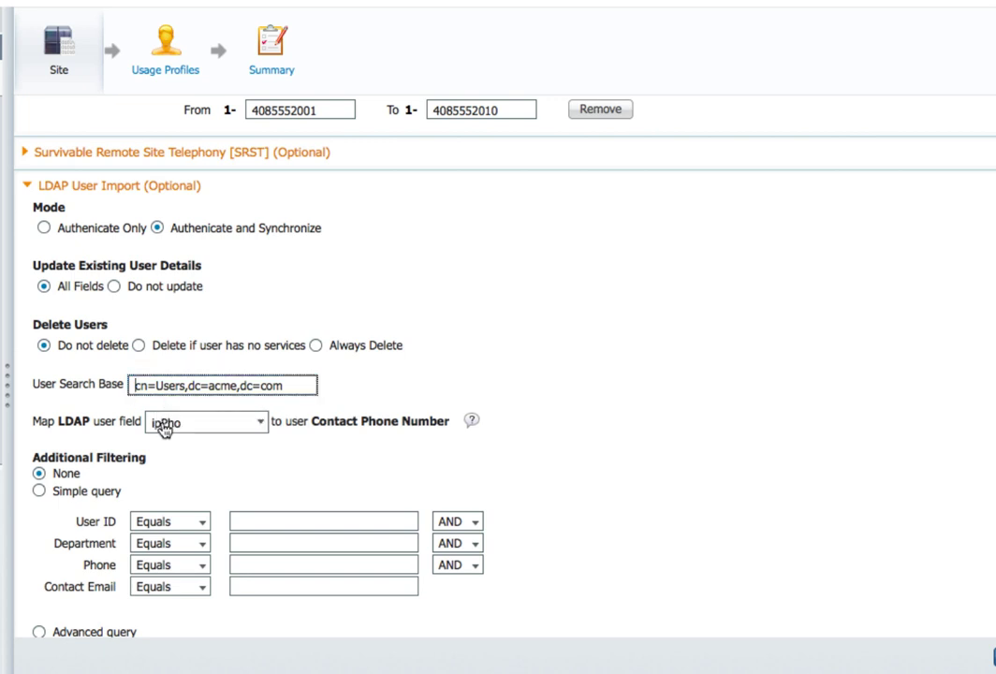
left_click(261, 424)
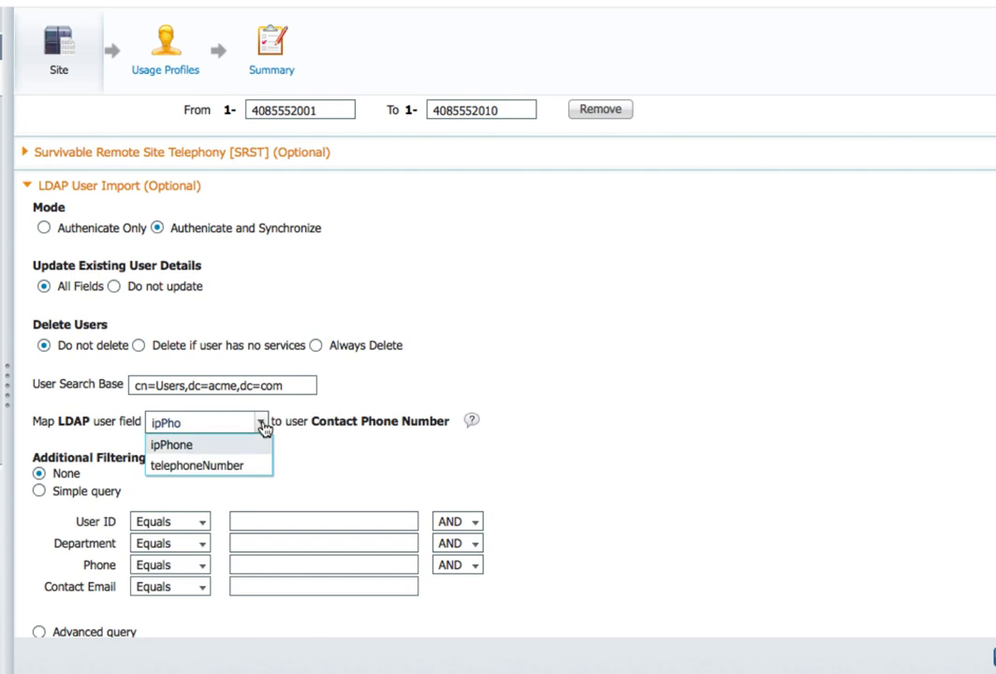
left_click(233, 448)
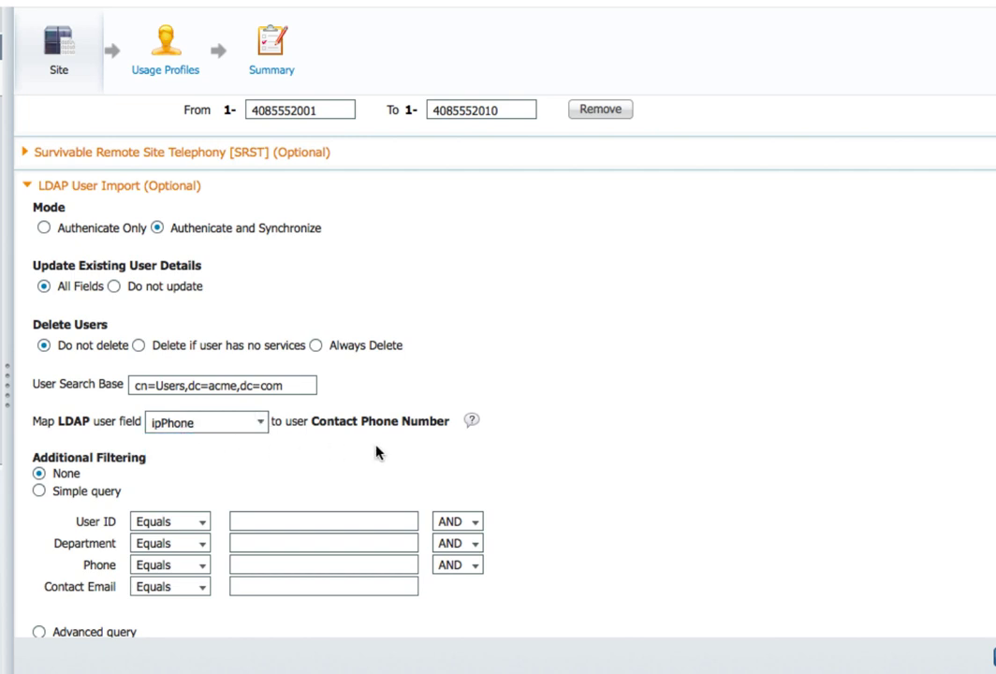
left_click(262, 424)
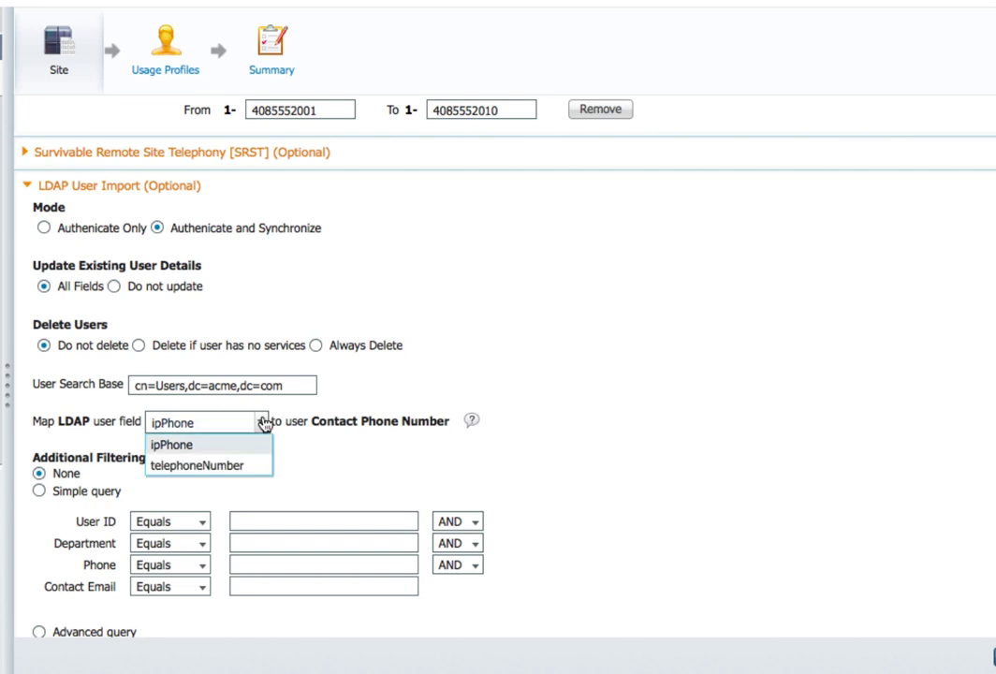
left_click(263, 424)
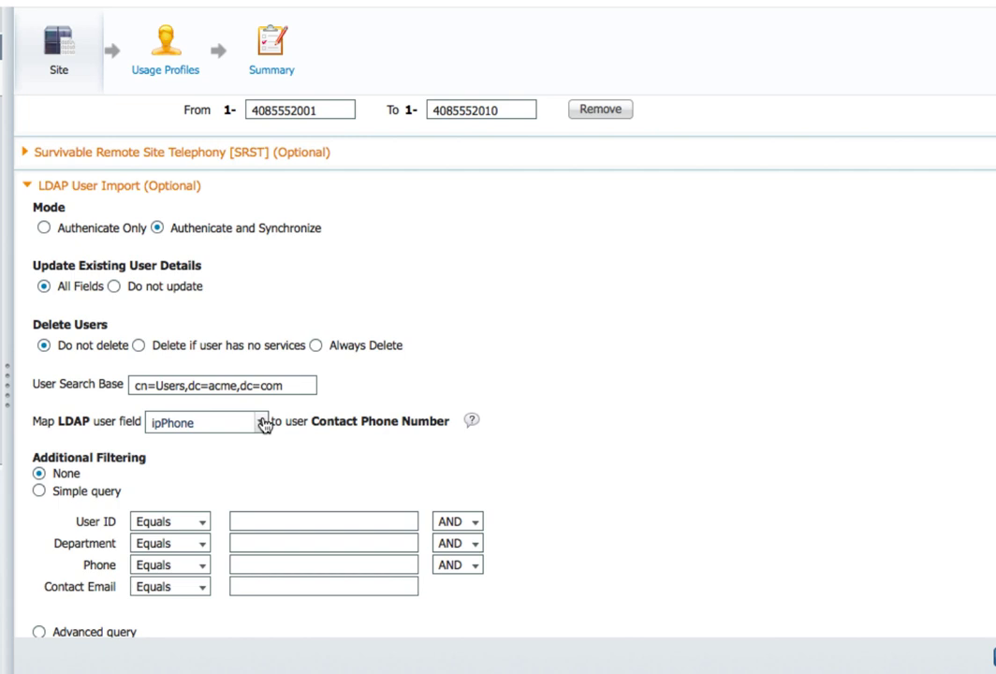
Step: Add a simple query filter User ID IN * and save the site
left_click(39, 491)
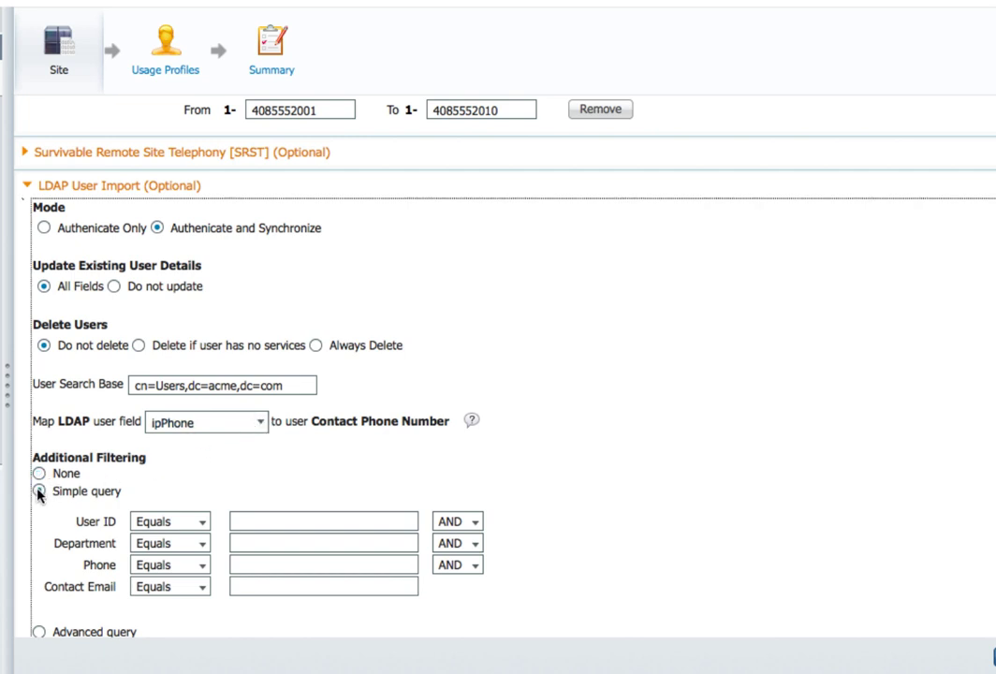
left_click(205, 525)
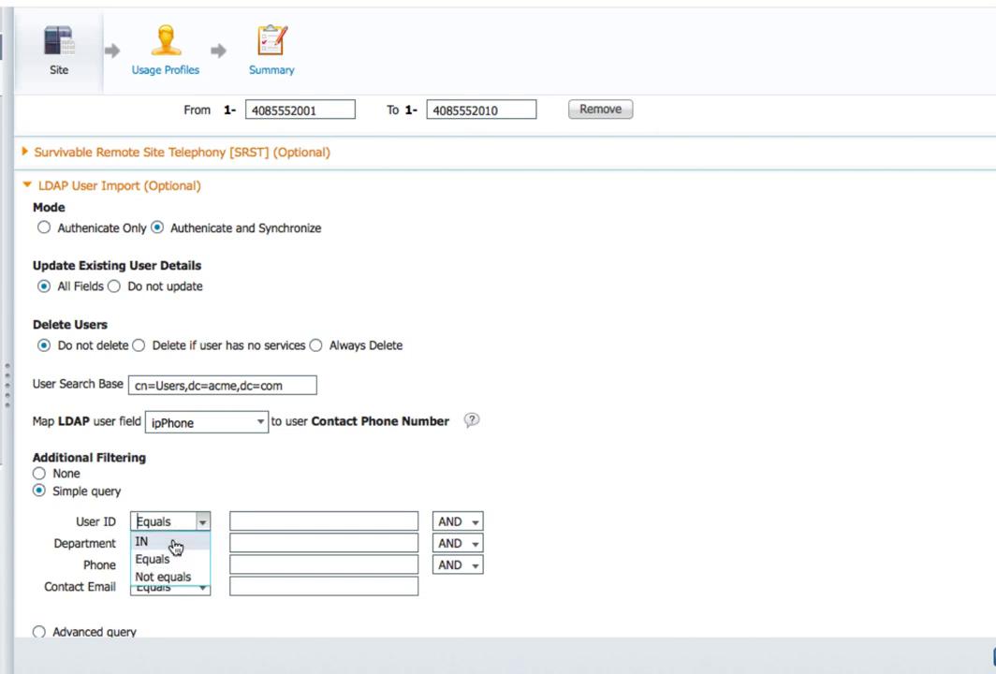
left_click(172, 541)
left_click(245, 522)
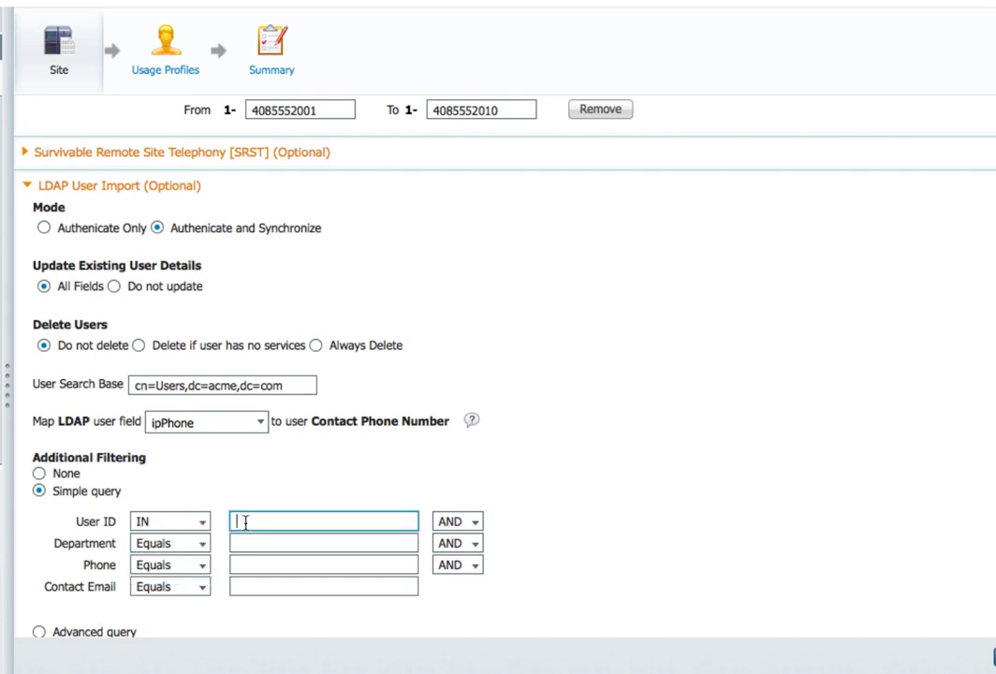
type("*")
scroll(632, 581, "down", 2)
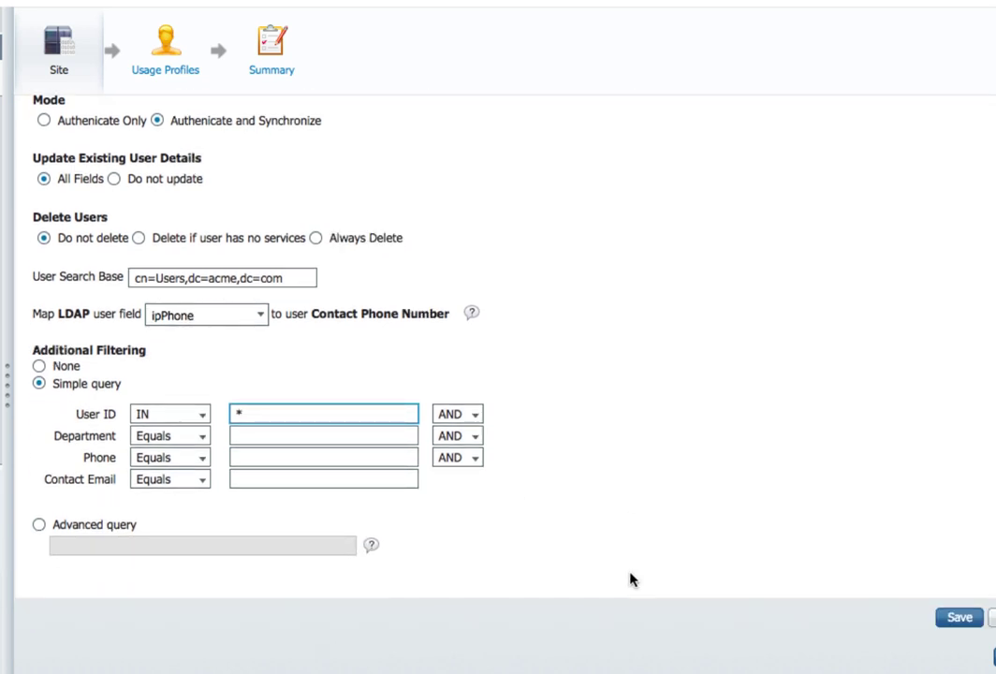
left_click(953, 620)
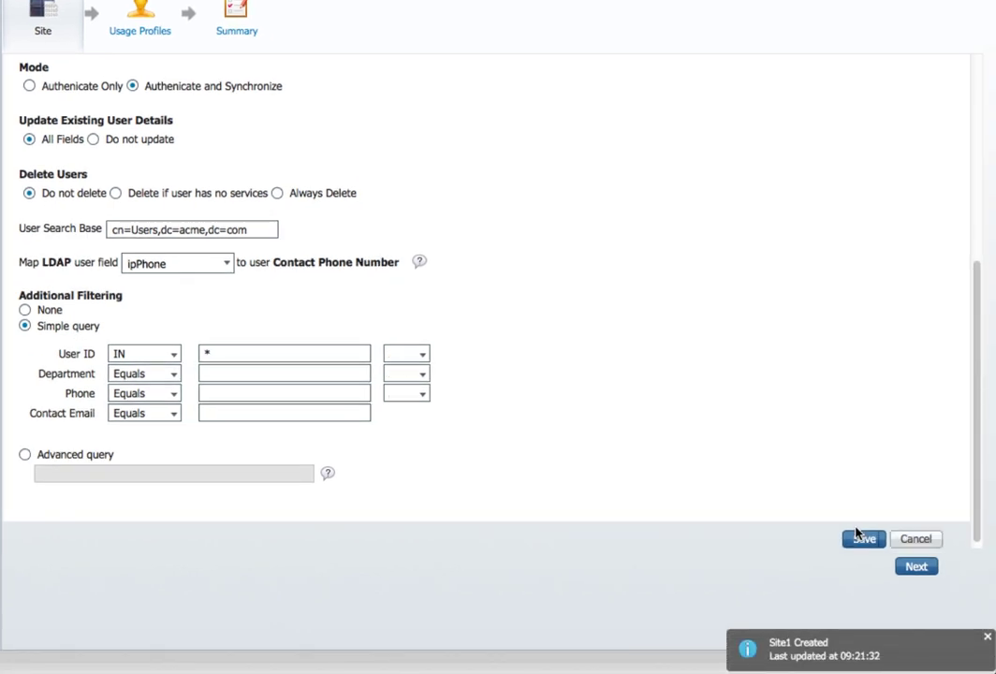
Step: Advance to usage profiles and enable the Presence service in the Standard profile
left_click(916, 567)
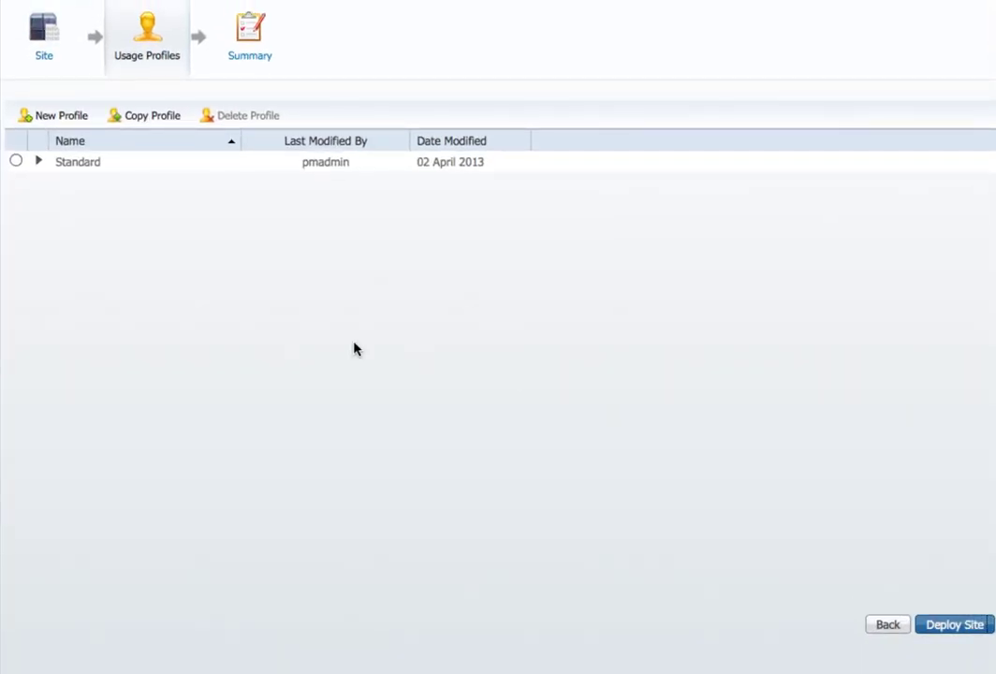
left_click(39, 163)
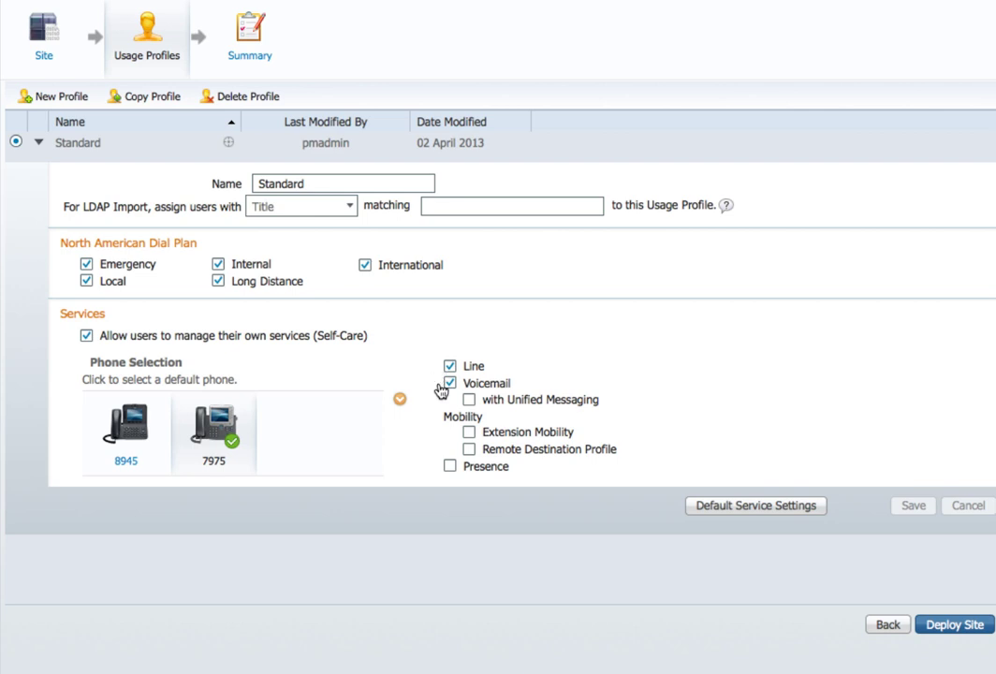
left_click(450, 466)
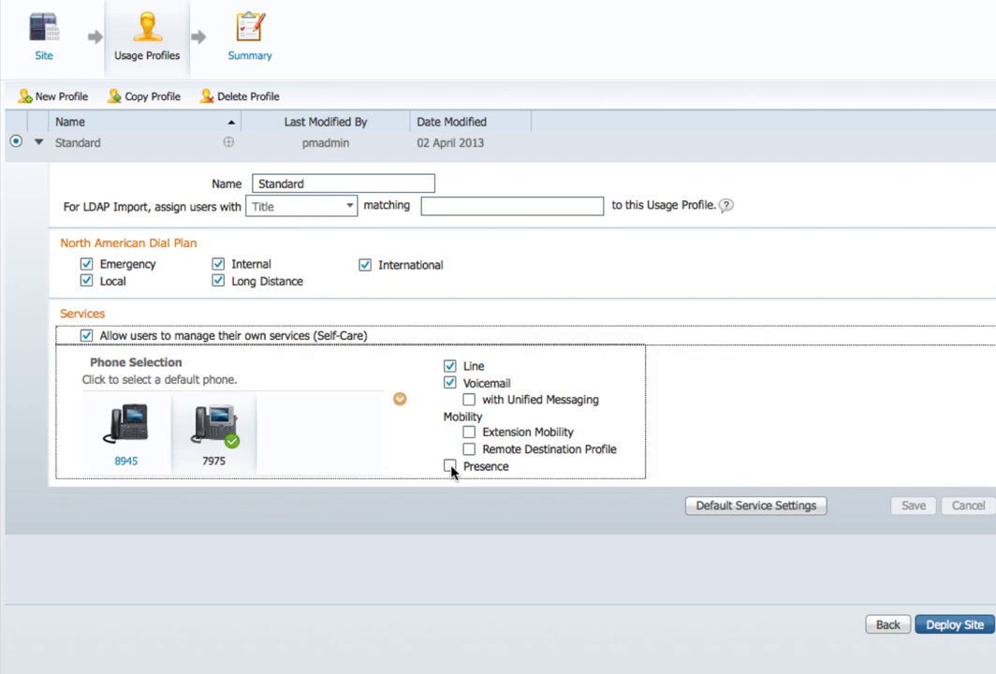
left_click(450, 467)
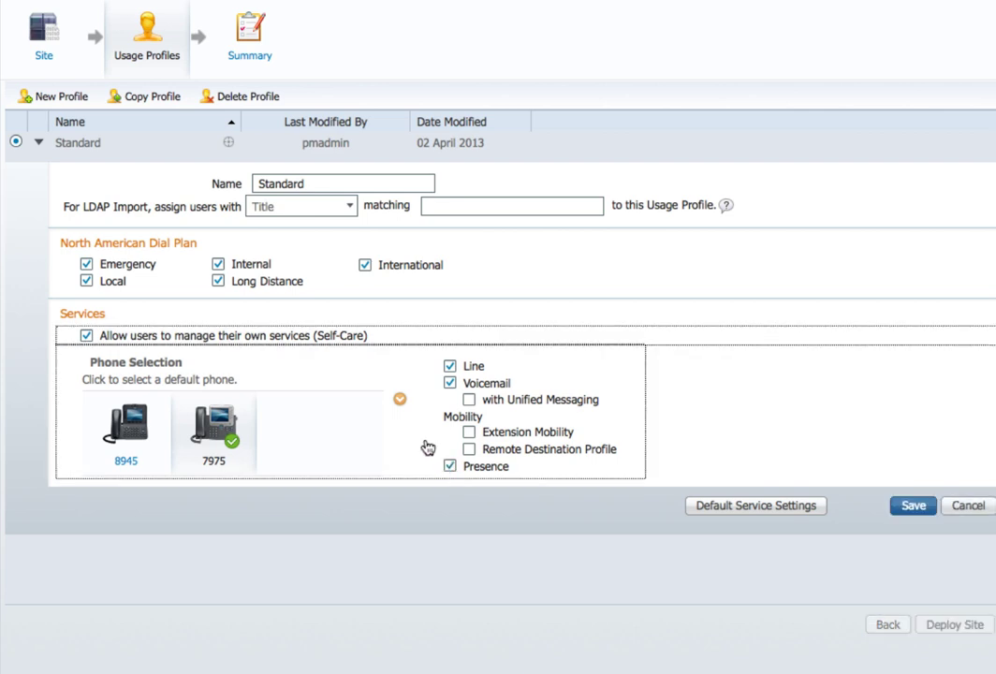
left_click(449, 204)
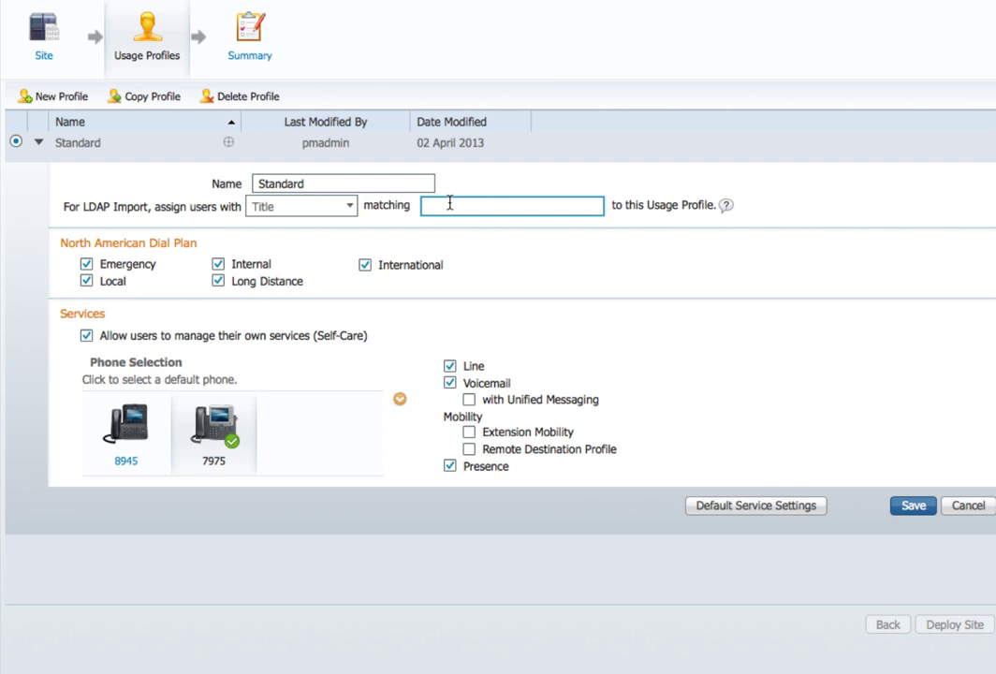
Step: Set the Standard profile's LDAP match to Title equals Executive
left_click(350, 208)
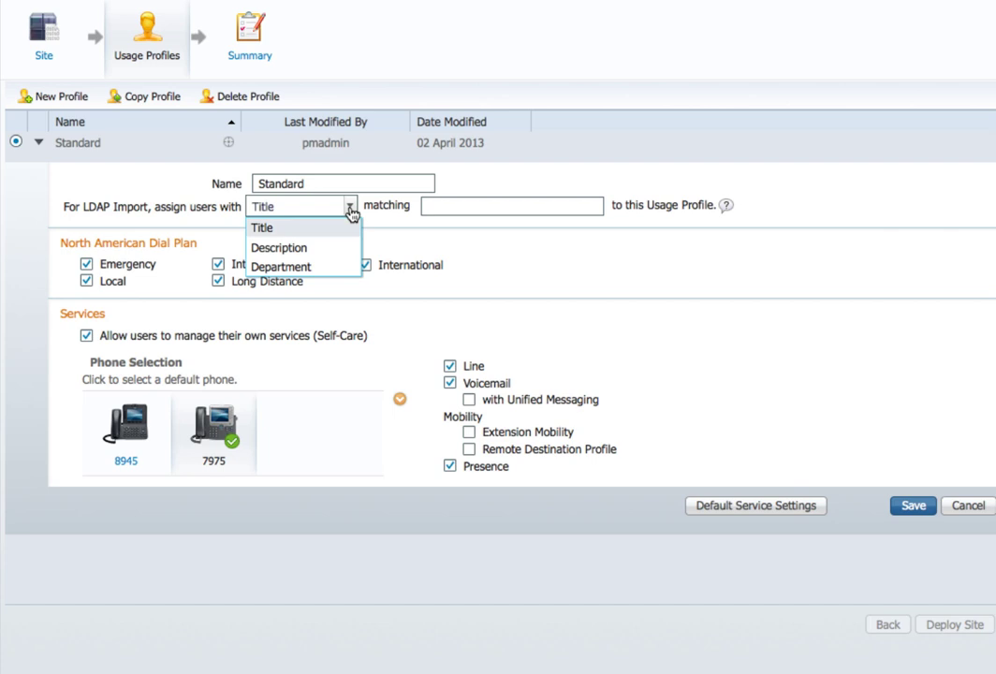
left_click(427, 208)
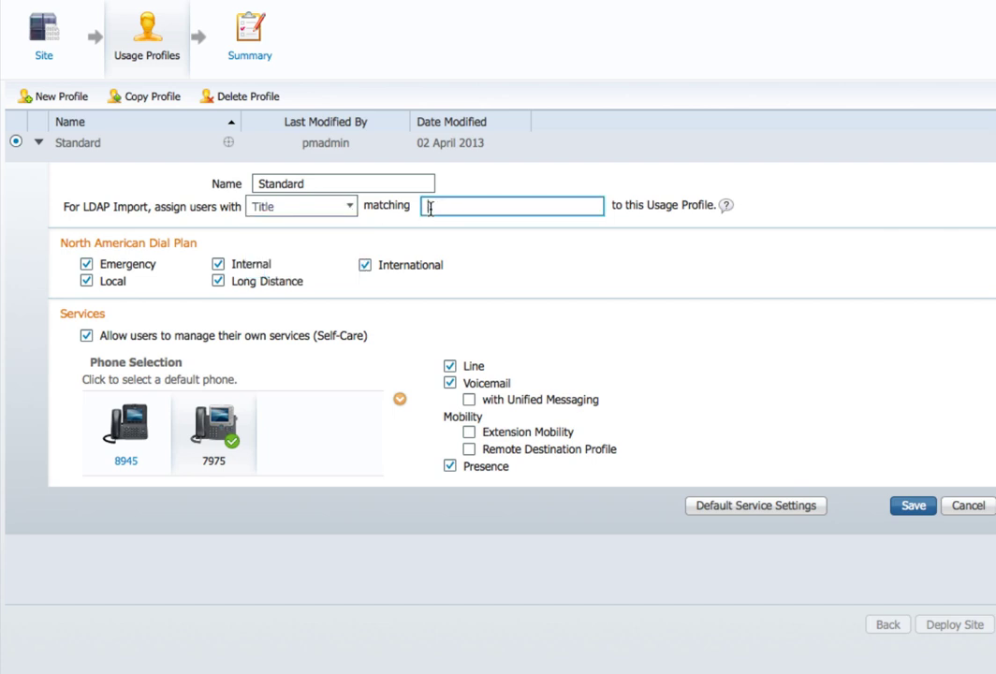
type("Executive")
scroll(407, 293, "down", 1)
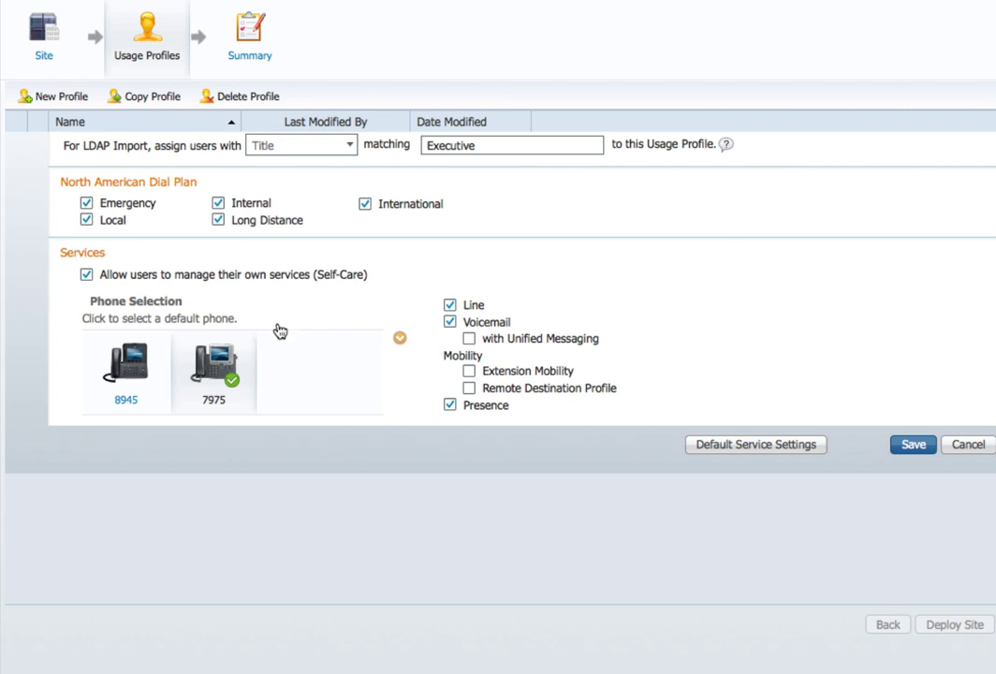
Step: Replace the 8945 and 7975 phones with Cisco IP Communicator (default) and CSF
mouse_move(213, 398)
left_click(160, 341)
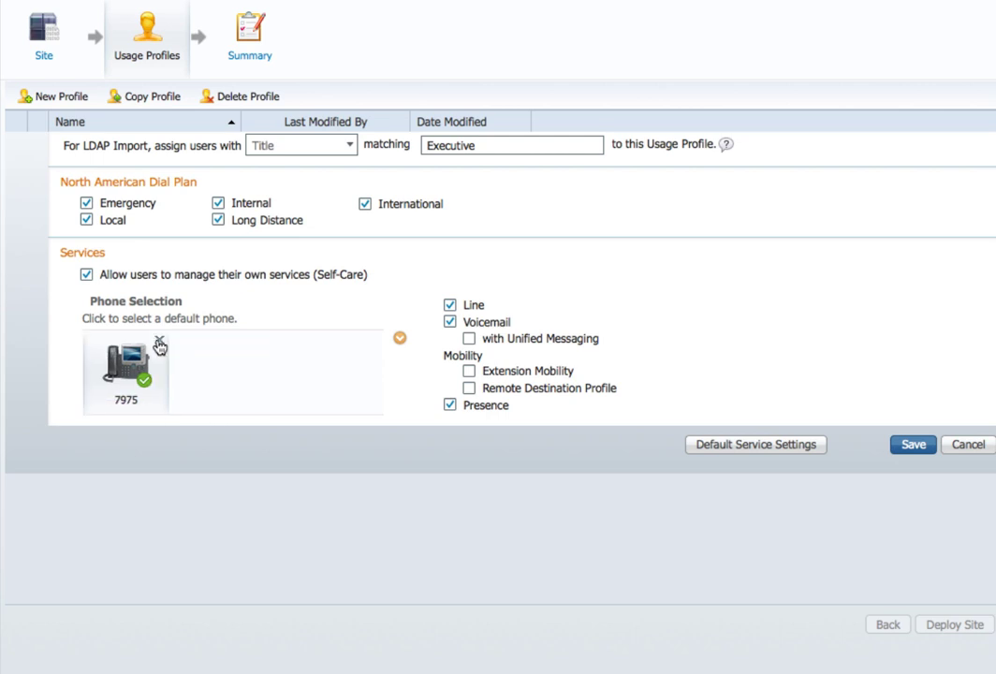
left_click(160, 343)
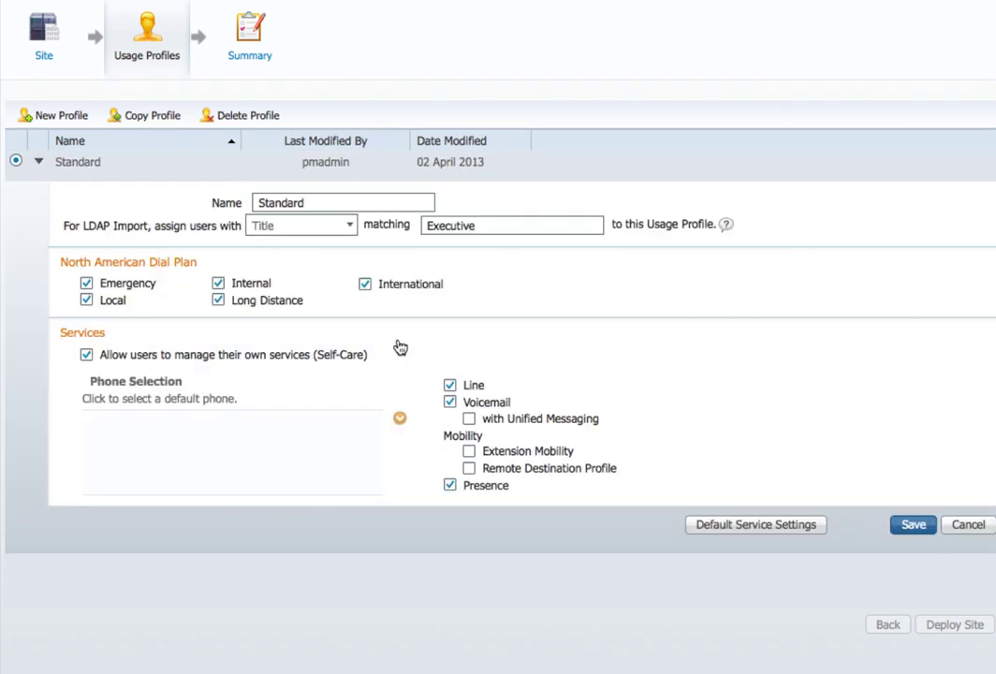
left_click(400, 422)
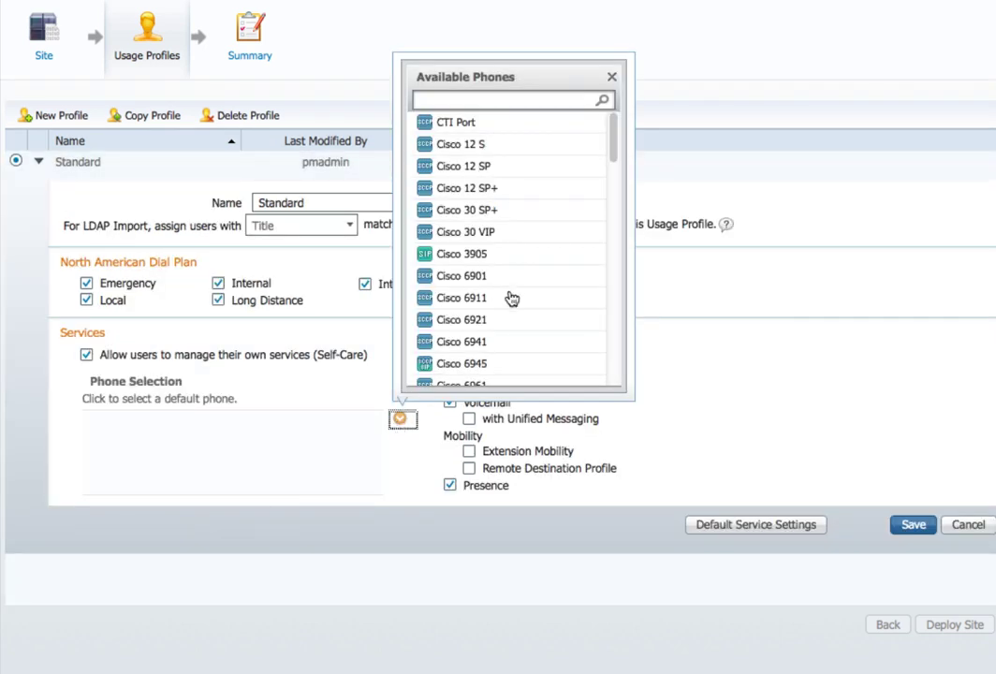
scroll(509, 295, "down", 10)
scroll(514, 296, "down", 5)
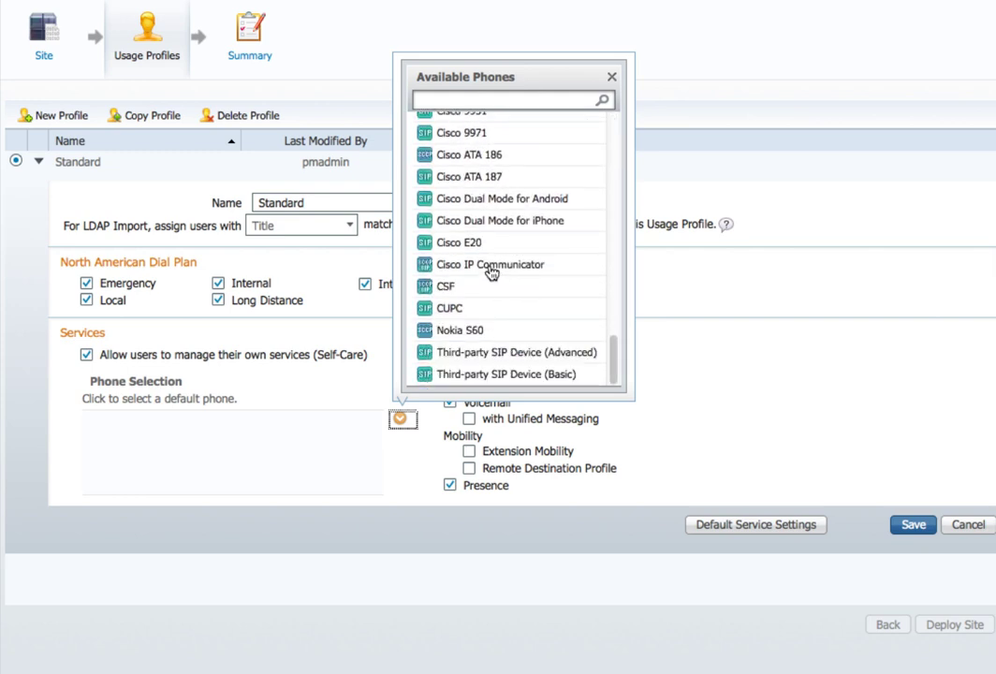
left_click(489, 267)
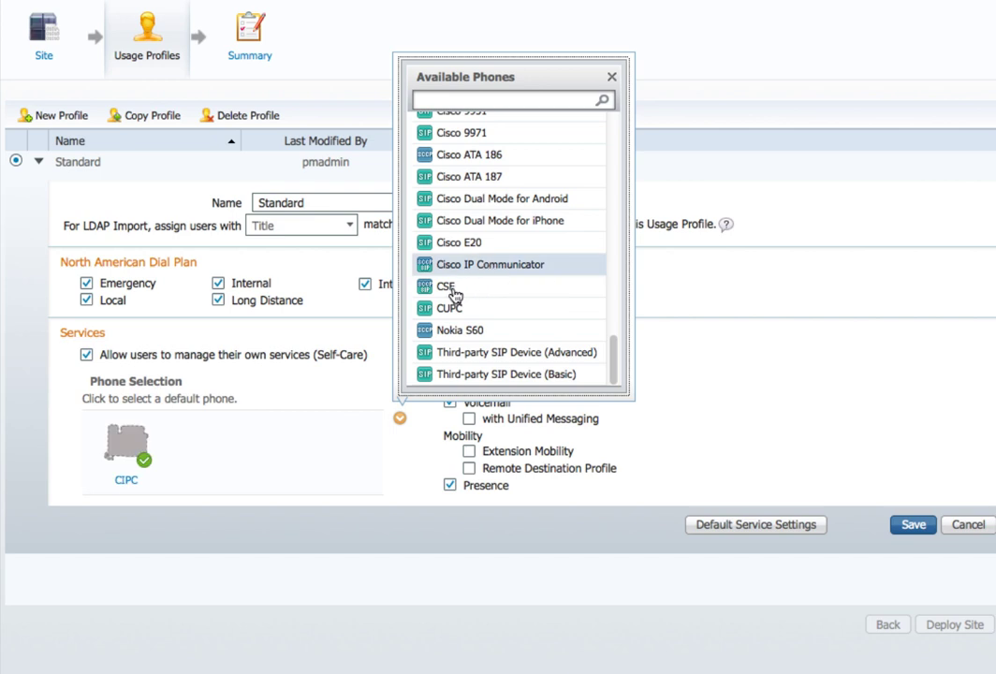
left_click(453, 294)
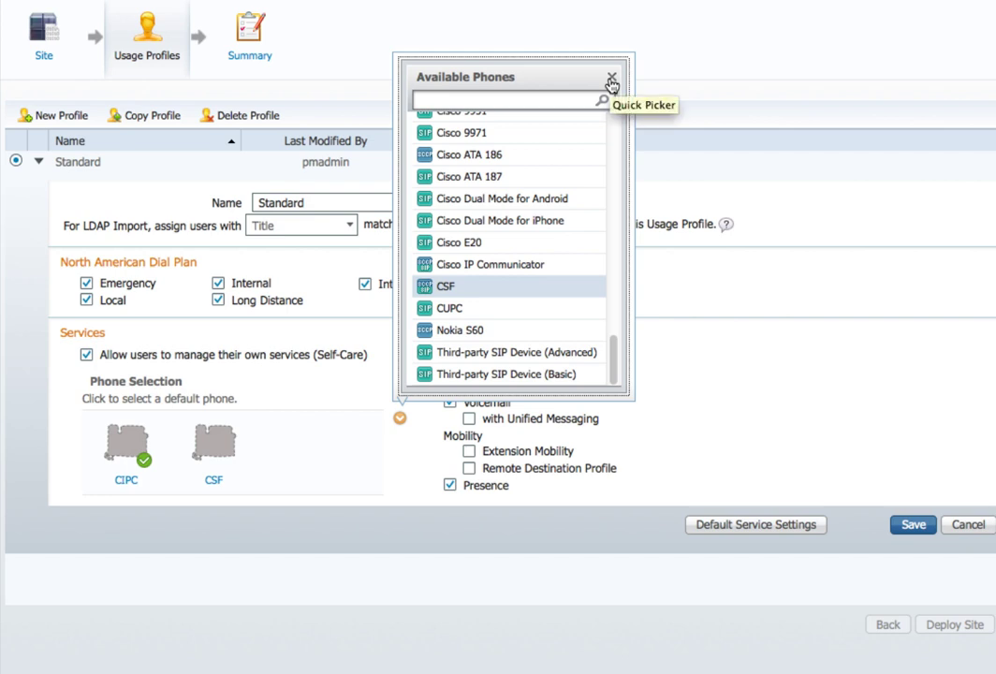
left_click(611, 79)
scroll(711, 346, "down", 1)
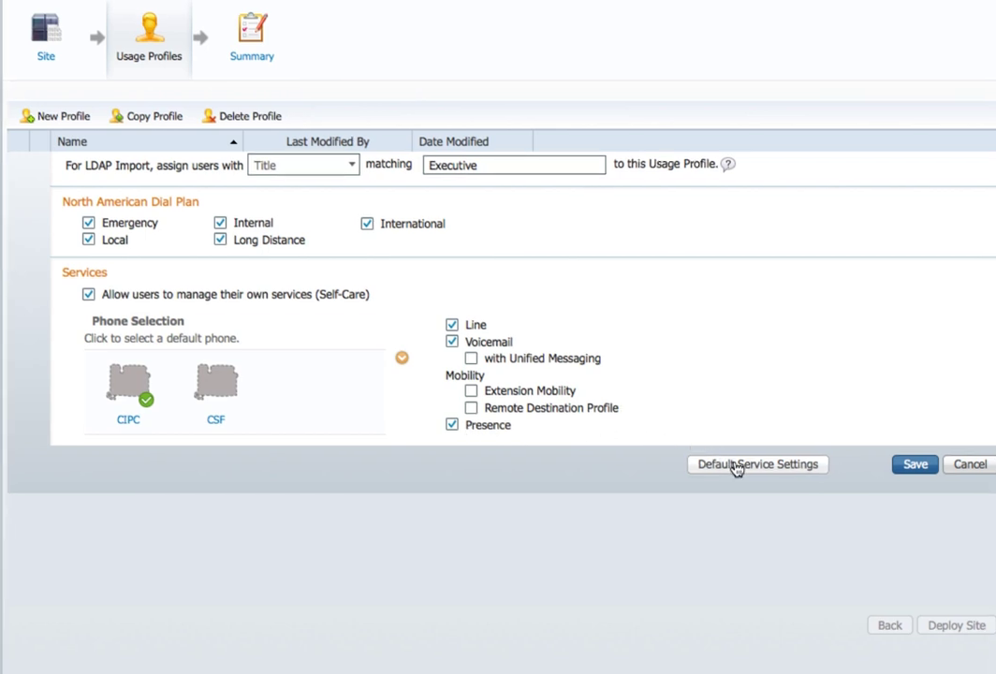
Step: Set the default line Voicemail Profile to PM_Connection_VoiceMailProfile and save the settings
left_click(855, 496)
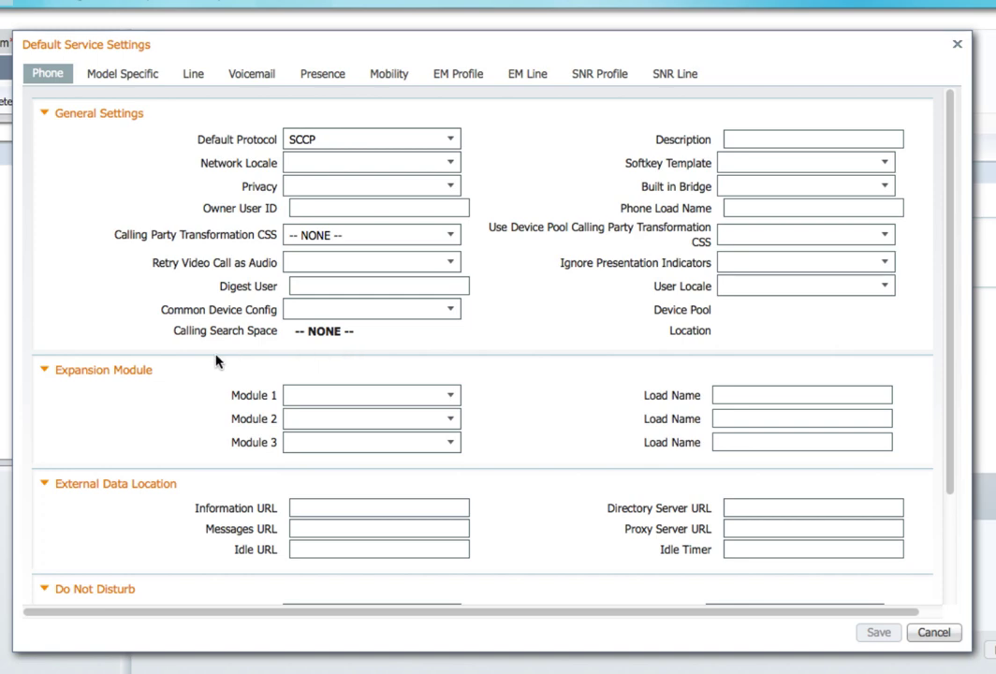
scroll(217, 361, "down", 2)
scroll(218, 358, "up", 2)
left_click(115, 79)
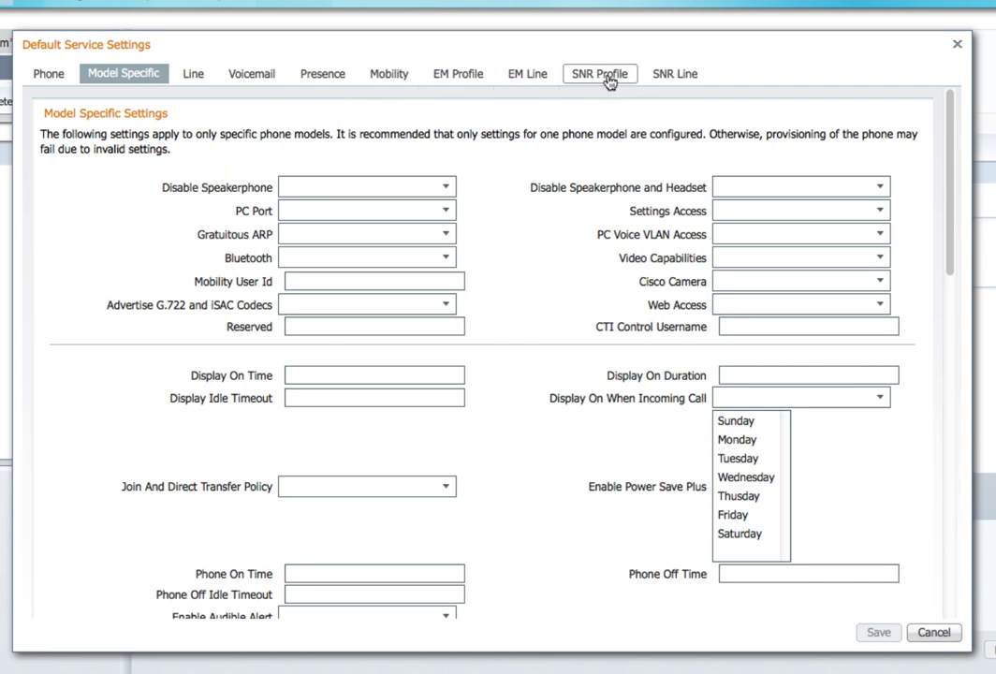
left_click(191, 79)
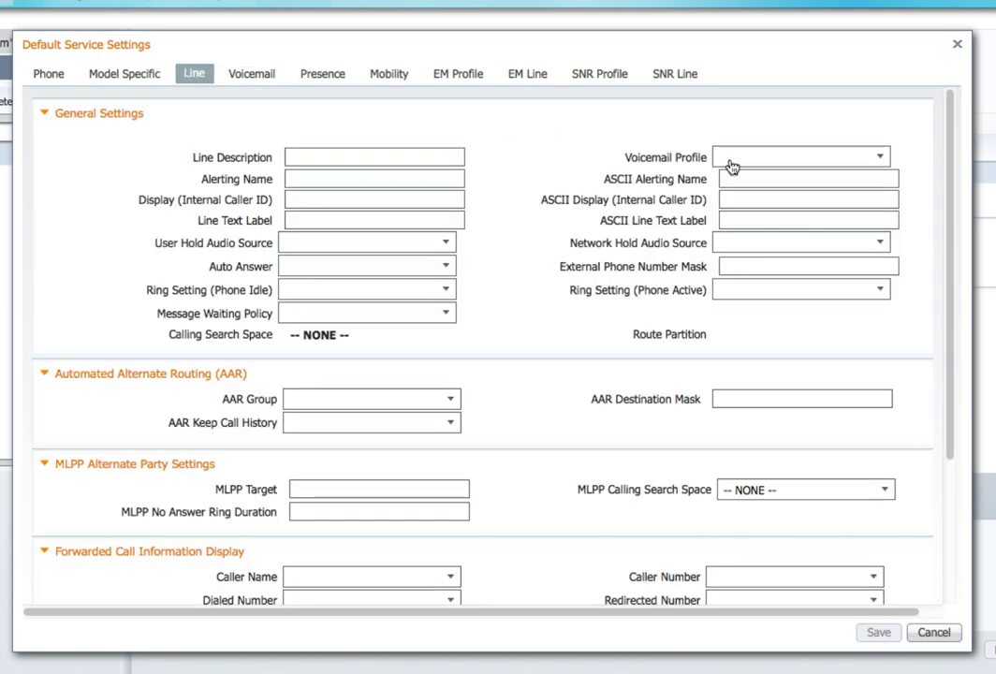
left_click(880, 159)
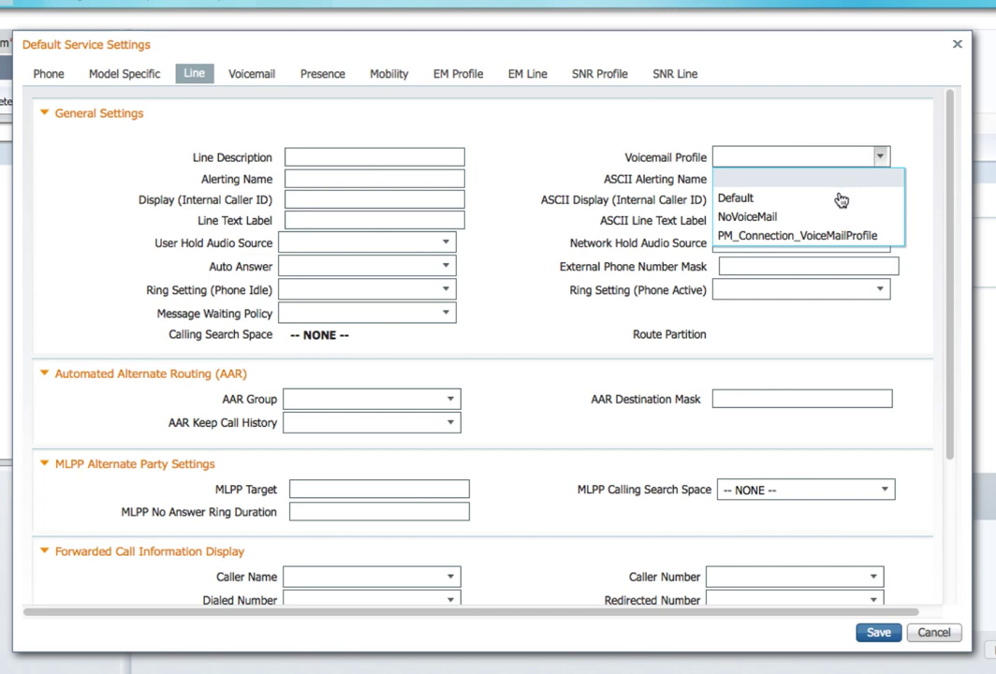
left_click(887, 240)
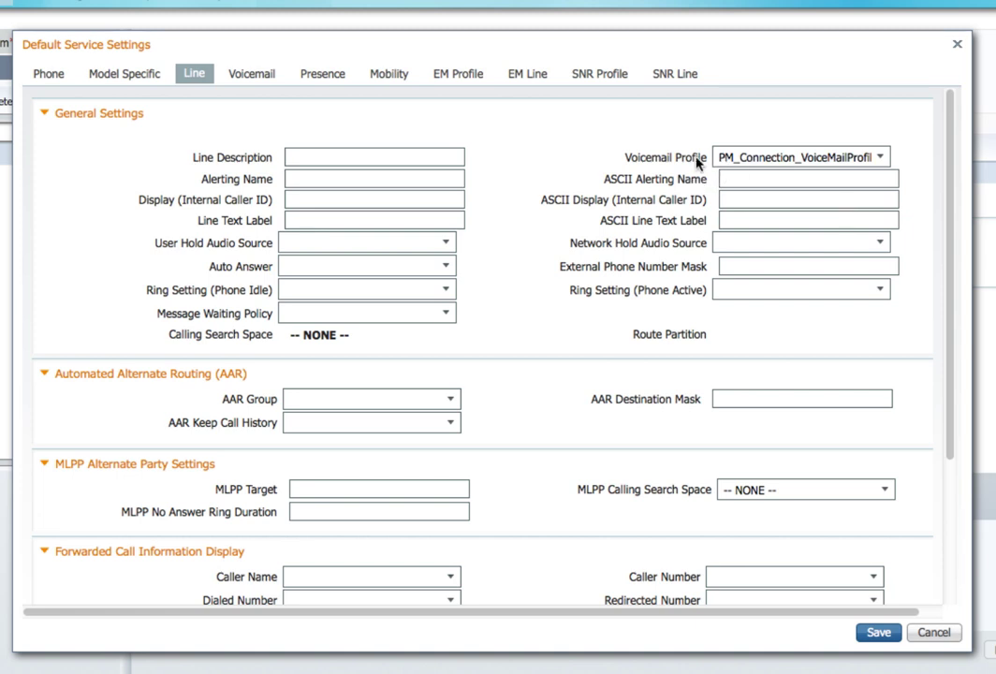
scroll(618, 335, "down", 3)
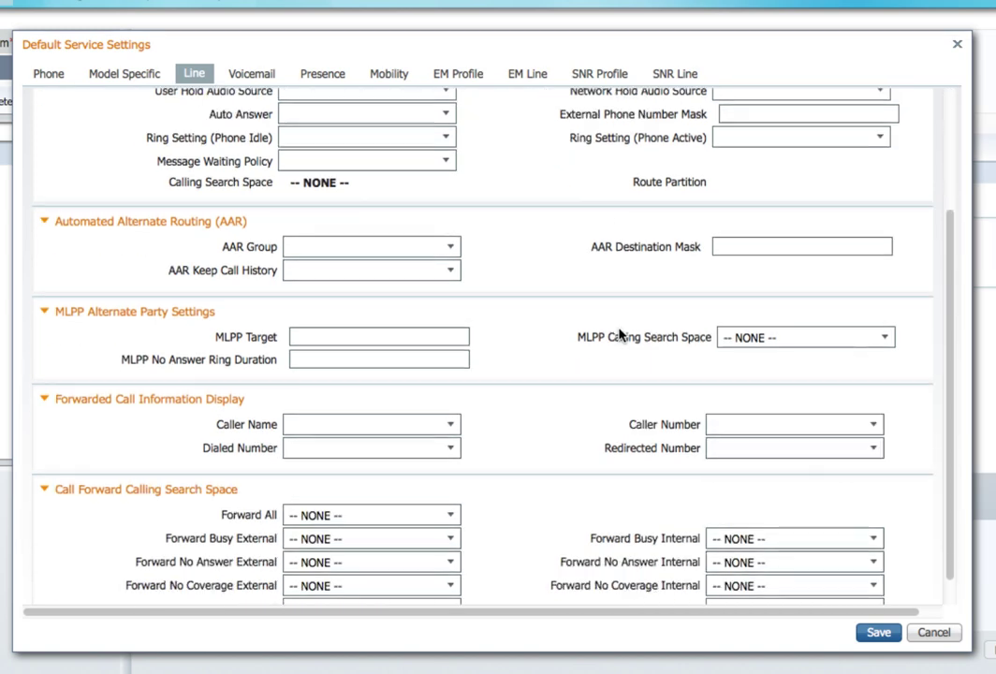
left_click(878, 634)
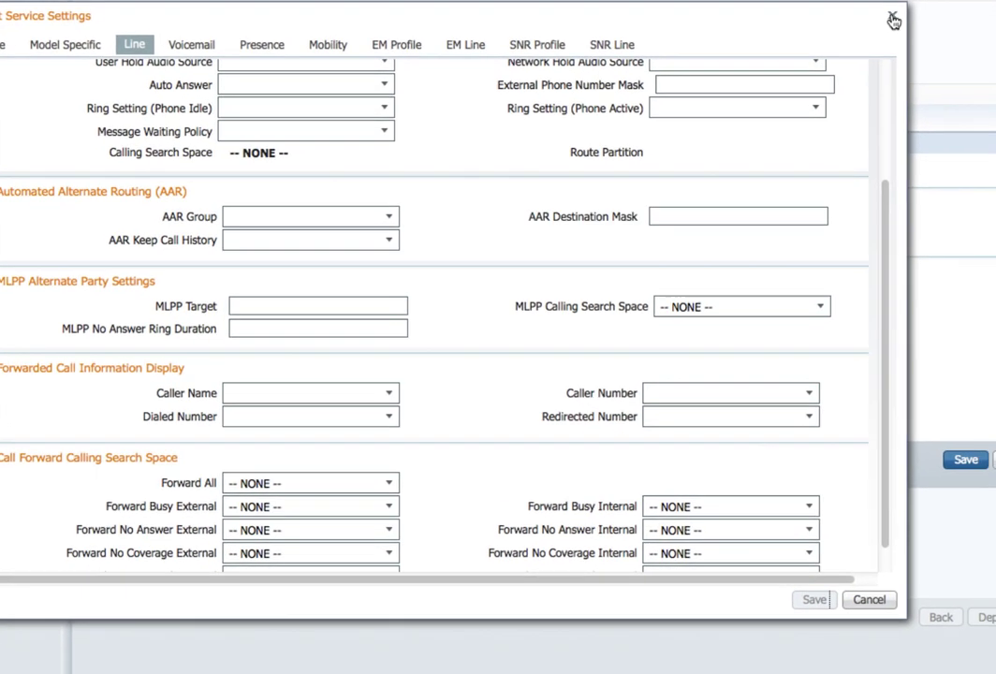
Step: Close Default Service Settings, save the Standard usage profile, and choose to deploy Site1
left_click(892, 20)
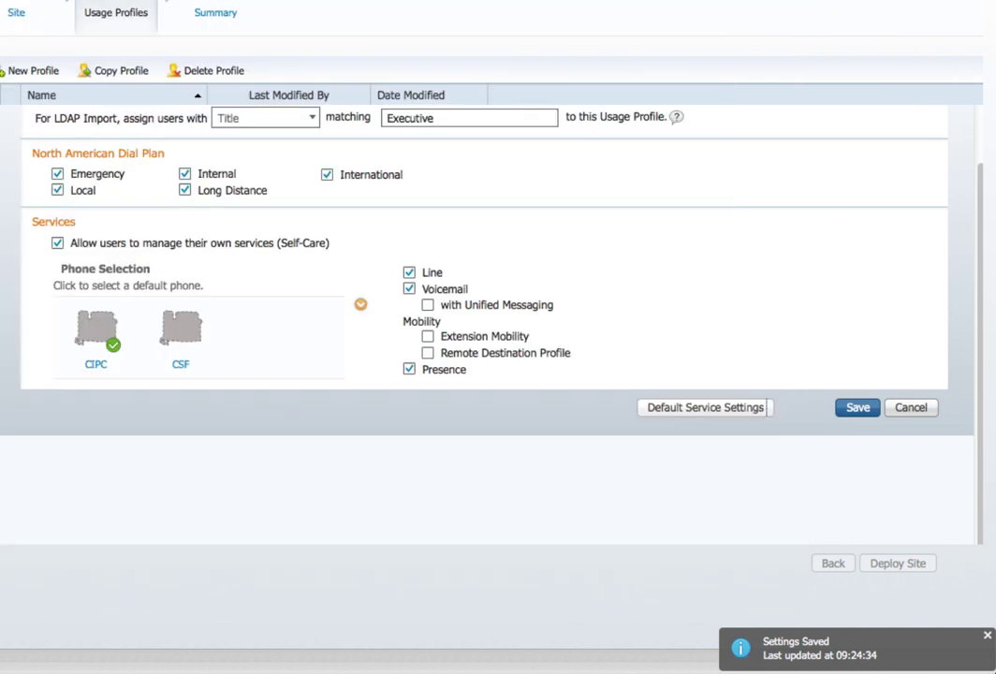
left_click(852, 410)
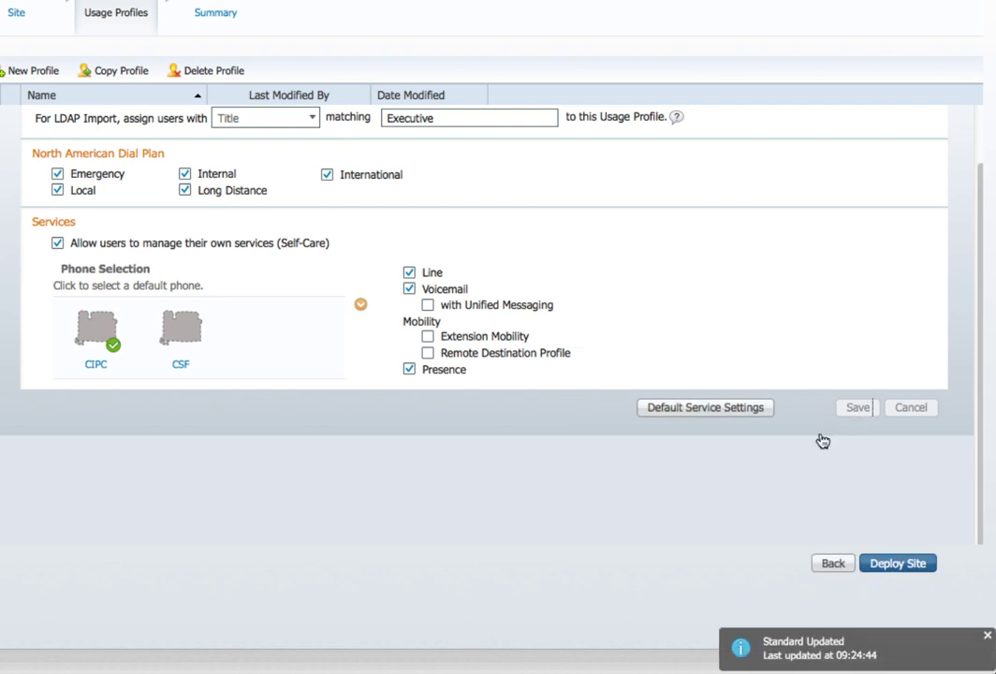
left_click(889, 562)
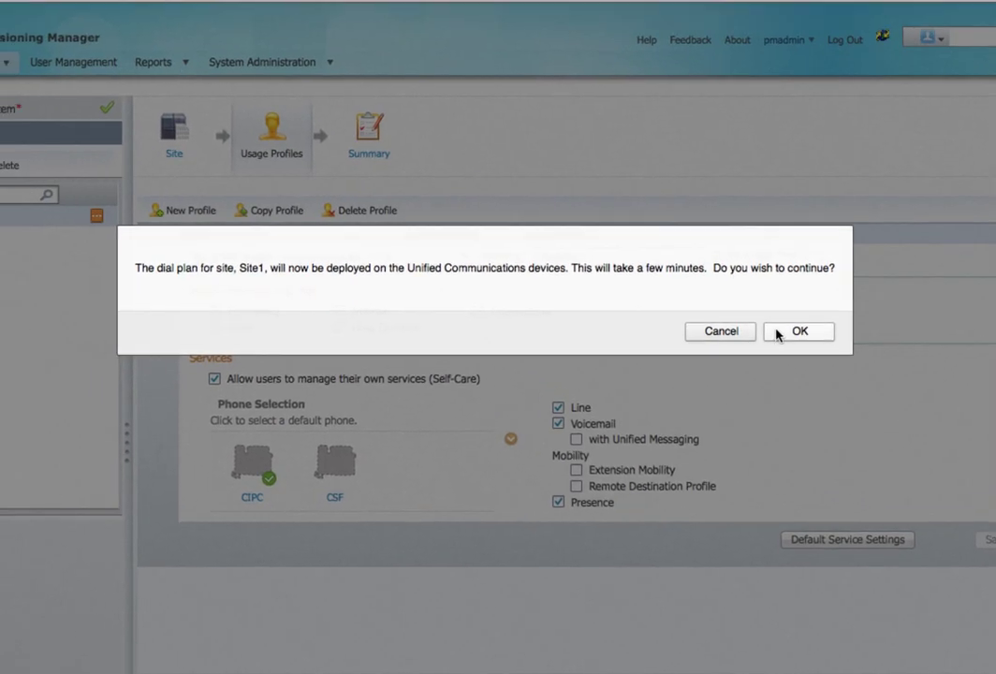
Step: Confirm deploying the dial plan to Site1 and let deployment finish
left_click(776, 334)
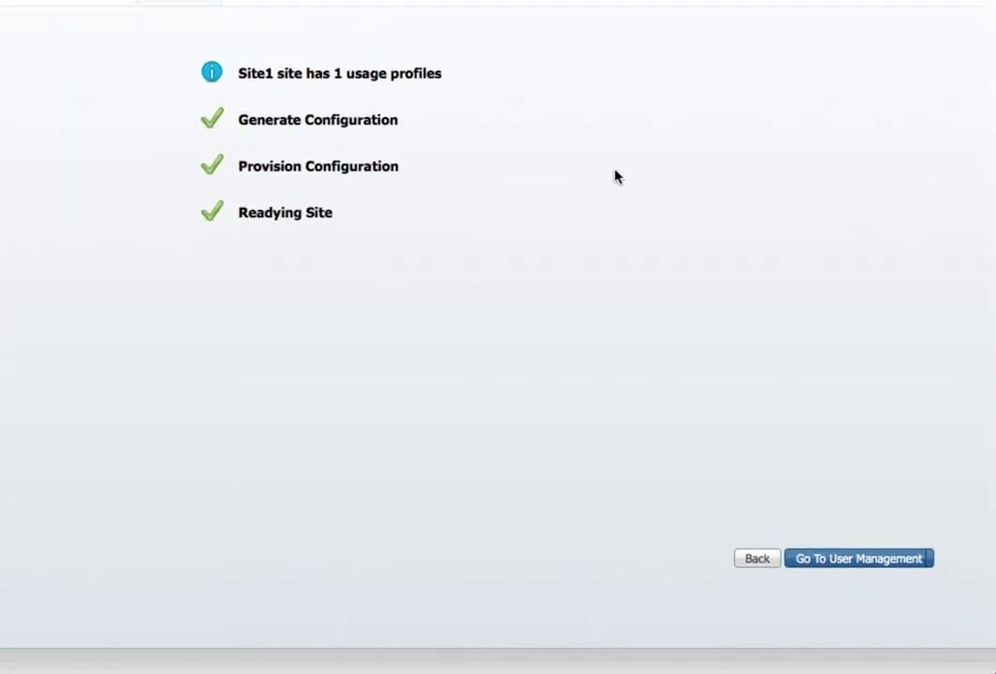
Step: Go to User Management and open the Add User options
left_click(821, 560)
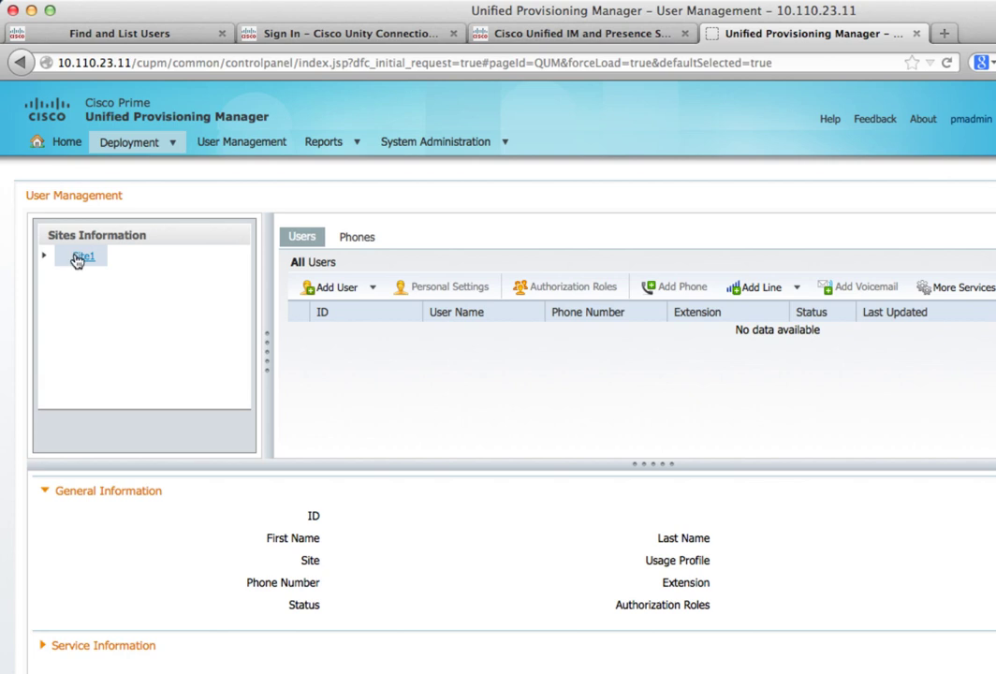
left_click(375, 290)
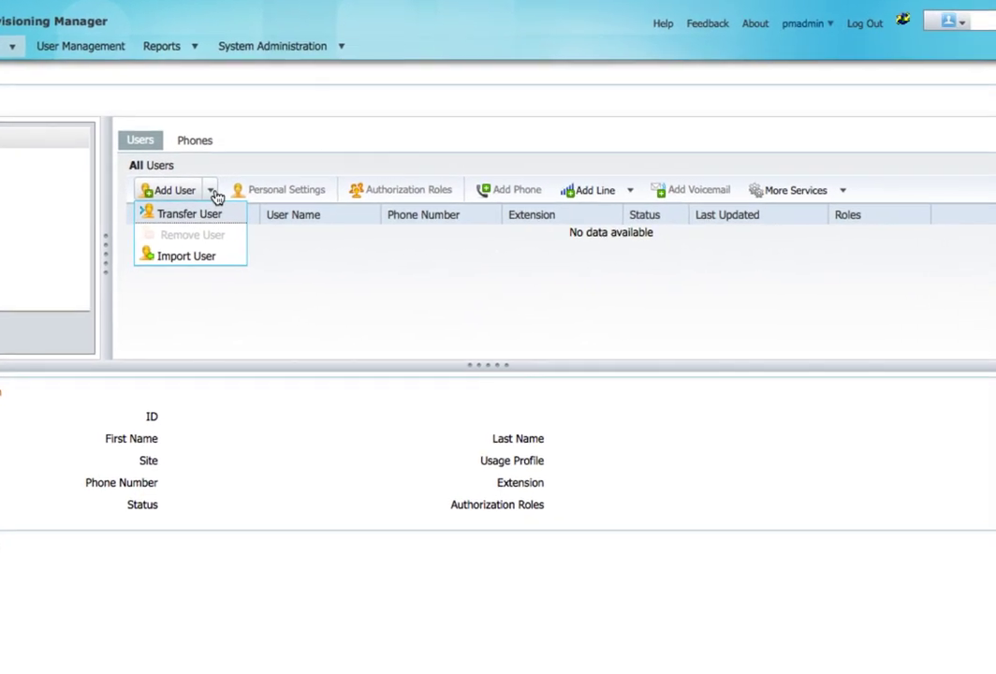
Step: Import users from LDAP into Site1
left_click(191, 256)
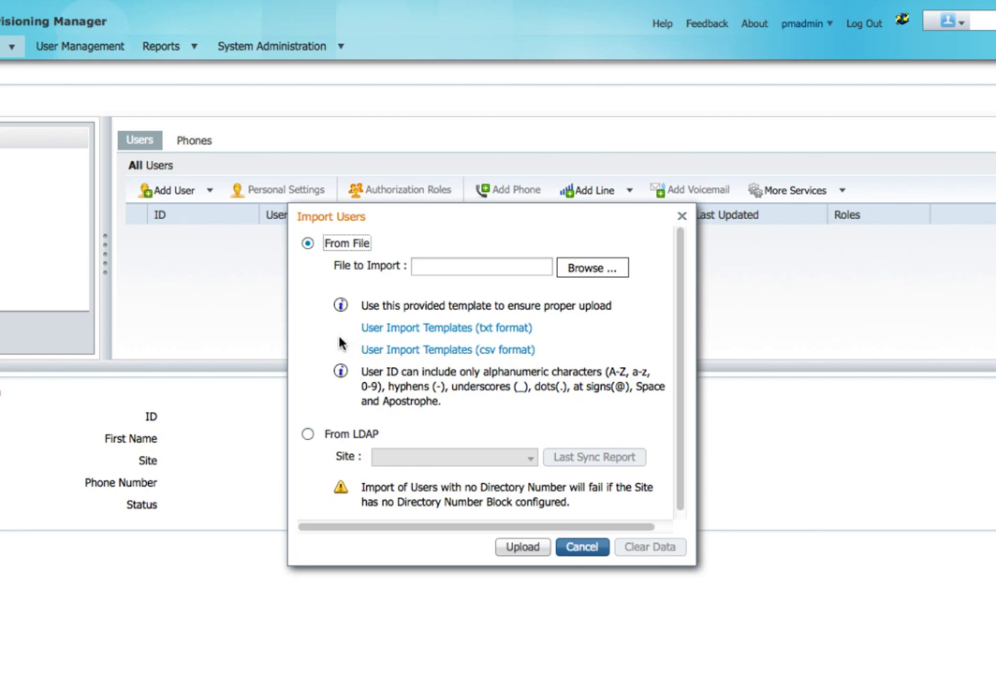
left_click(308, 435)
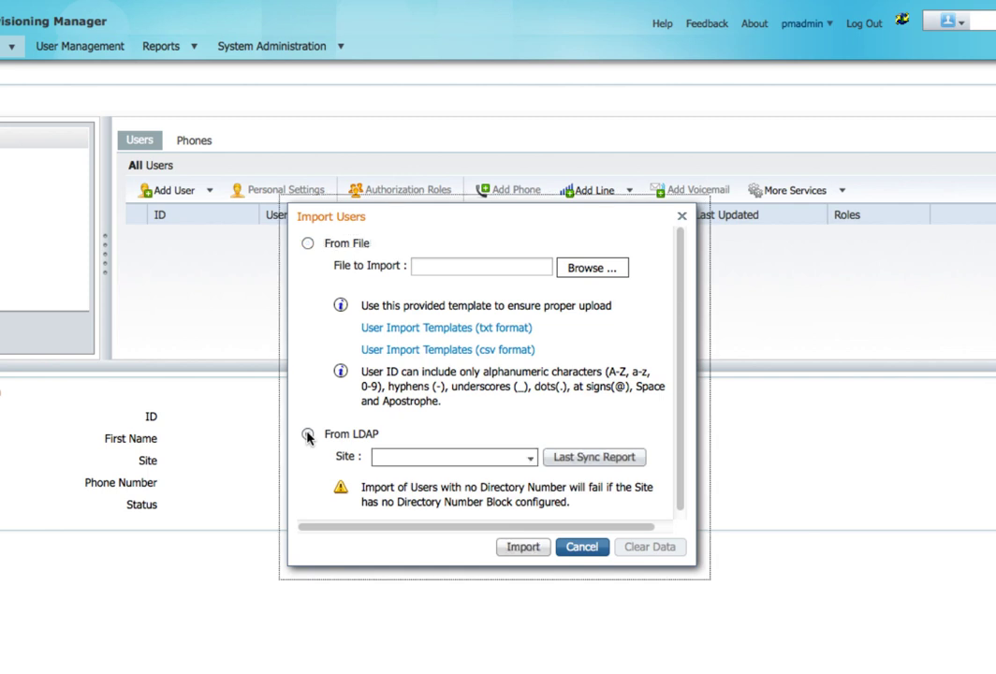
left_click(531, 461)
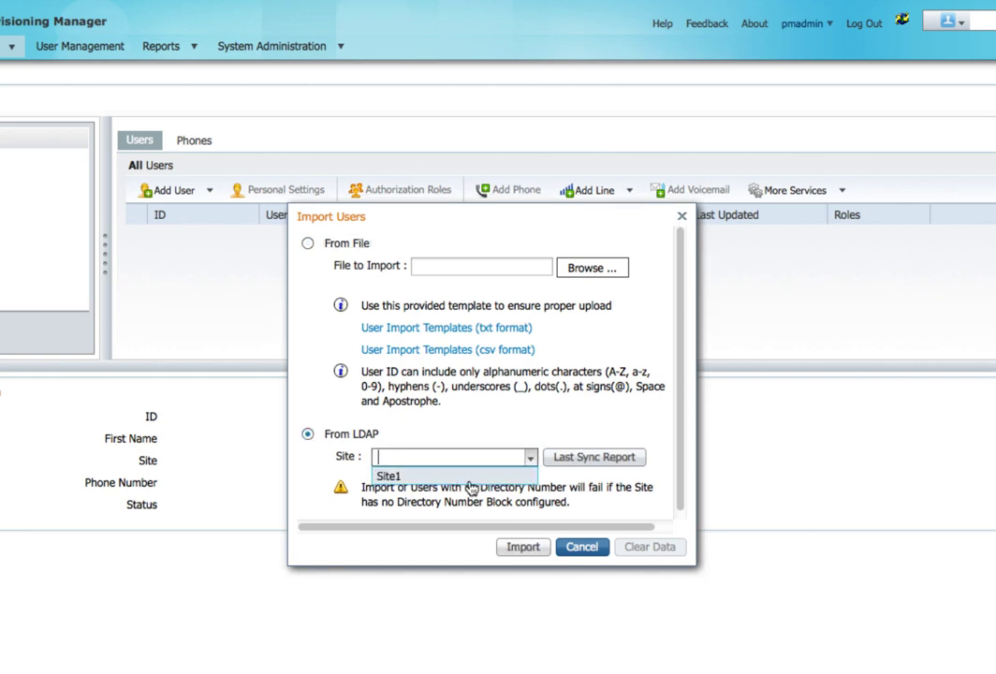
left_click(469, 478)
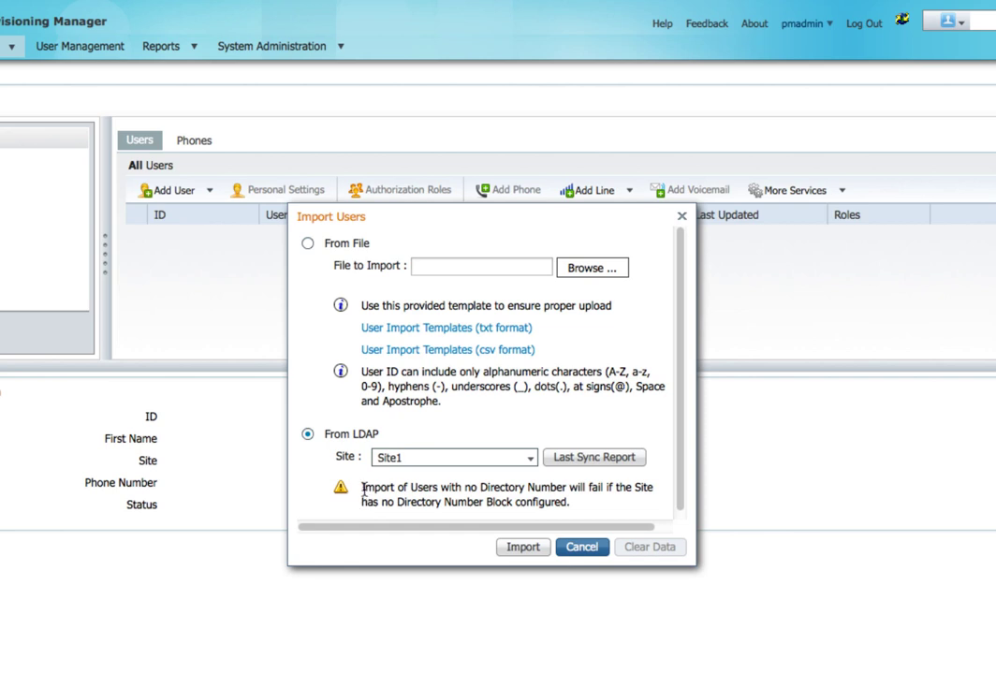
left_click_drag(361, 487, 571, 509)
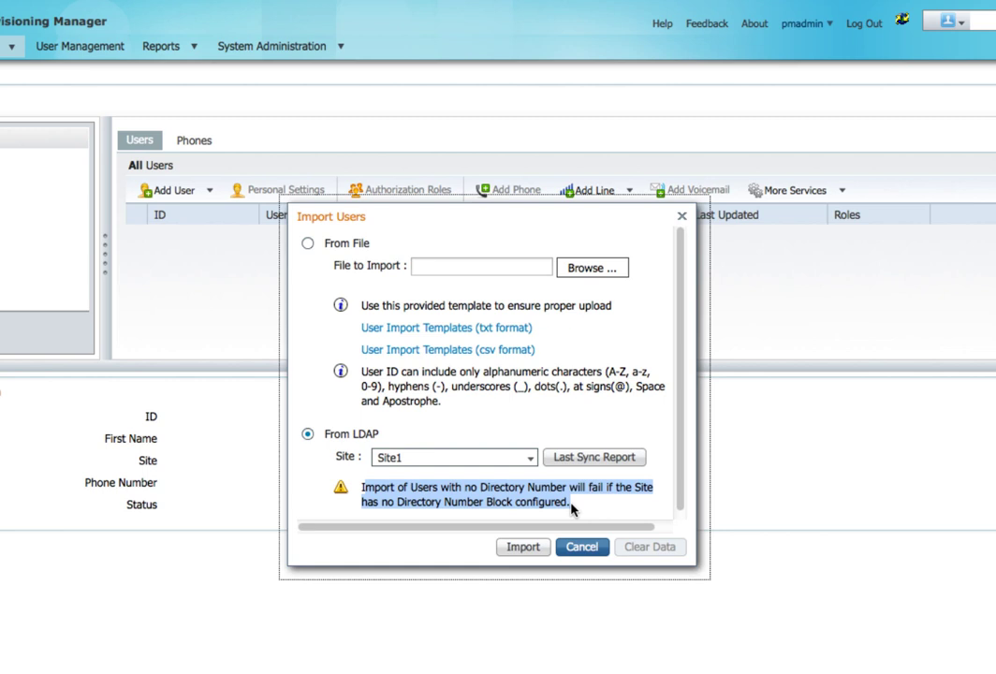
left_click(523, 549)
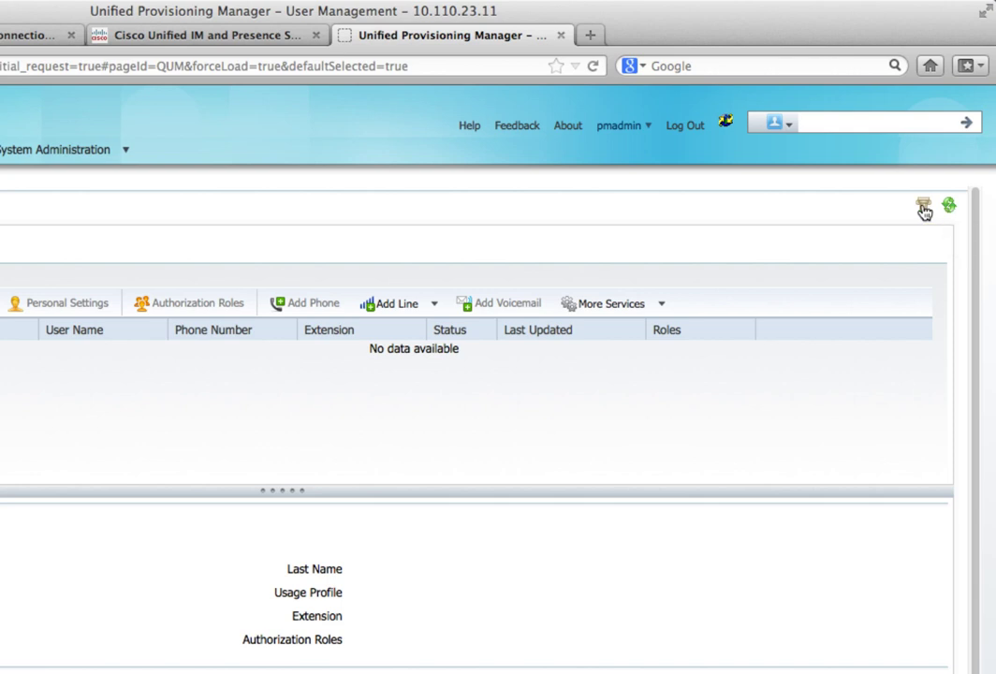
left_click(924, 208)
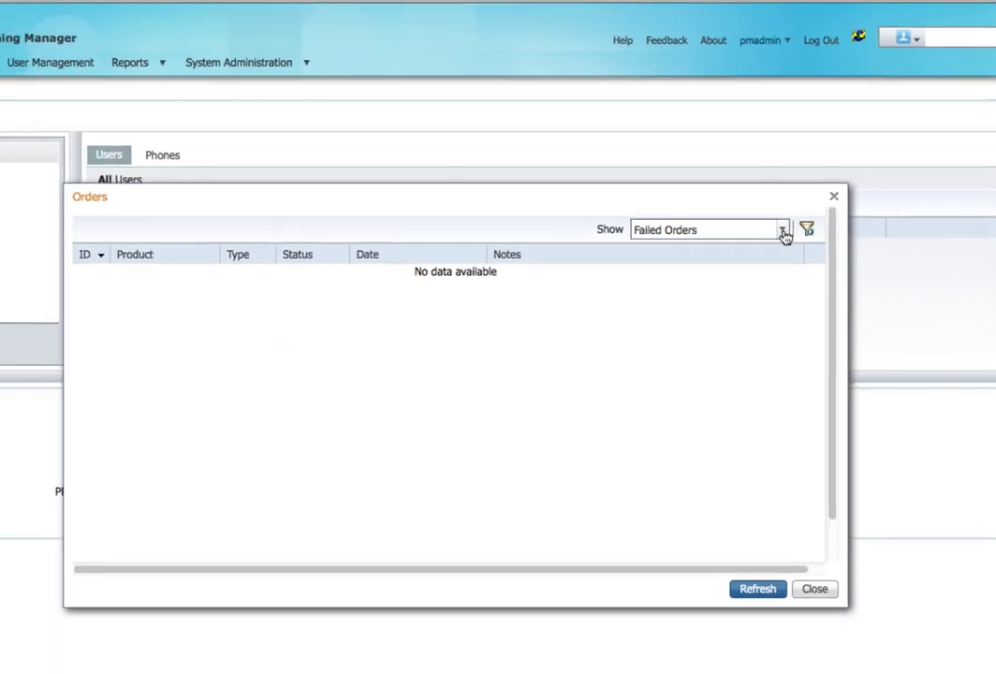
left_click(642, 330)
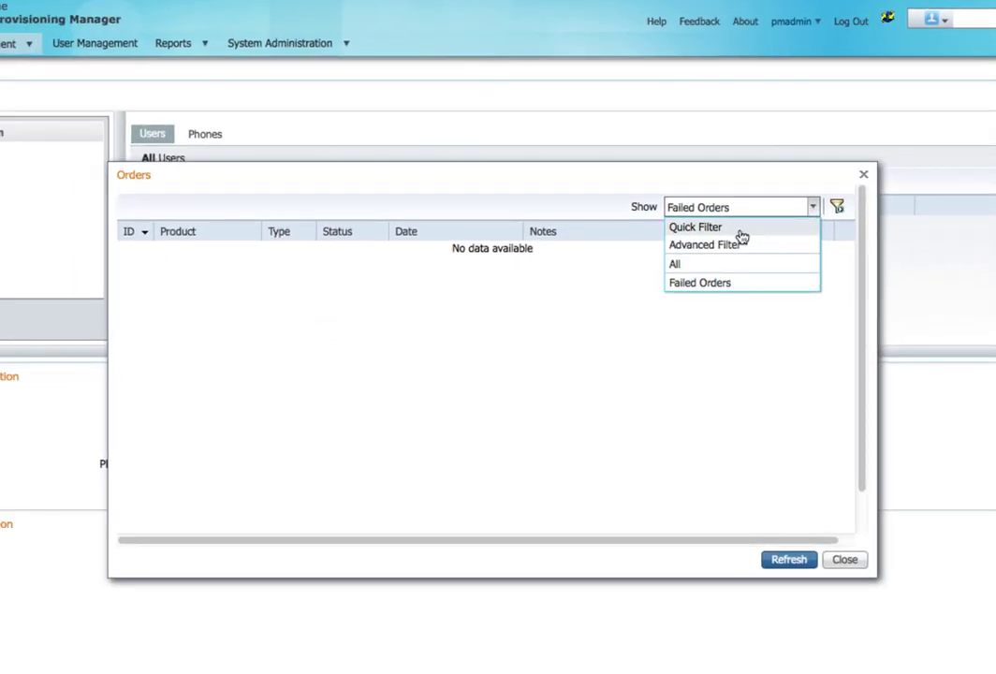
left_click(705, 264)
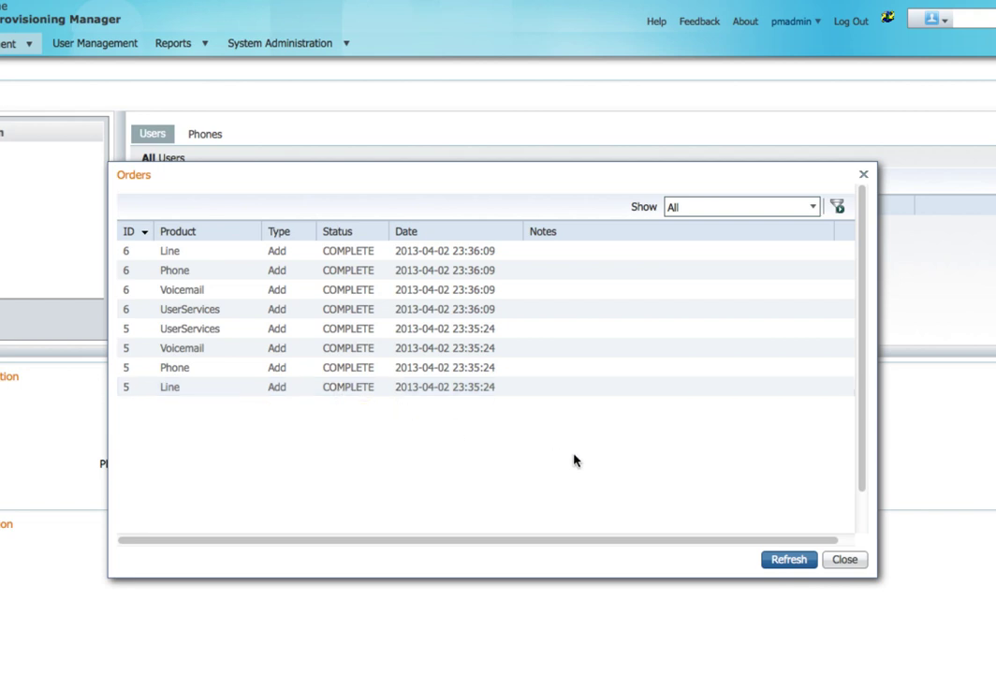
left_click(842, 560)
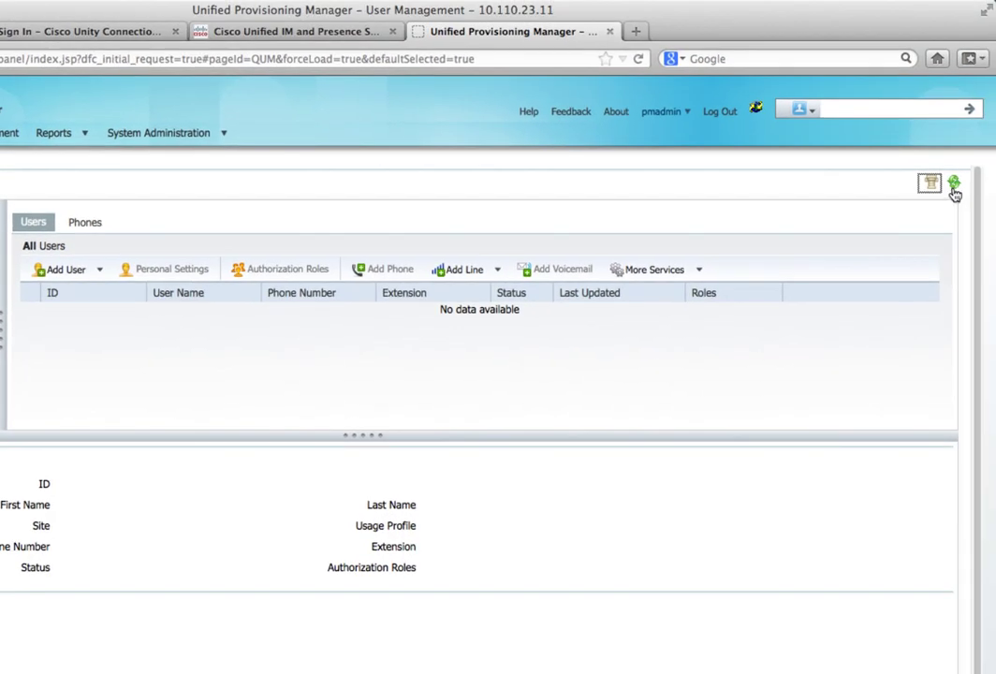
Step: Refresh the user list to show imported users 2001 and 2002, then select user1
left_click(954, 186)
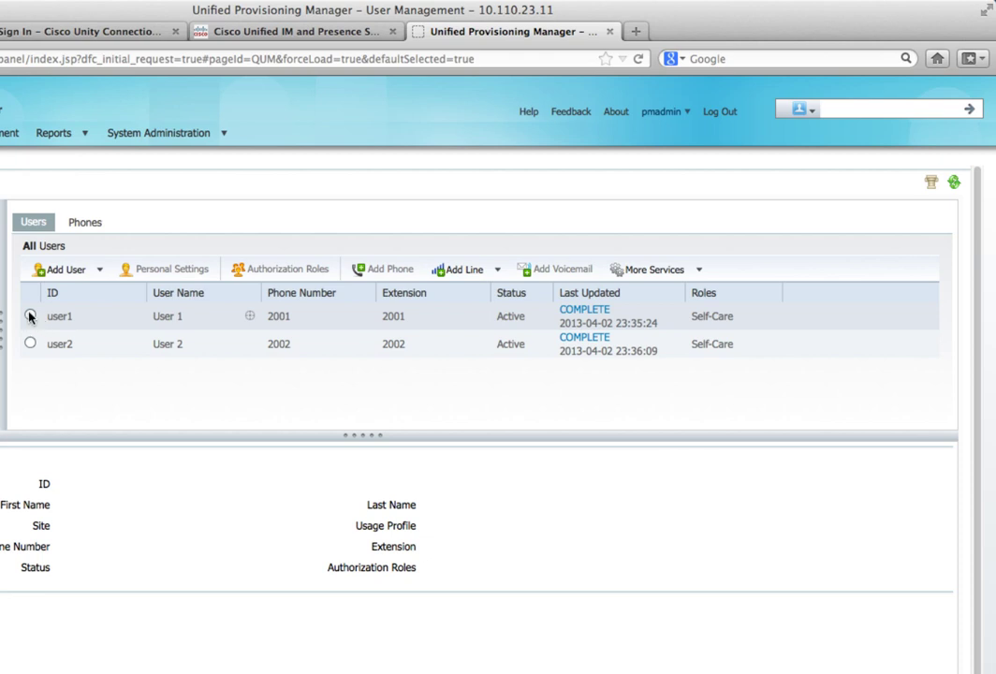
left_click(30, 316)
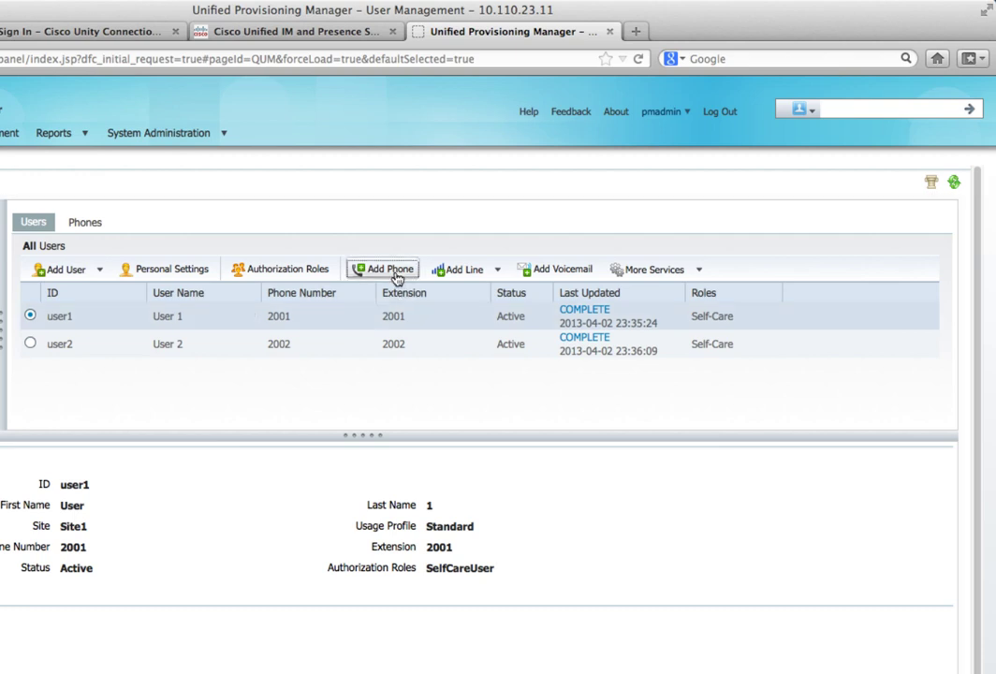
Step: Add a Client Services Framework phone 'user1jabber' with the Standard Client Services Framework template for user1
left_click(397, 273)
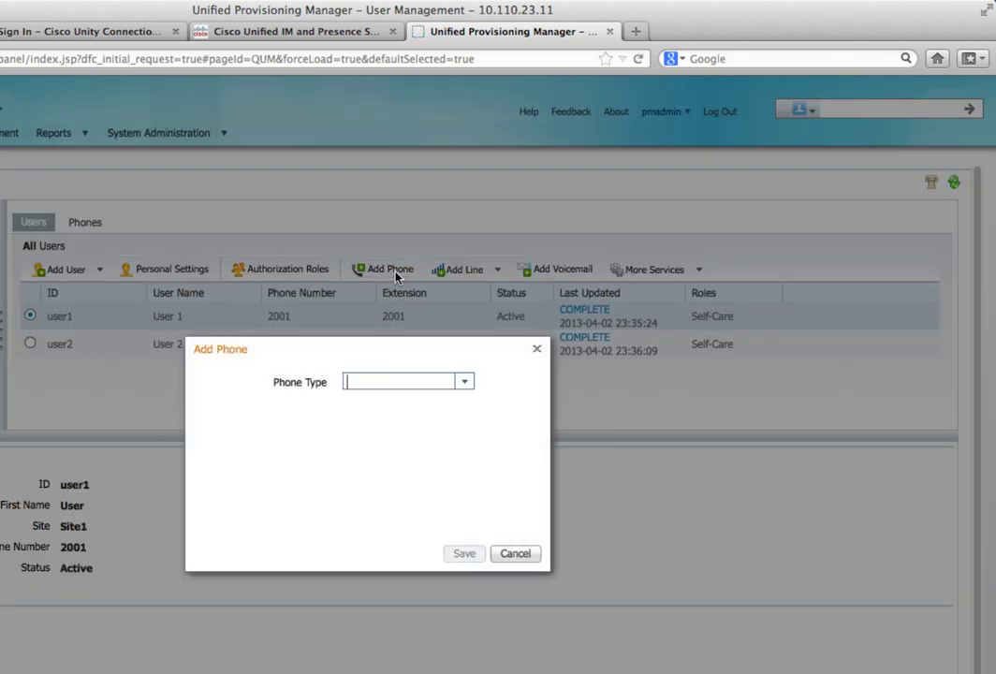
left_click(464, 384)
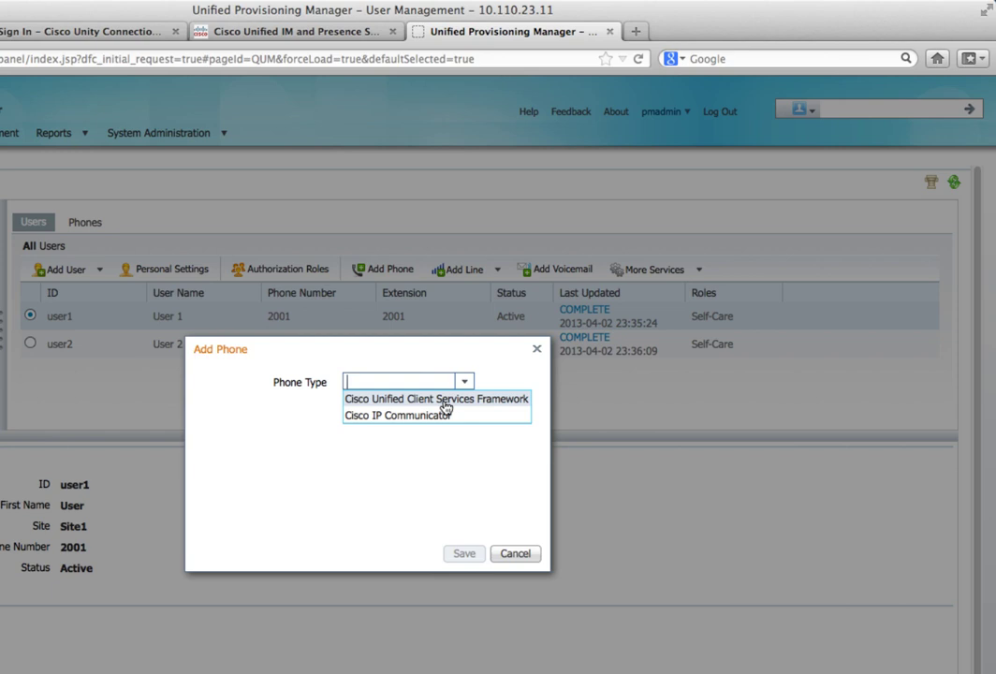
left_click(444, 407)
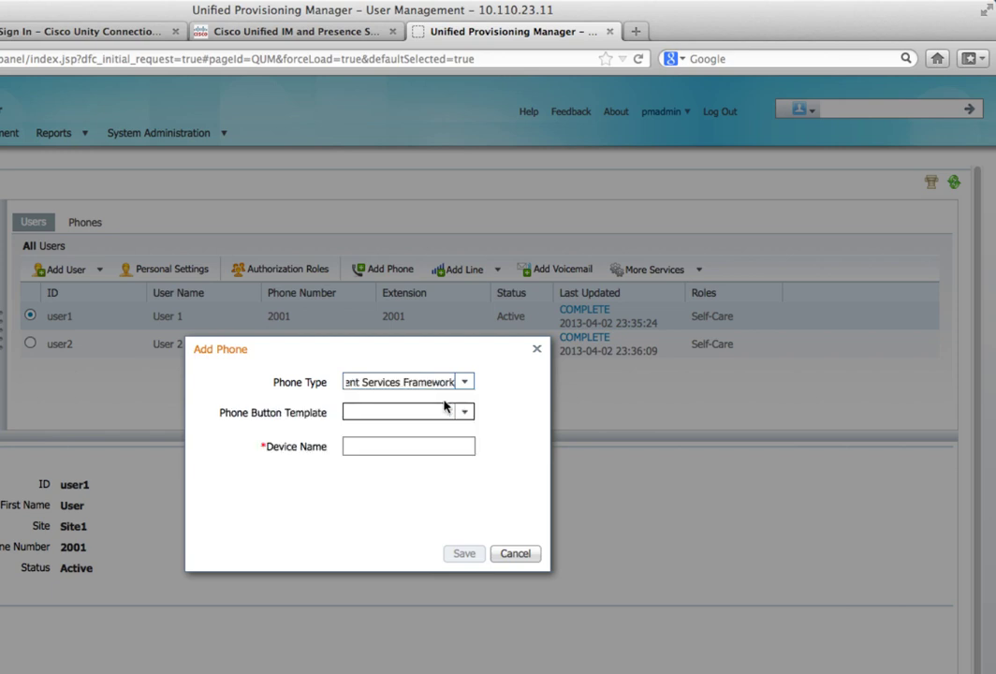
left_click(465, 413)
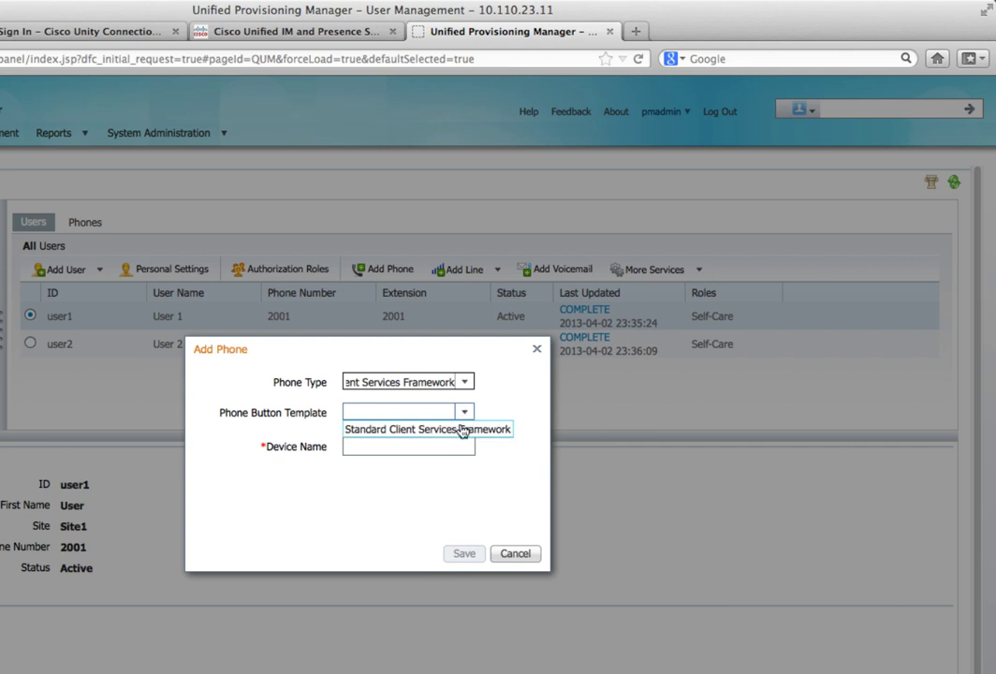
left_click(462, 431)
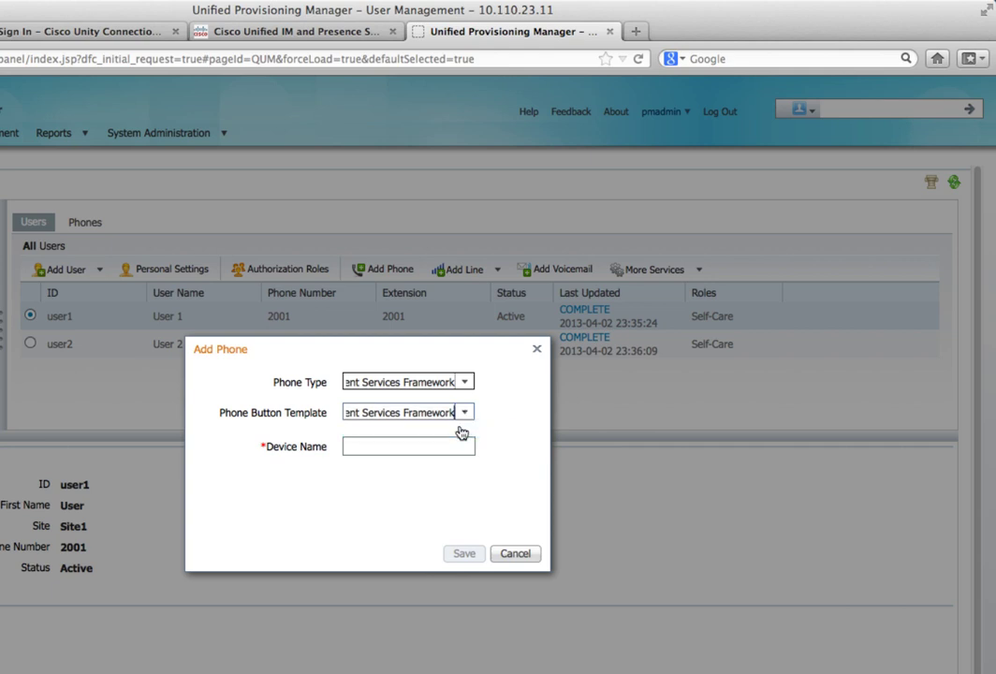
left_click(406, 444)
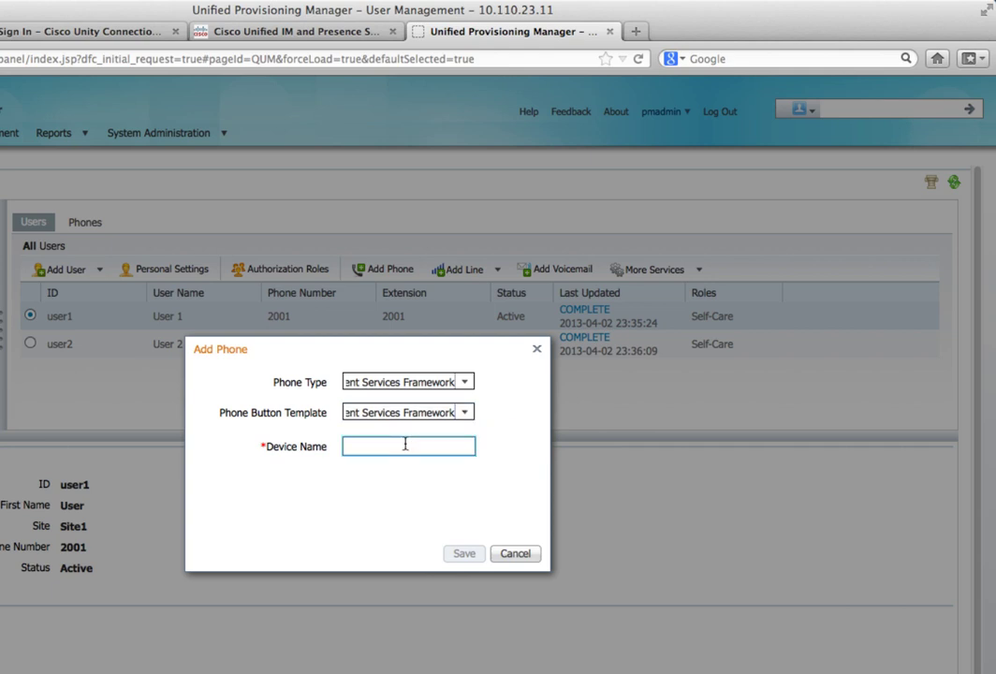
type("user1jabber")
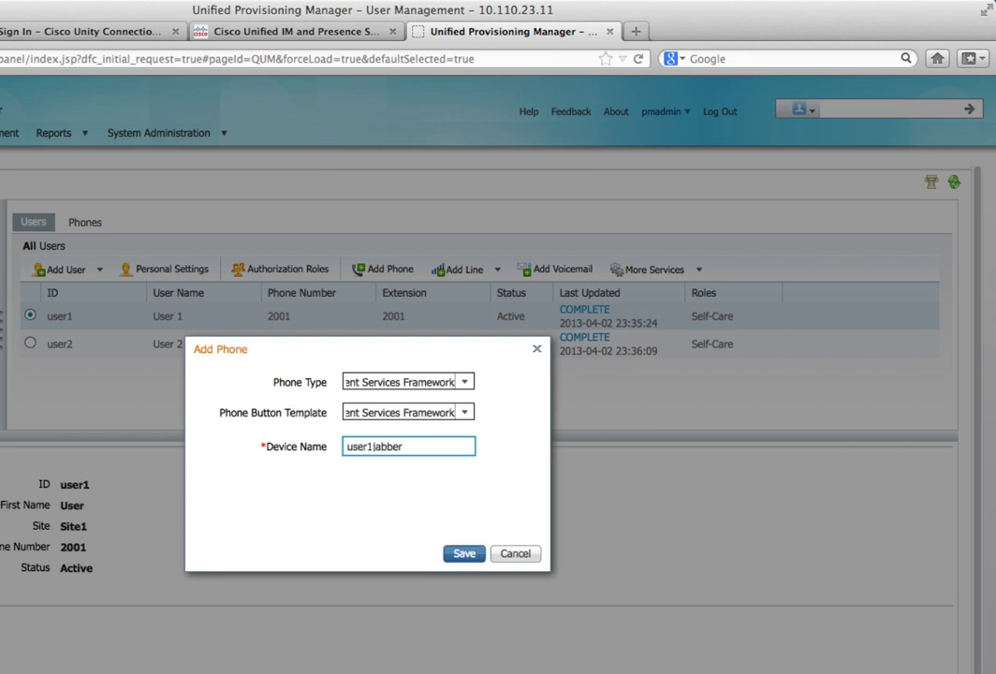
left_click(466, 554)
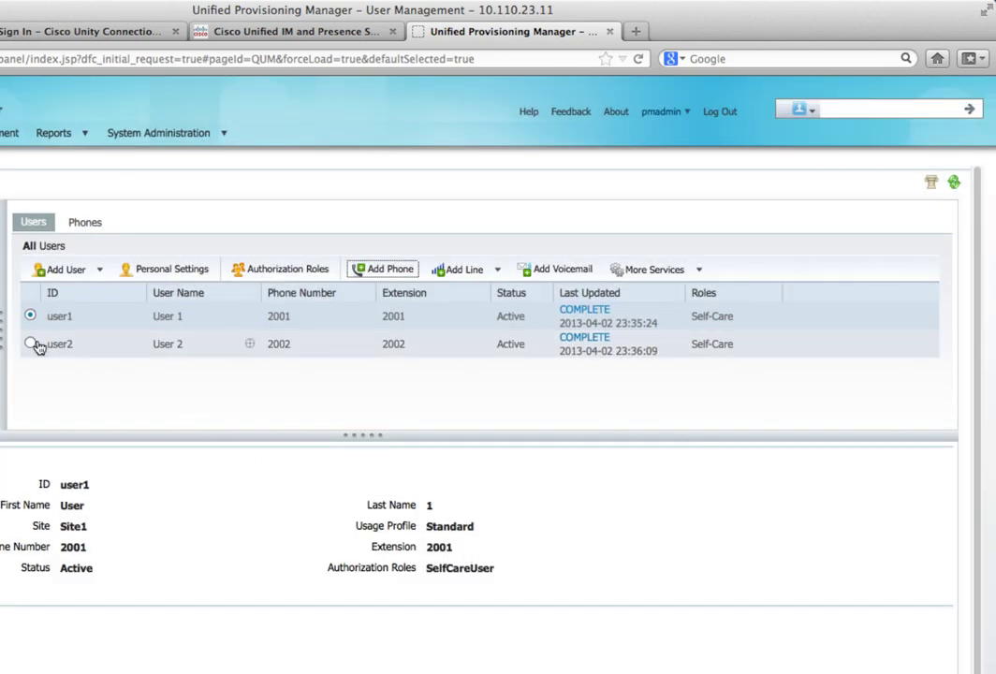
Step: Give user2 a Client Services Framework phone 'user2jabber' using the Standard Client Services Framework template
left_click(29, 344)
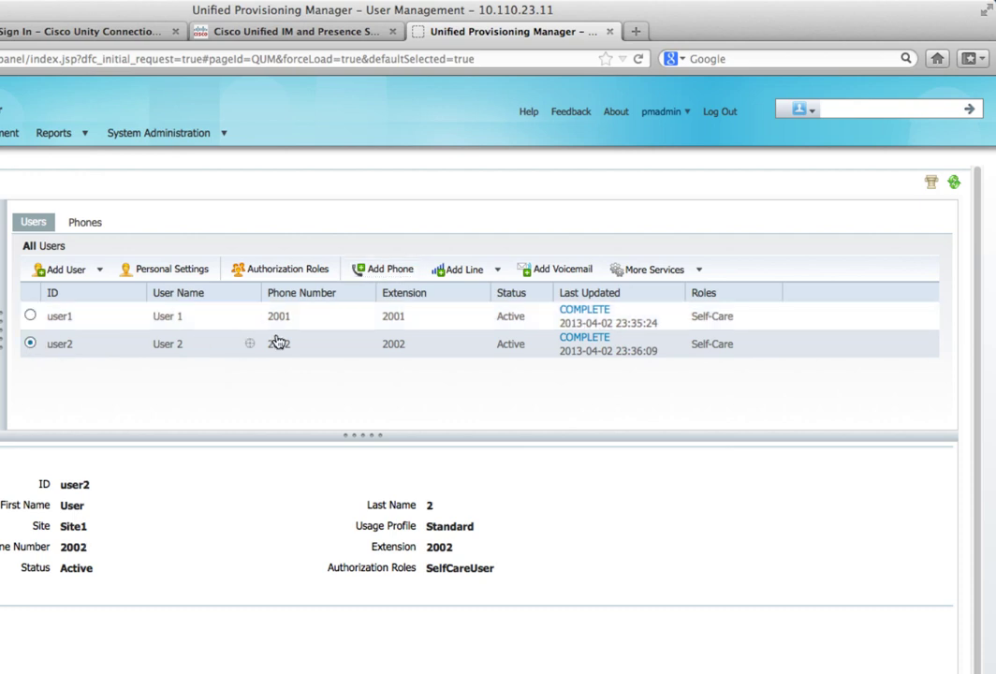
left_click(379, 272)
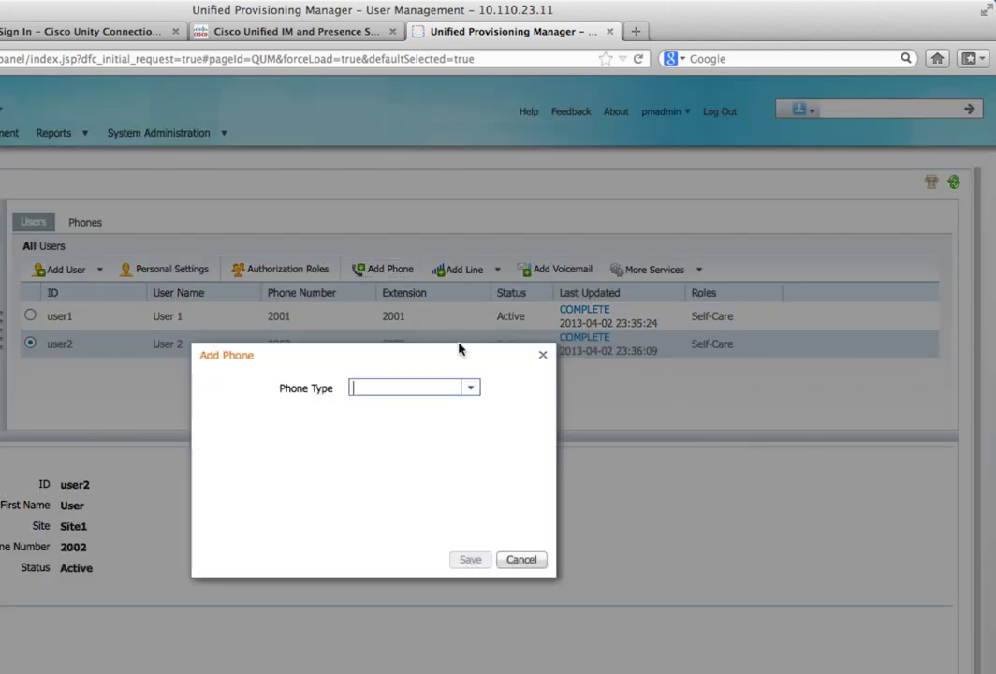
left_click(471, 389)
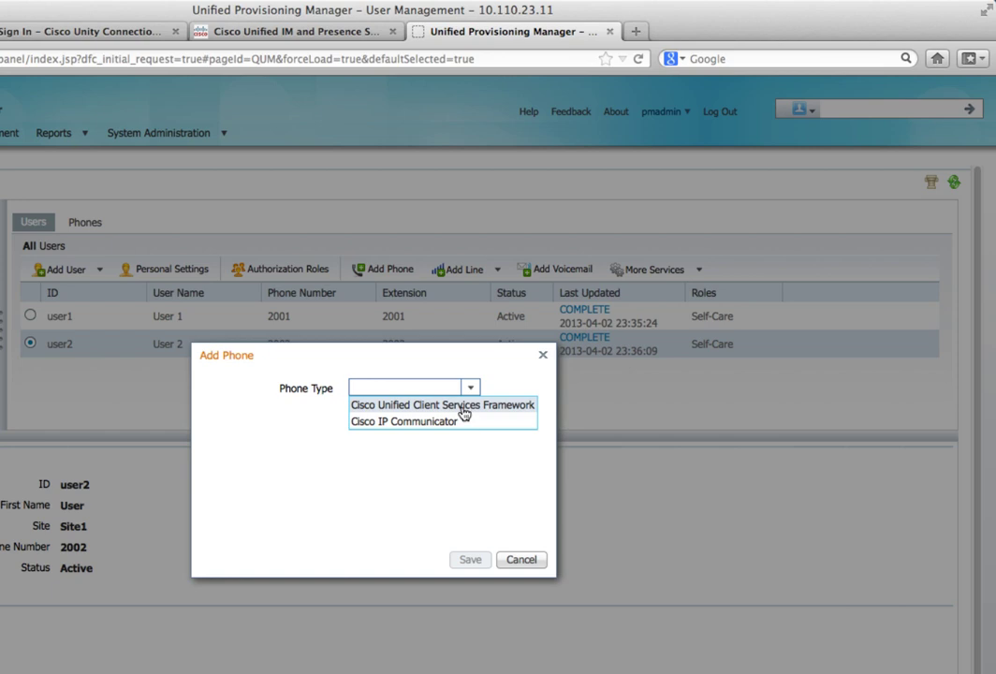
left_click(463, 408)
left_click(468, 418)
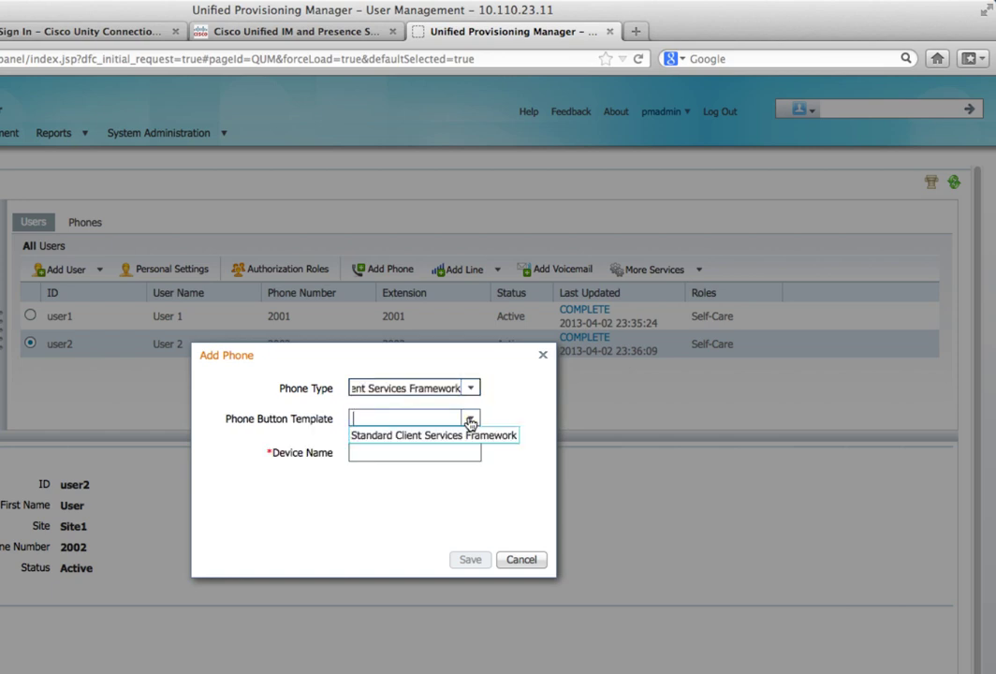
left_click(451, 436)
left_click(406, 451)
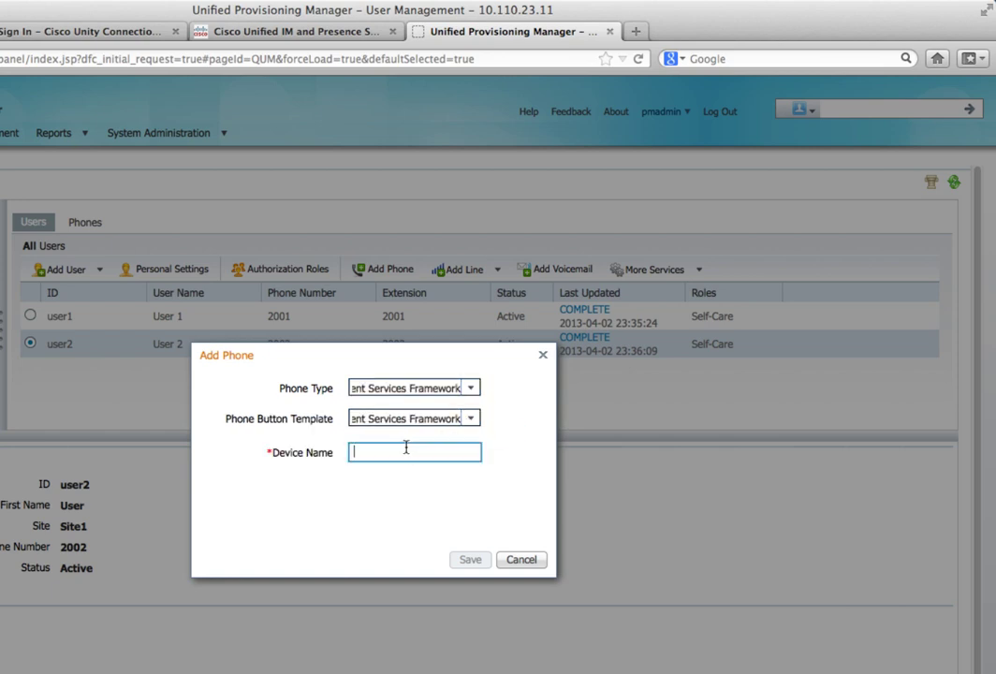
type("user2jabber")
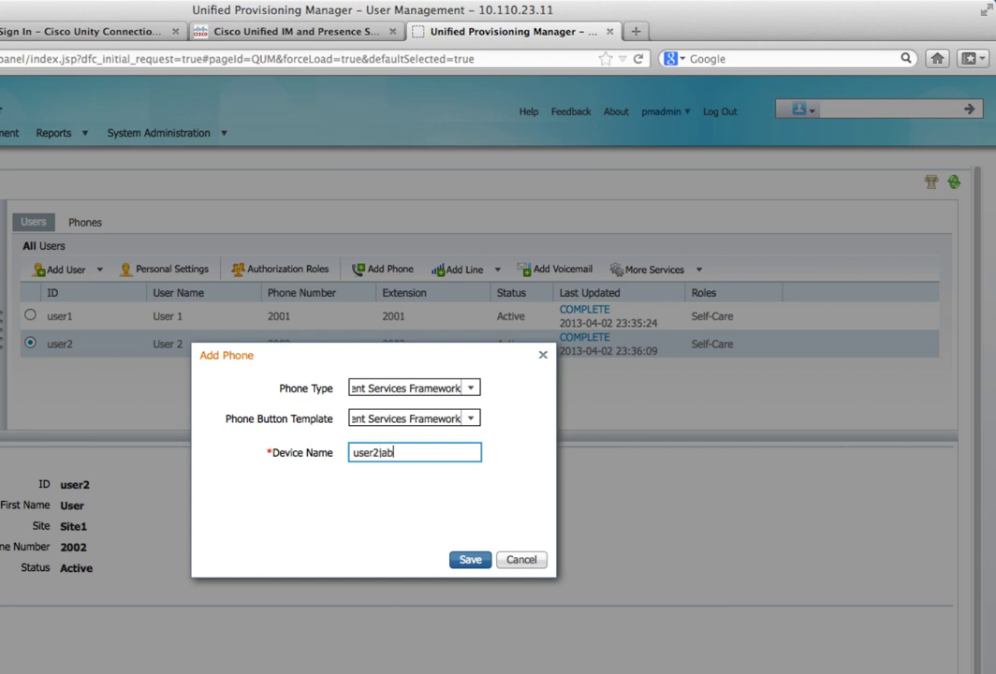
left_click(463, 560)
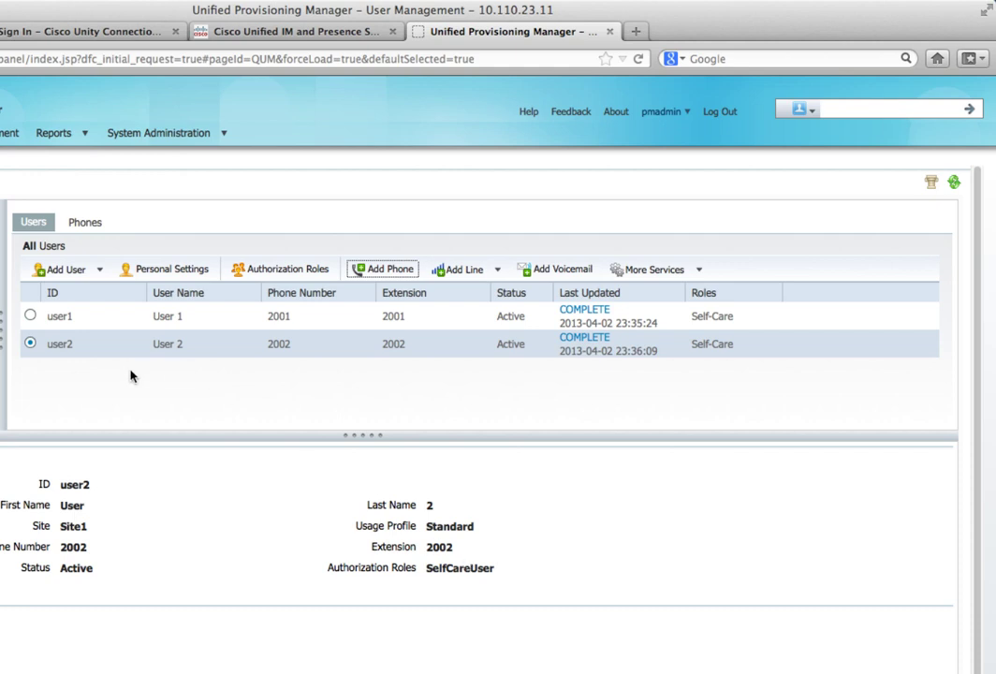
left_click(30, 316)
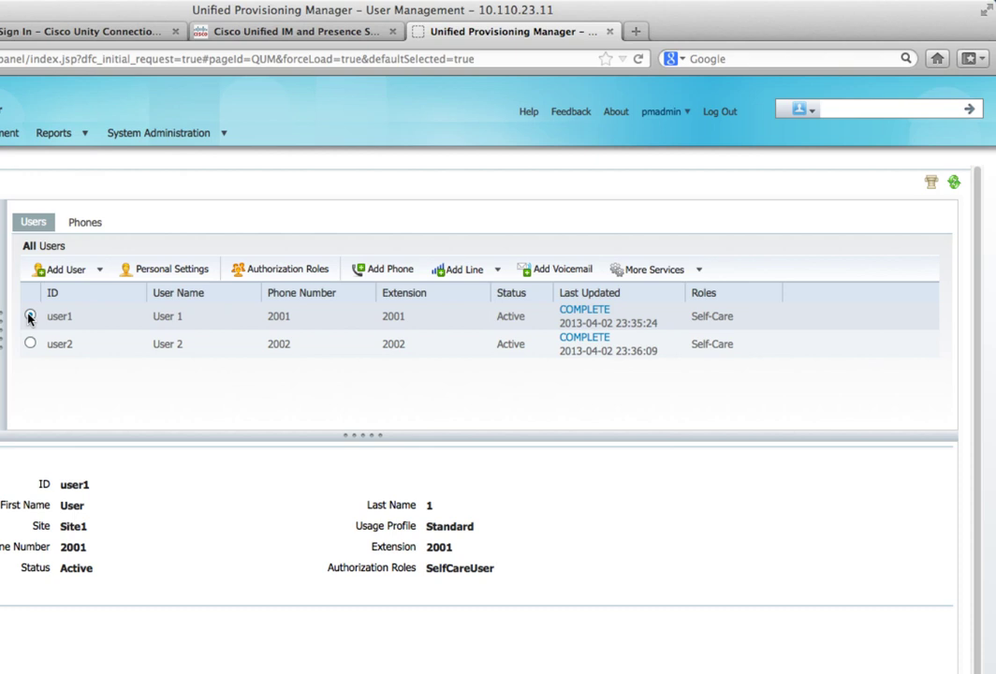
Step: Add directory number 2001 as a shared line on position 1 of user1jabber
left_click(498, 270)
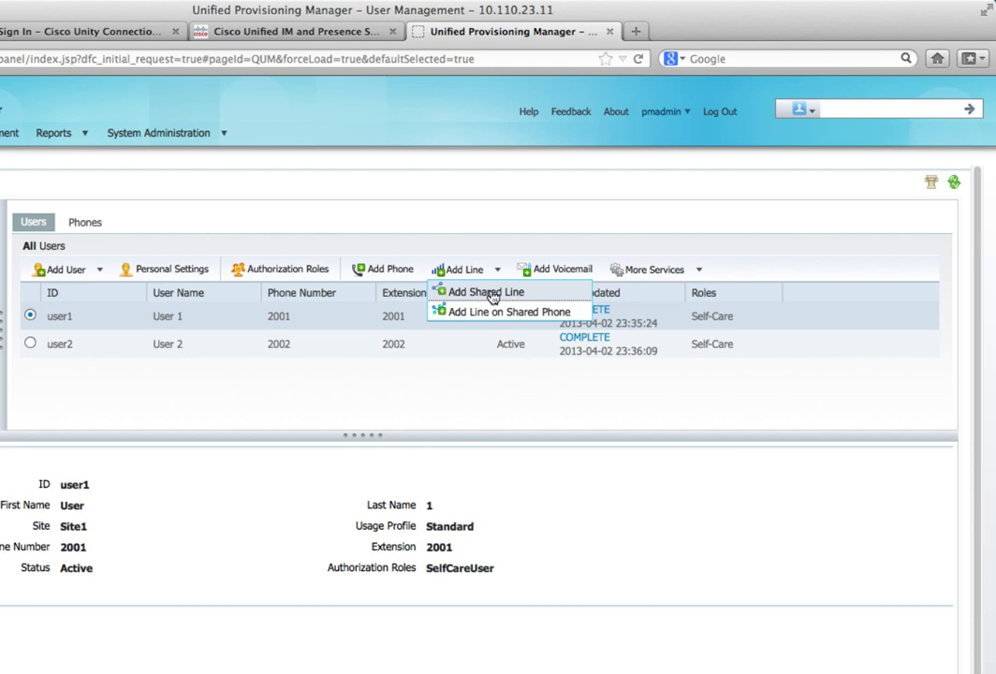
left_click(490, 293)
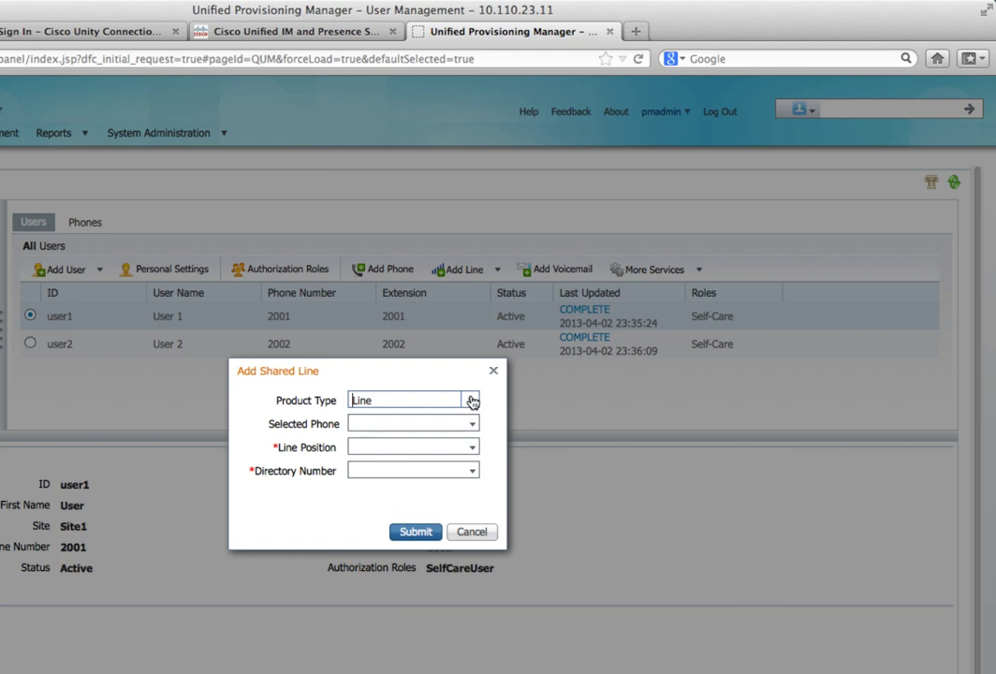
left_click(472, 426)
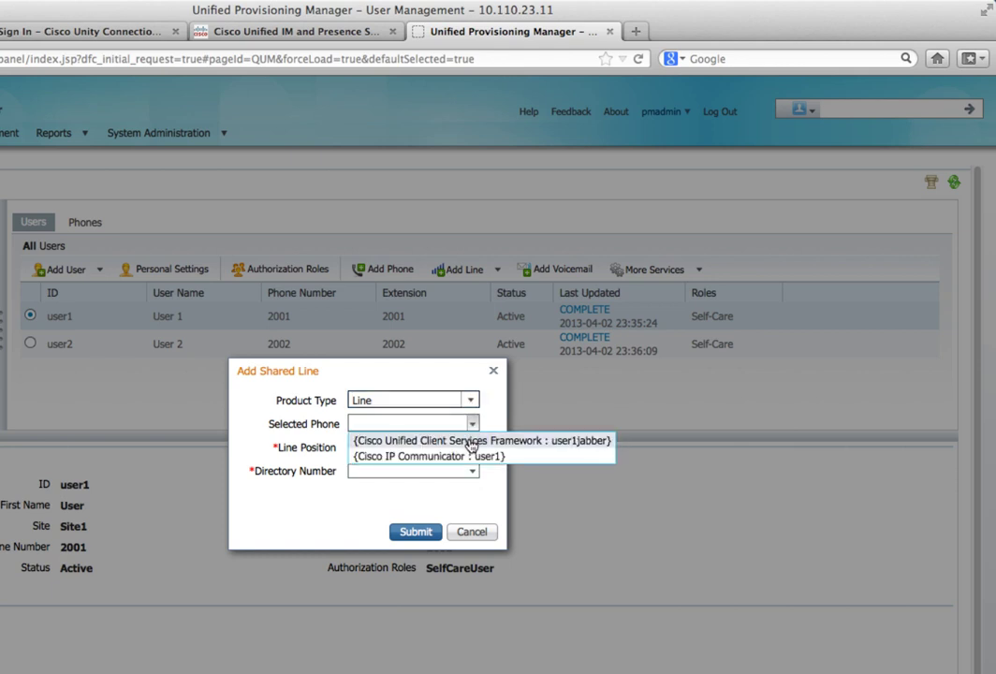
left_click(471, 443)
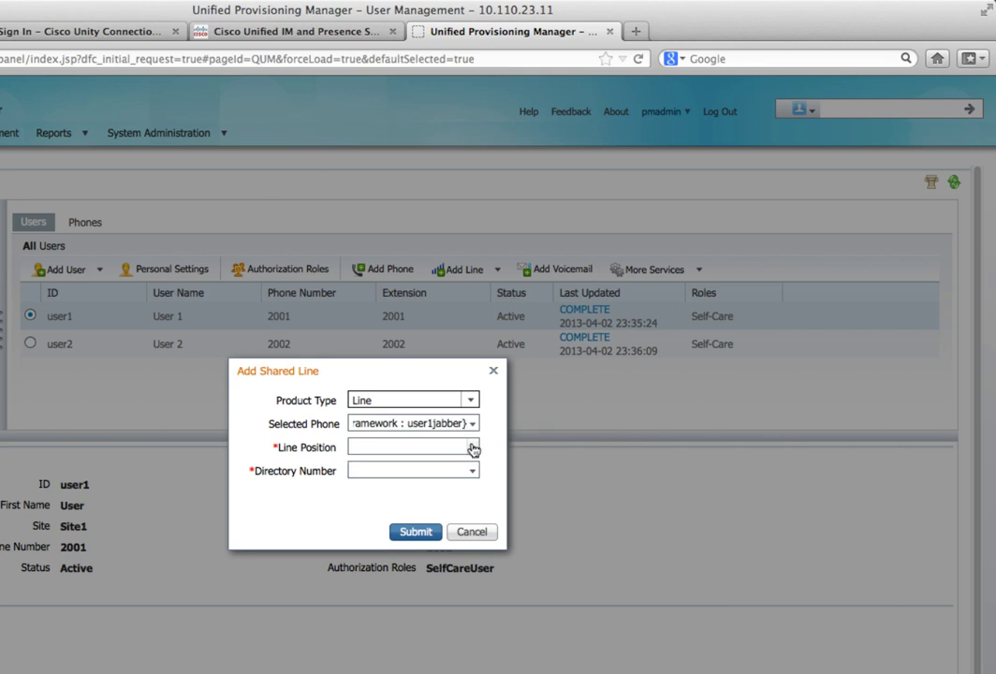
left_click(472, 449)
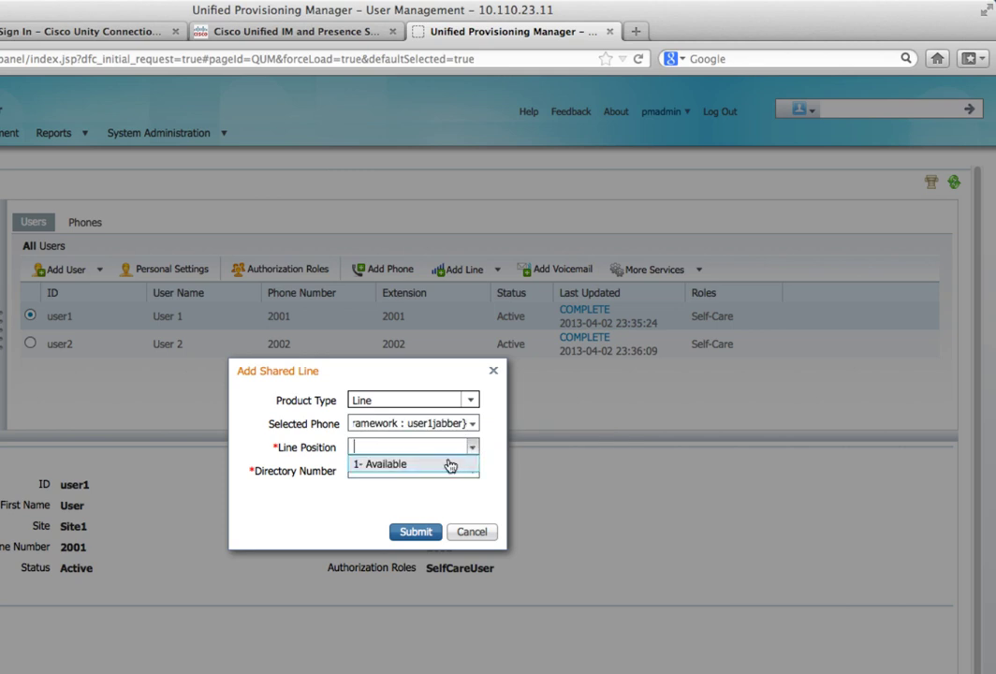
left_click(448, 465)
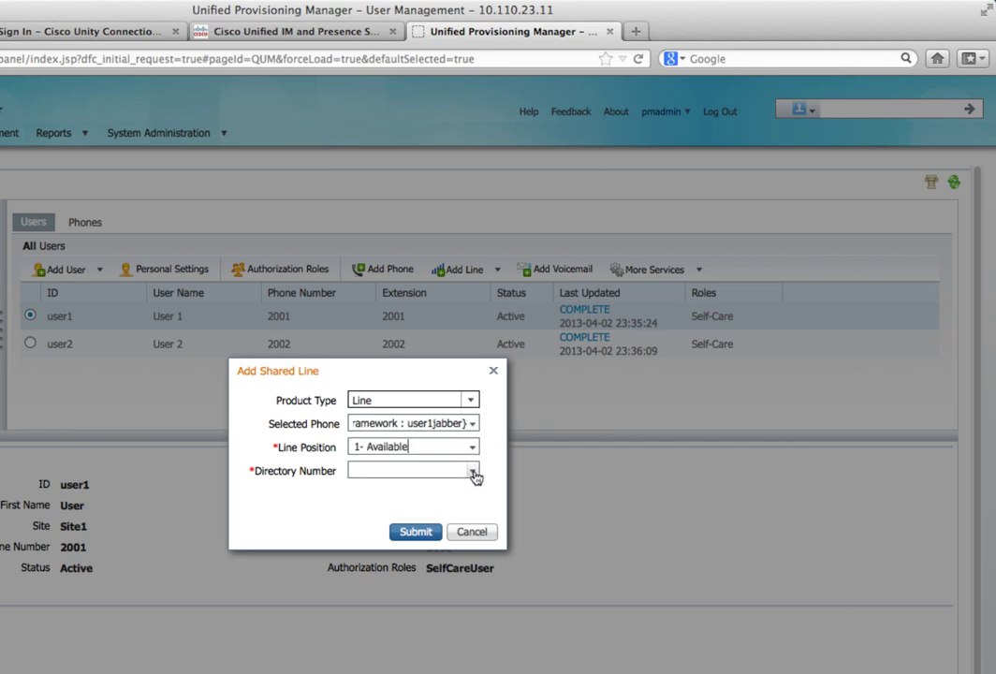
left_click(472, 472)
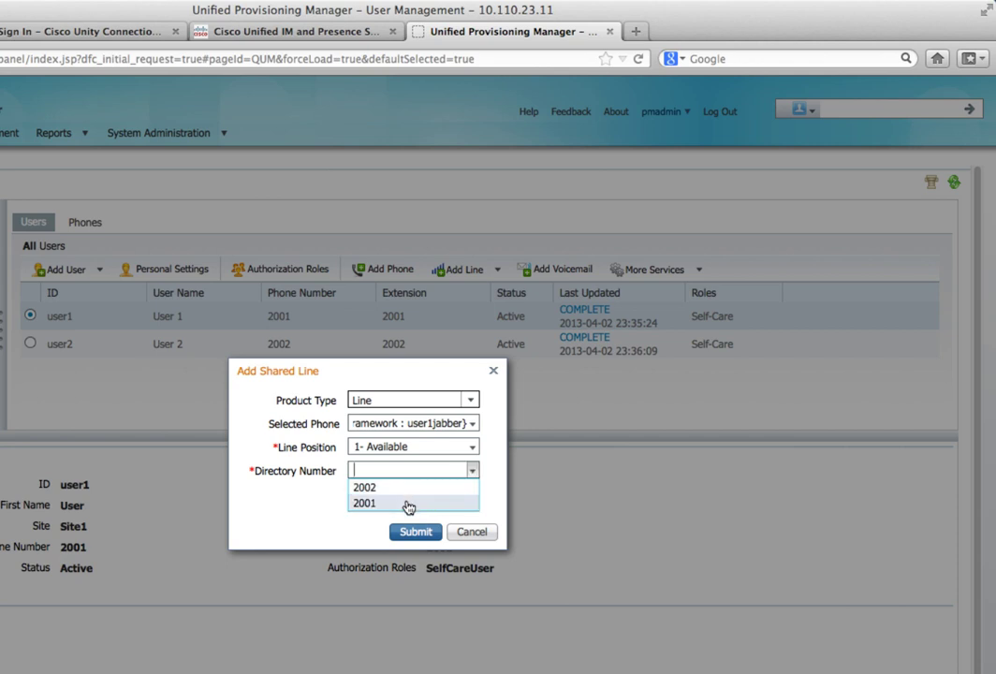
left_click(408, 505)
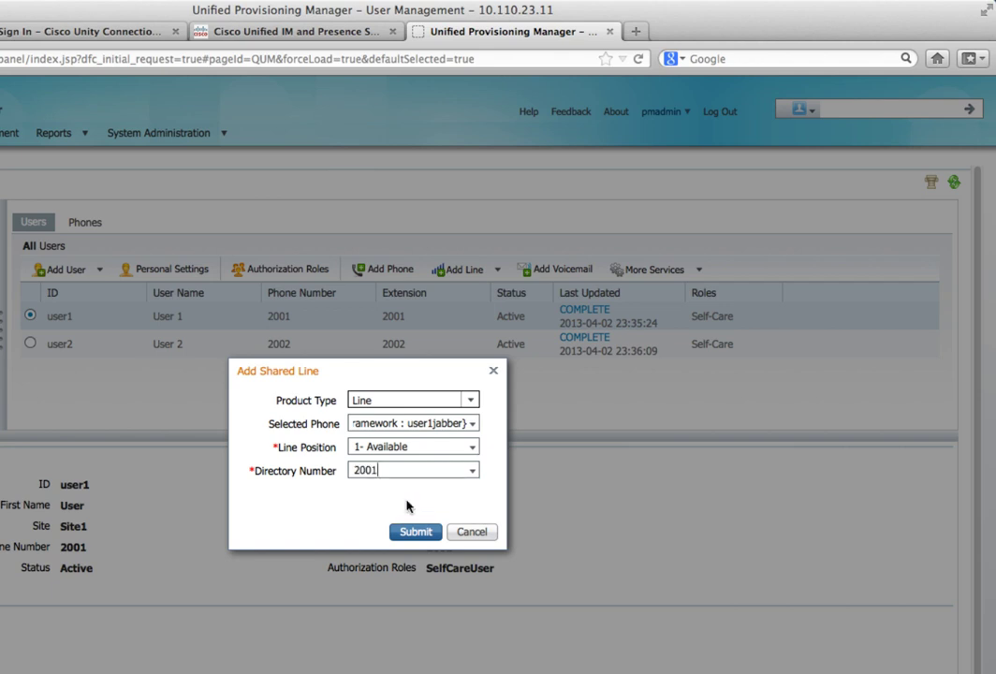
left_click(413, 532)
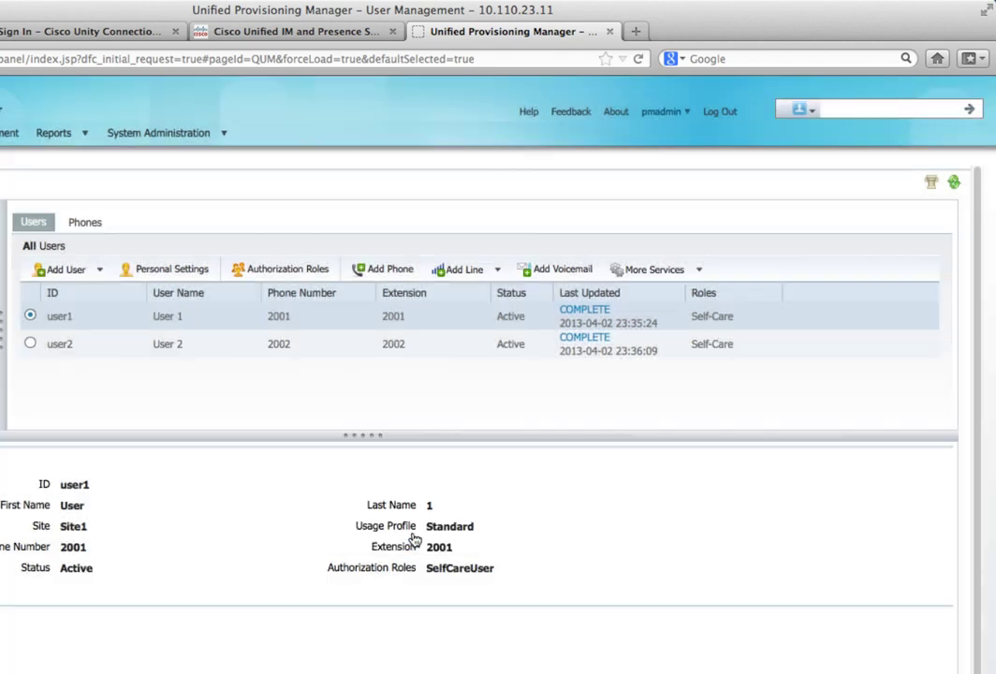
Step: For user2, add directory number 2002 as a shared line on position 1 of user2jabber
left_click(30, 344)
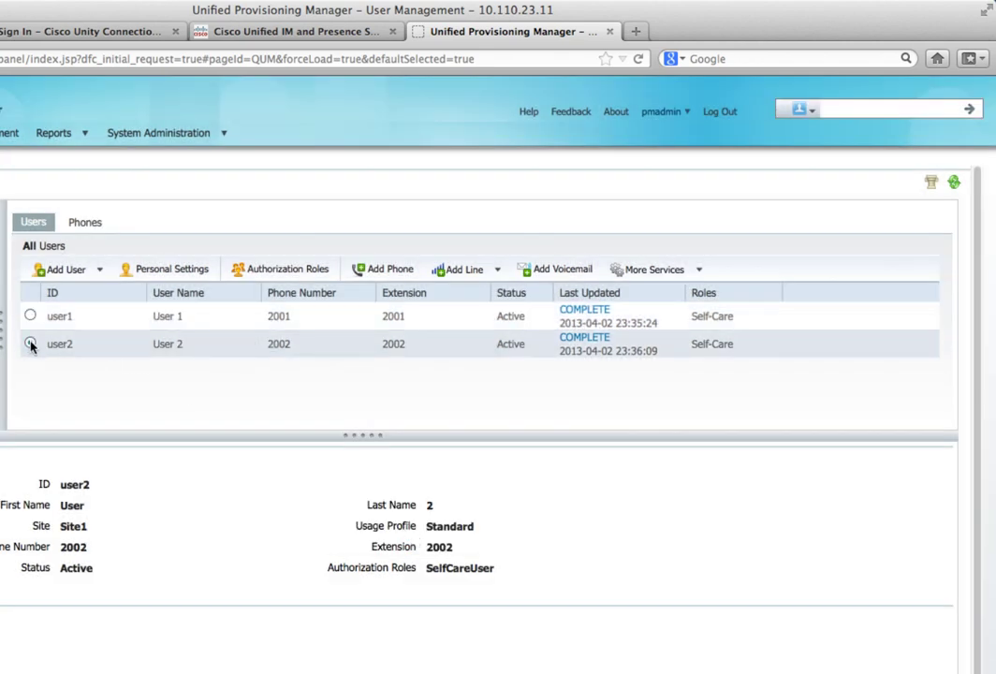
left_click(498, 270)
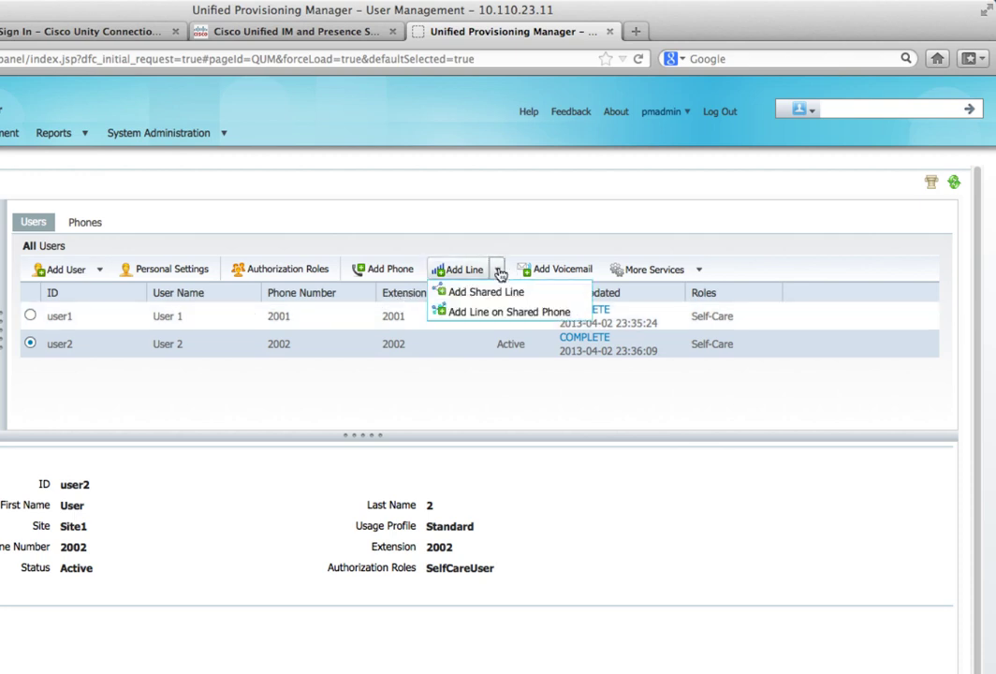
left_click(491, 293)
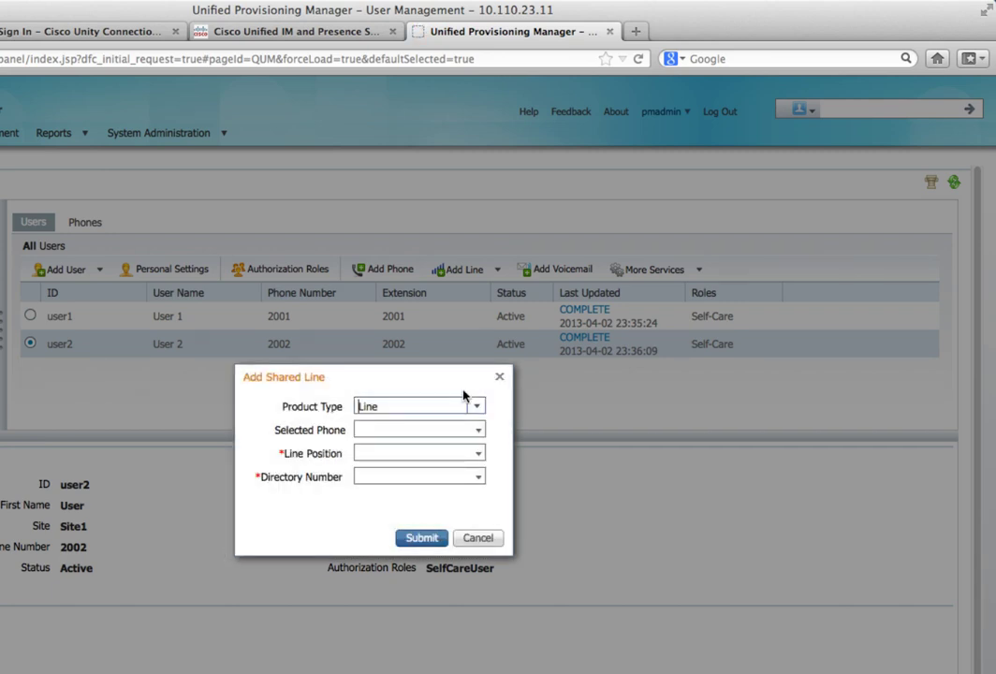
left_click(476, 431)
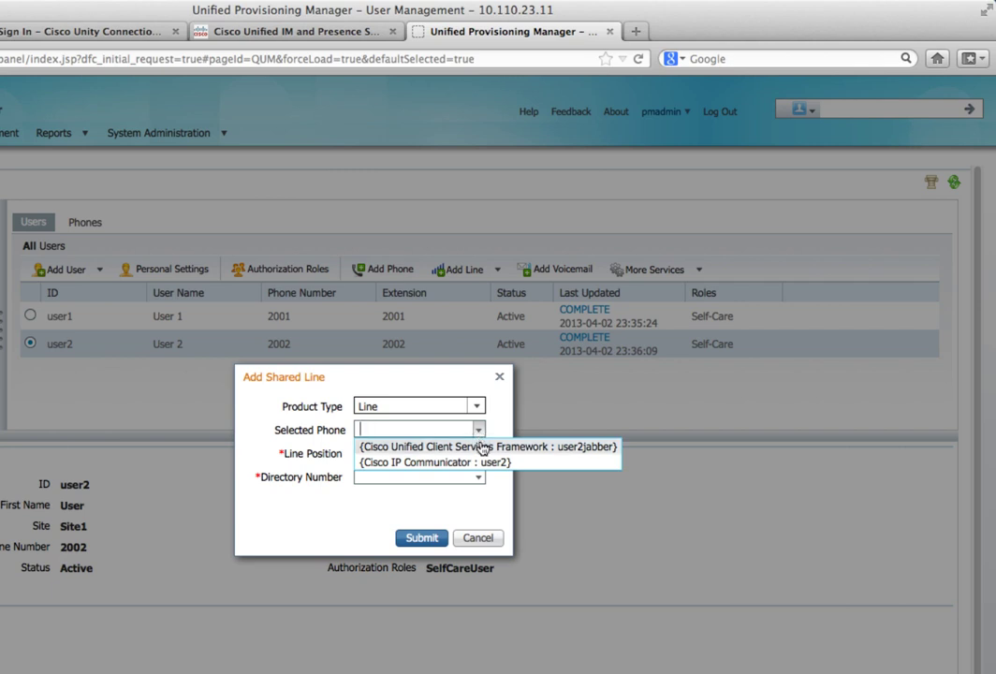
left_click(481, 447)
left_click(479, 453)
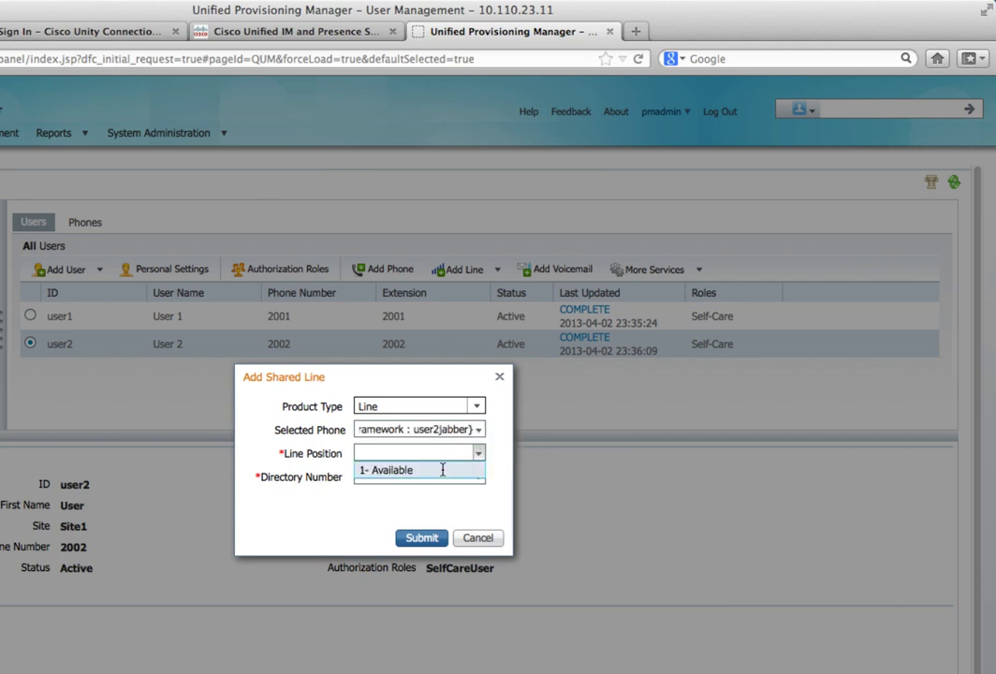
left_click(441, 471)
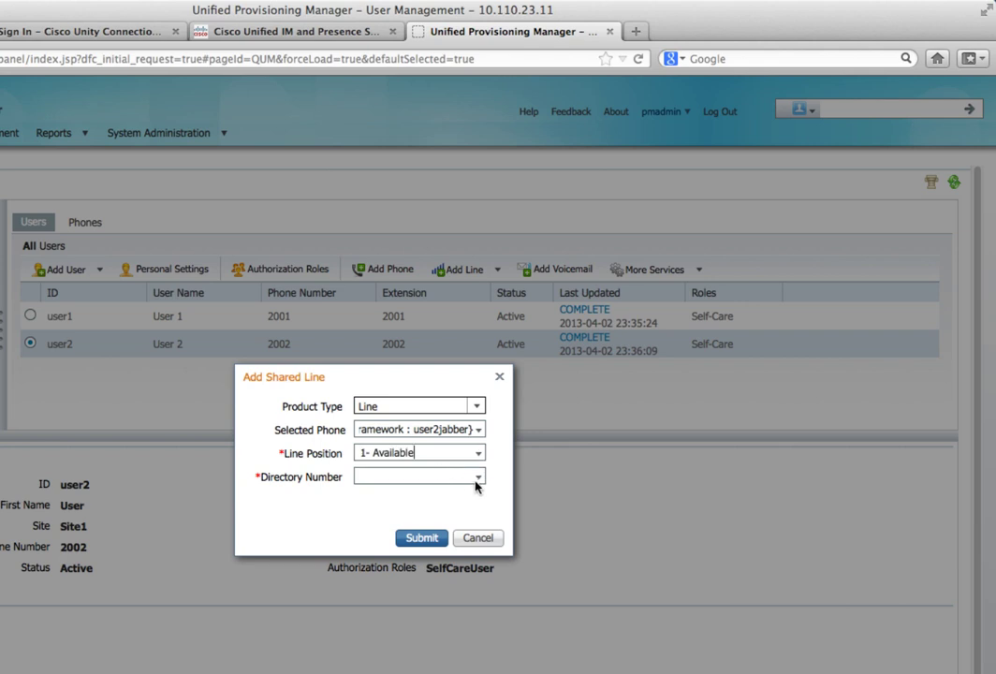
left_click(477, 478)
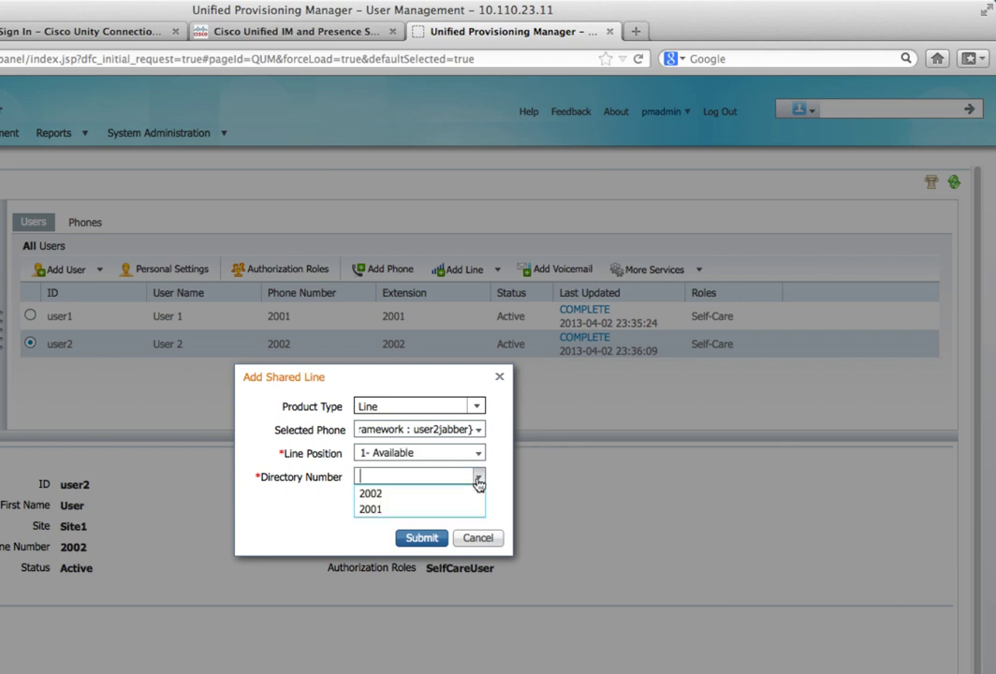
left_click(409, 496)
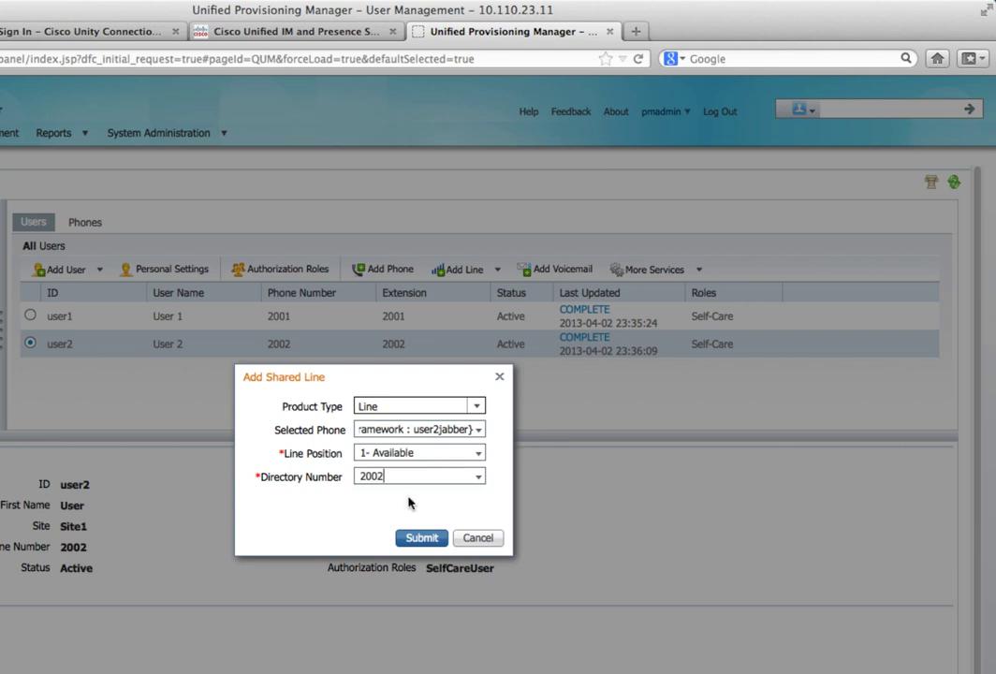
left_click(409, 538)
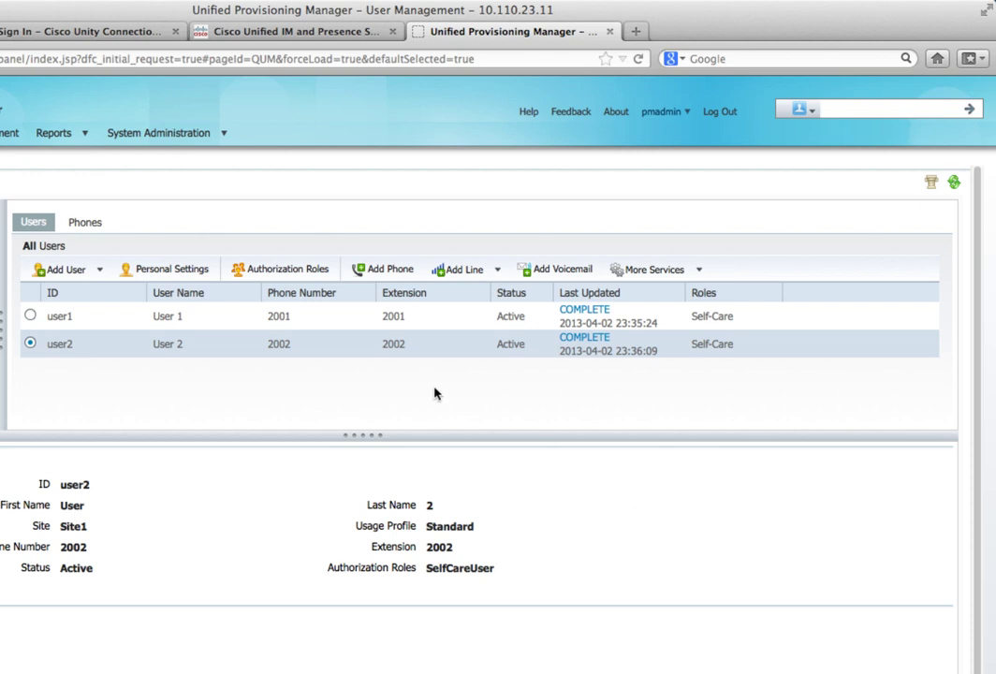
Step: Open user1's Personal Settings self-care portal and go to Phone Settings
left_click(30, 317)
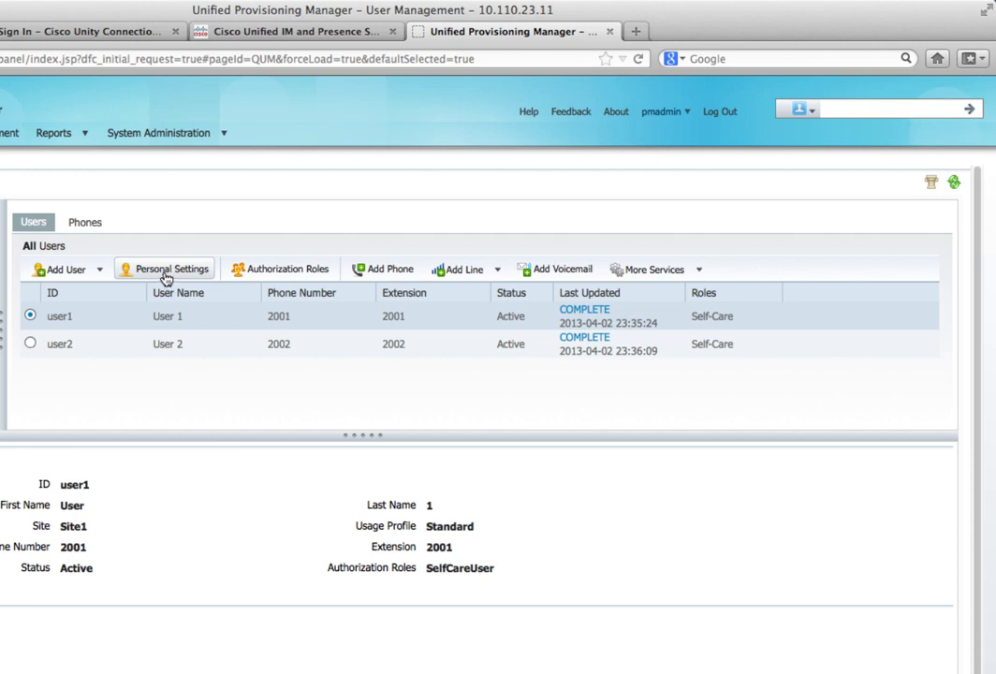
left_click(166, 278)
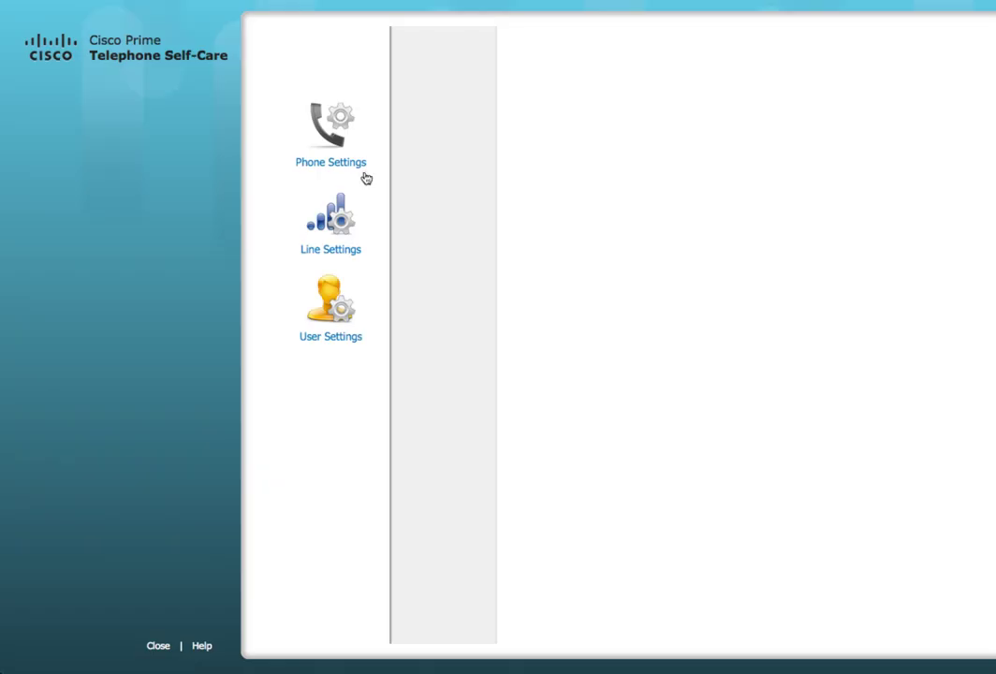
left_click(366, 178)
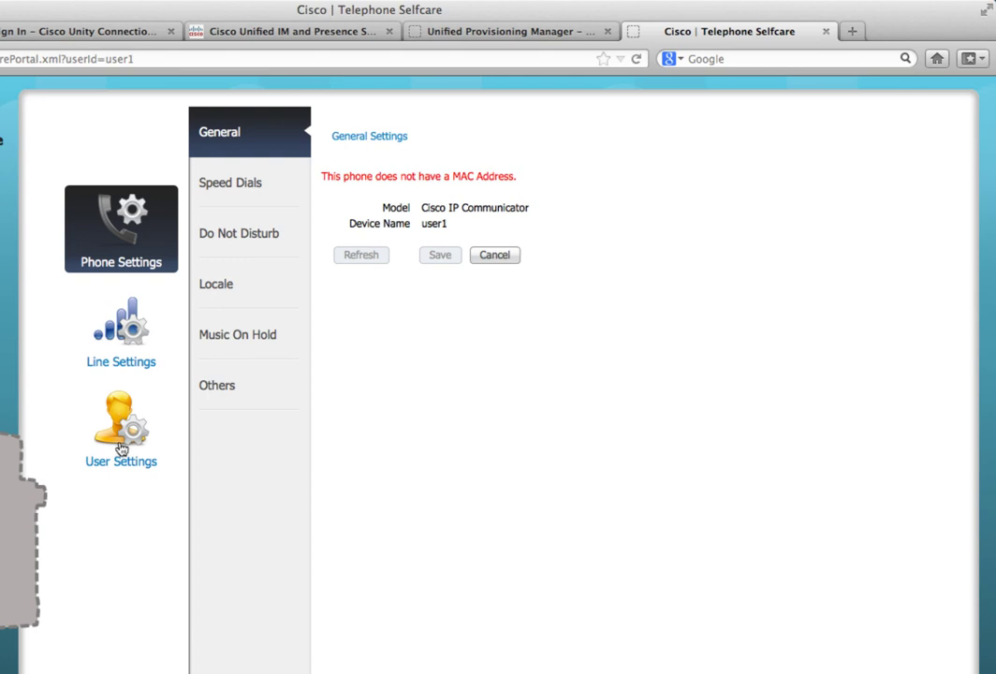
Step: Look through Speed Dials, Others and Line Settings, then open user1's User Settings
left_click(249, 185)
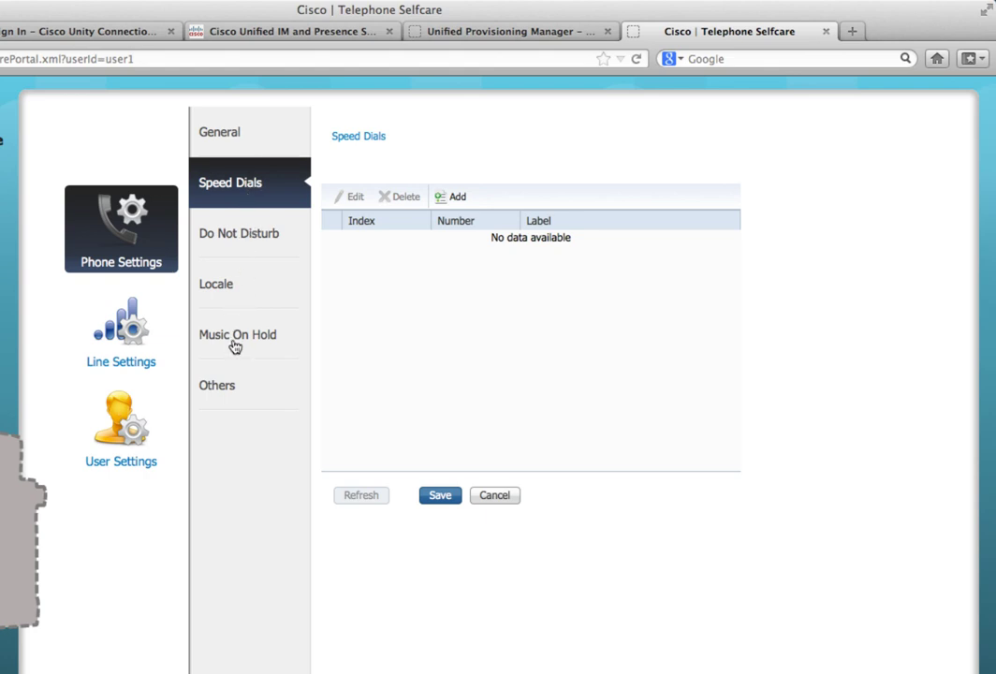
left_click(226, 380)
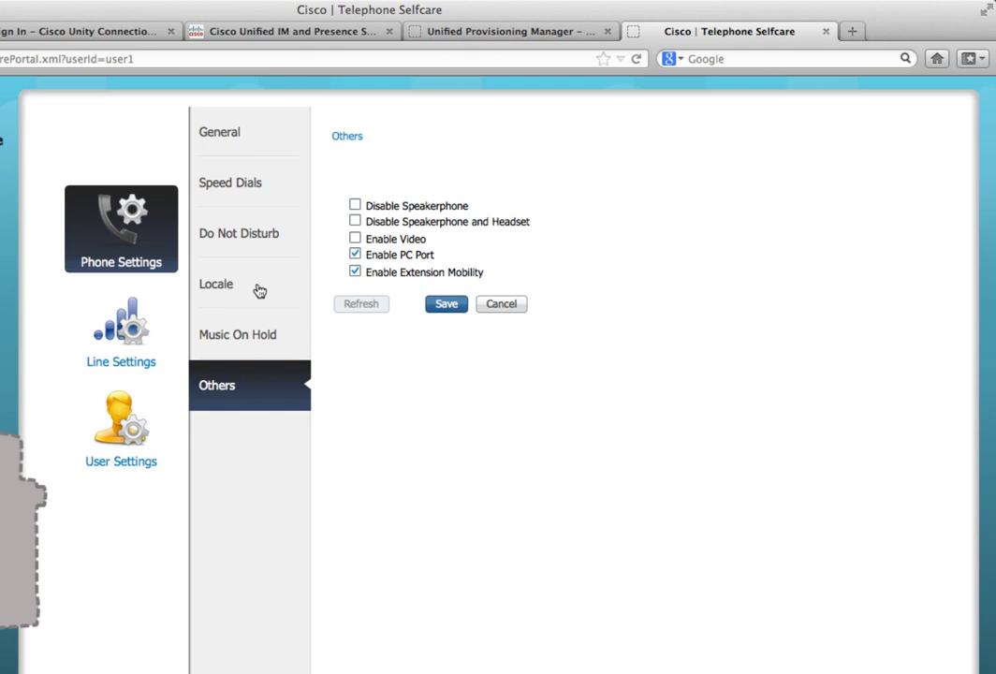
left_click(131, 328)
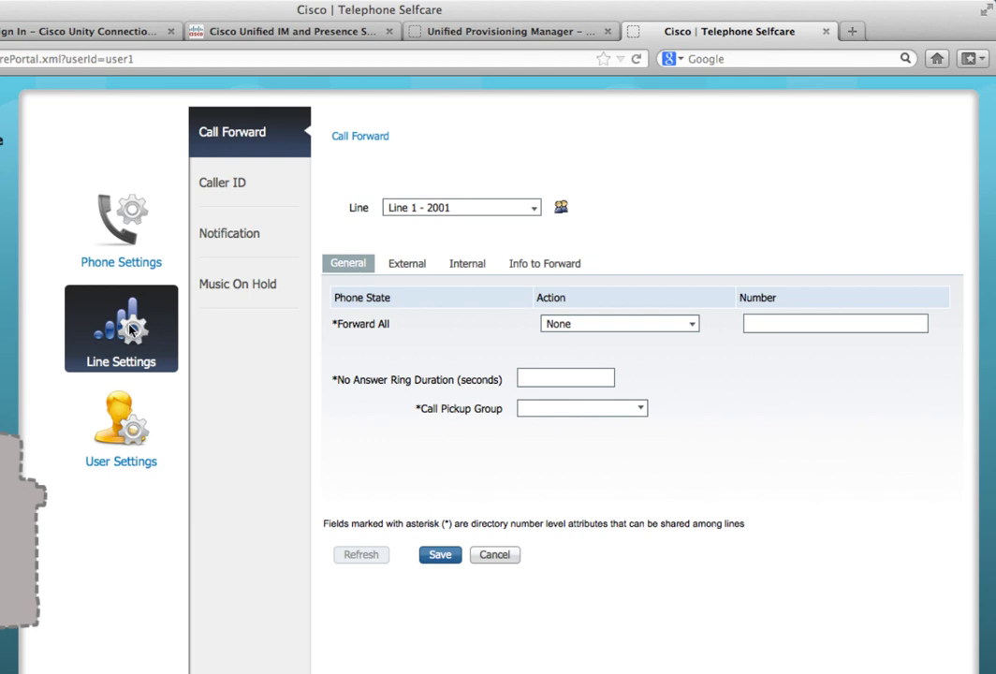
left_click(111, 436)
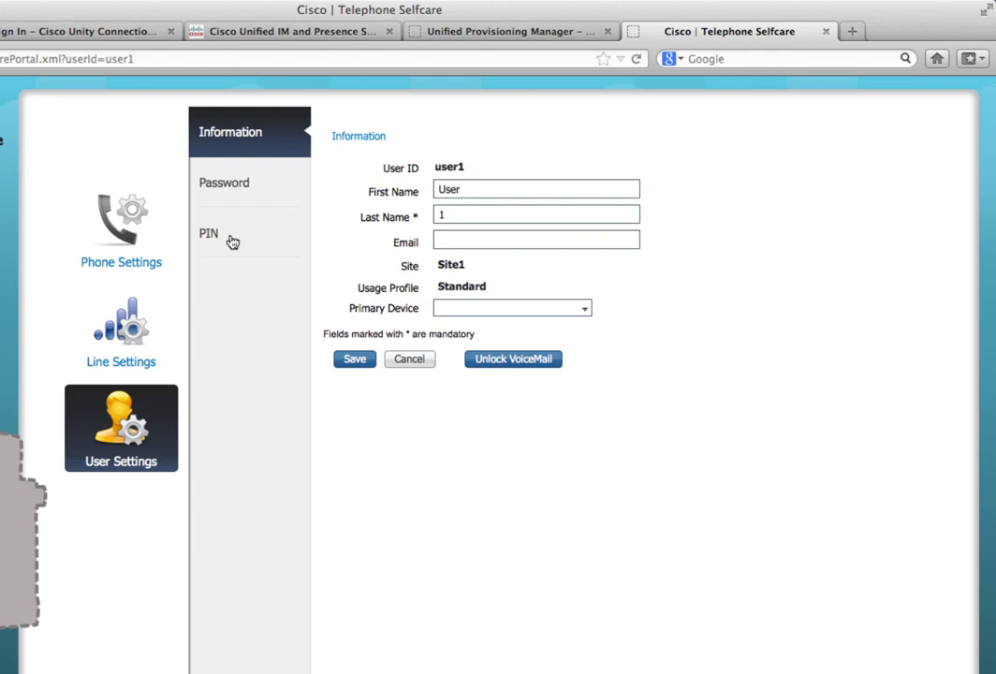
Step: Enter and confirm a new voicemail PIN for user1, then save it
left_click(232, 241)
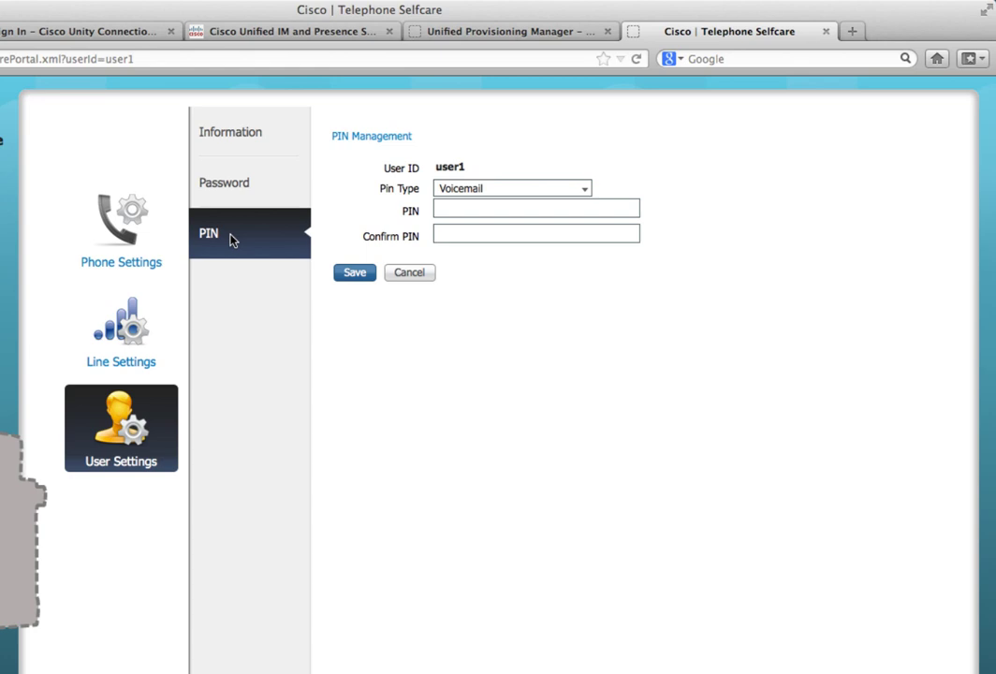
left_click(549, 207)
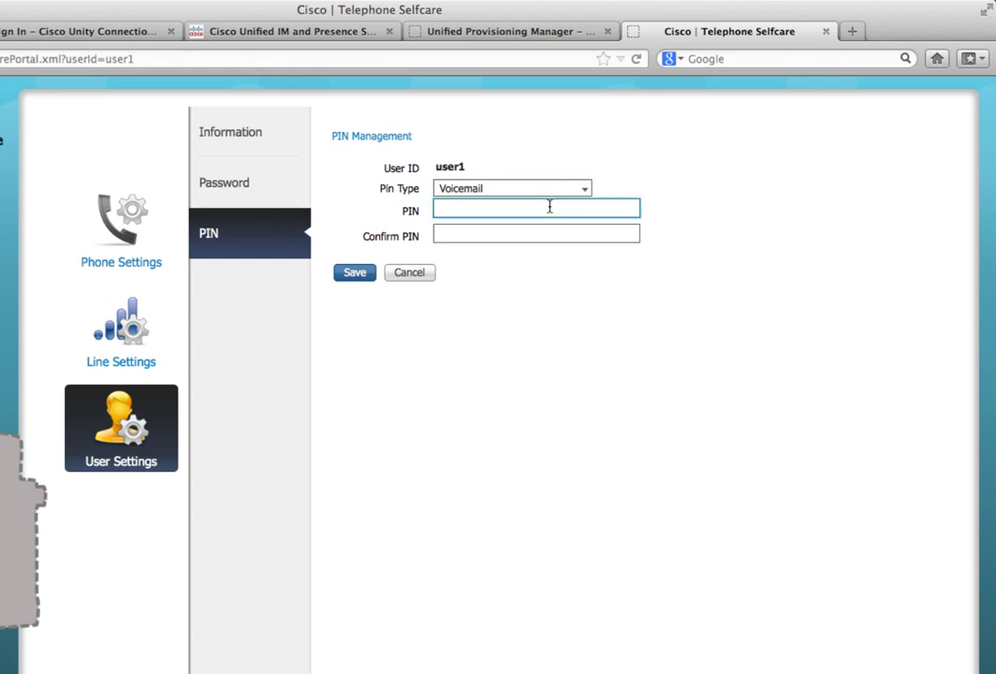
type("12345")
left_click(518, 231)
type("123")
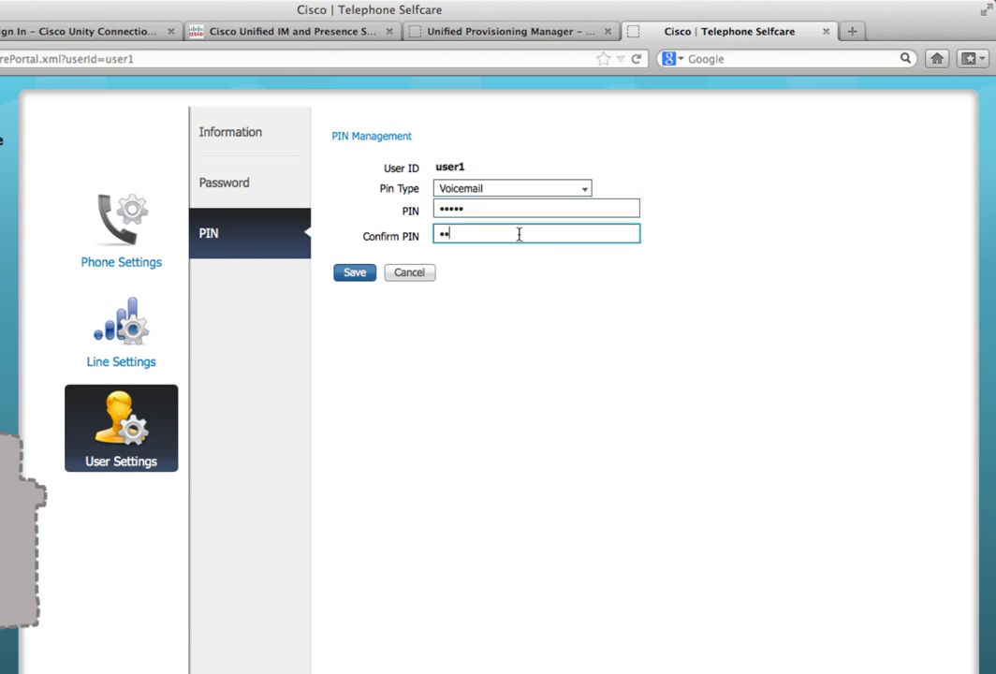
type("45")
left_click(351, 272)
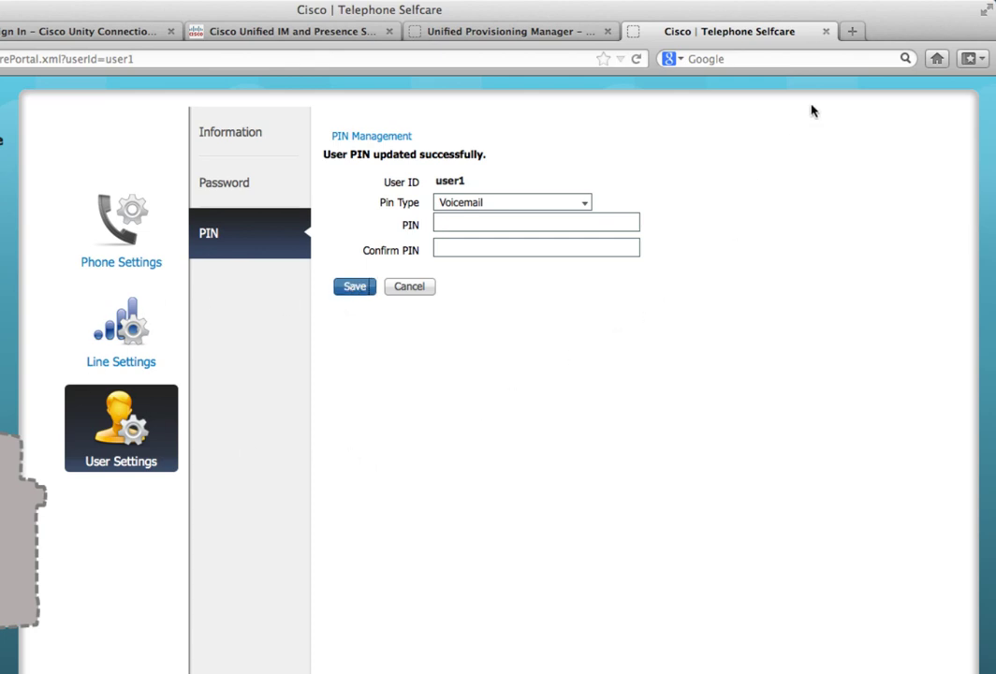
Step: Close user1's portal and open user2's self-care portal at User Settings
left_click(827, 33)
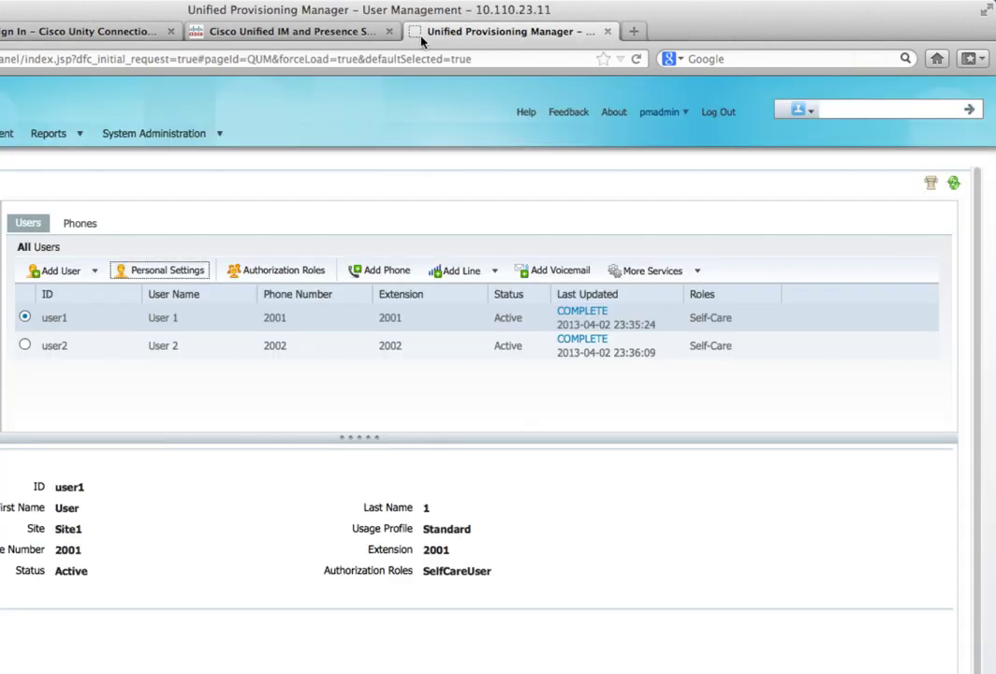
left_click(25, 346)
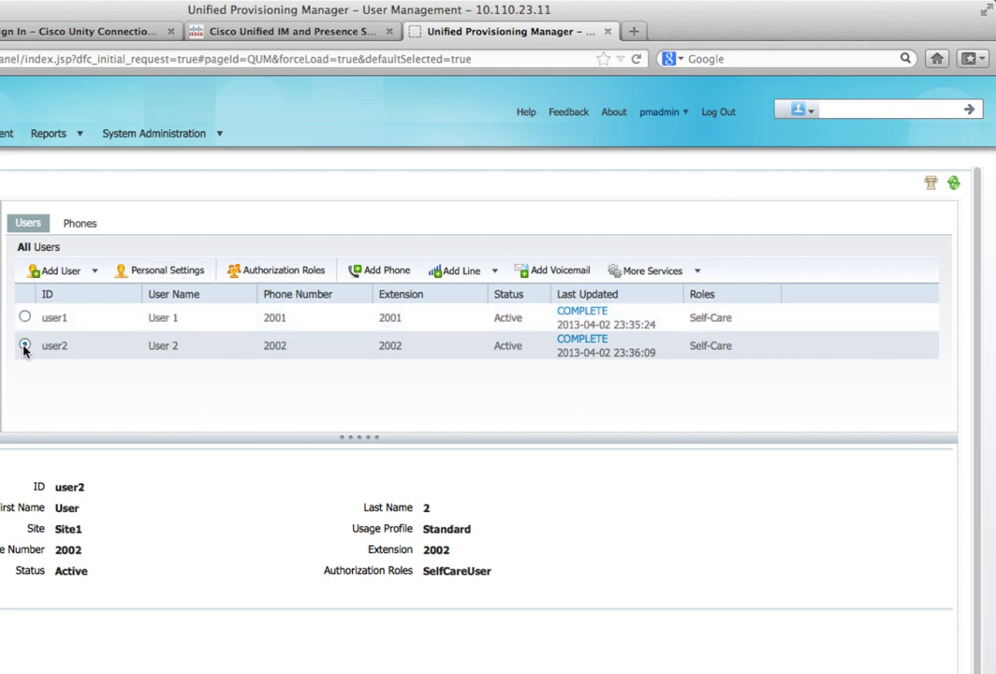
left_click(146, 271)
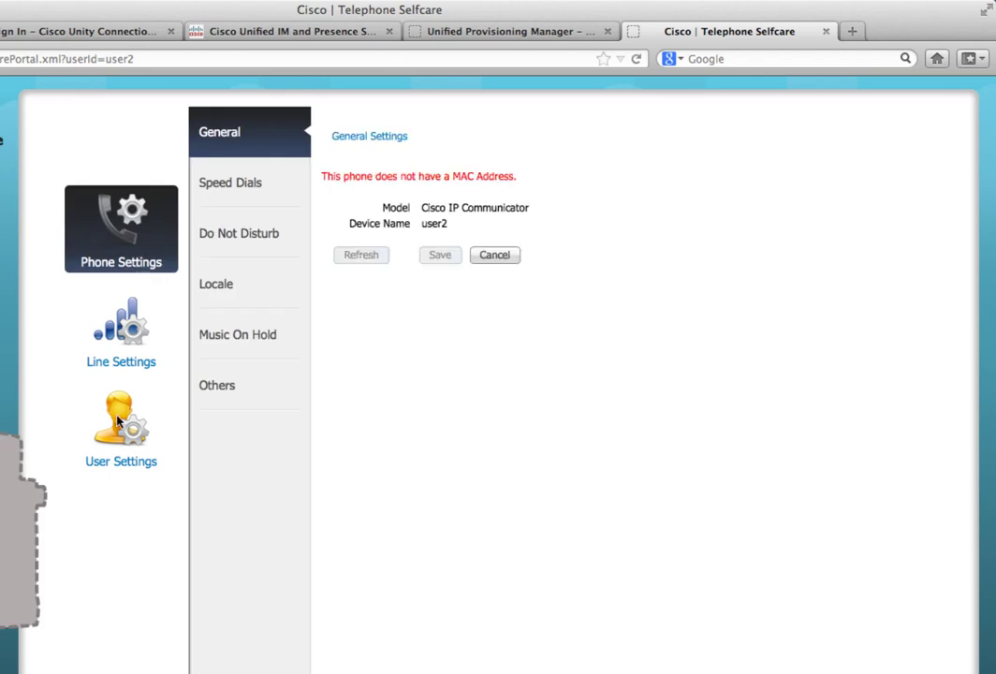
left_click(117, 428)
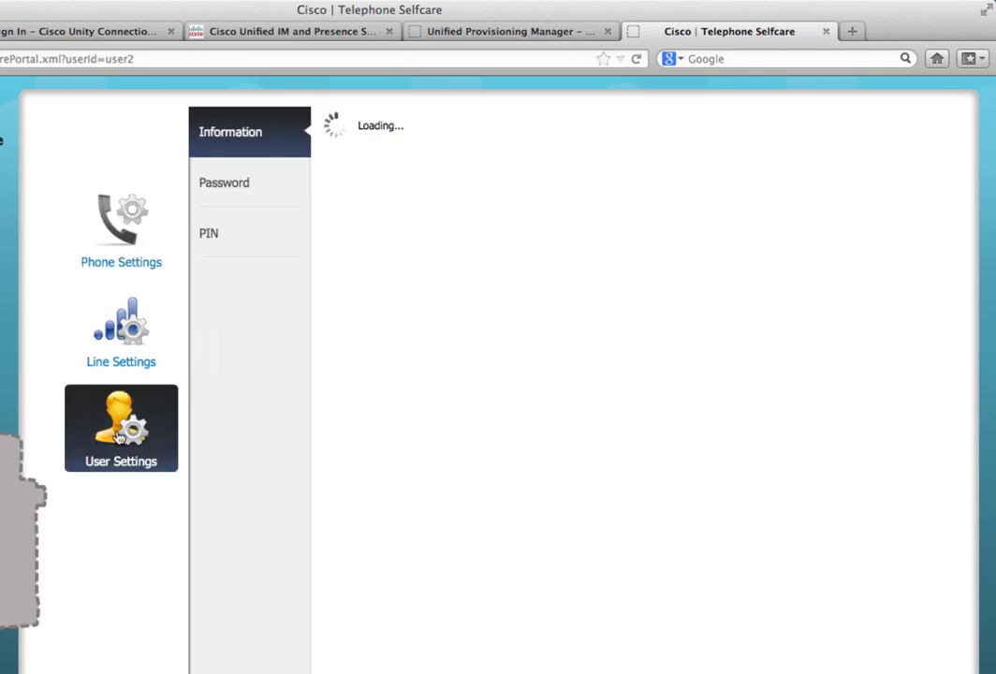
Step: Enter and confirm a new voicemail PIN for user2, then save it
left_click(206, 232)
left_click(469, 212)
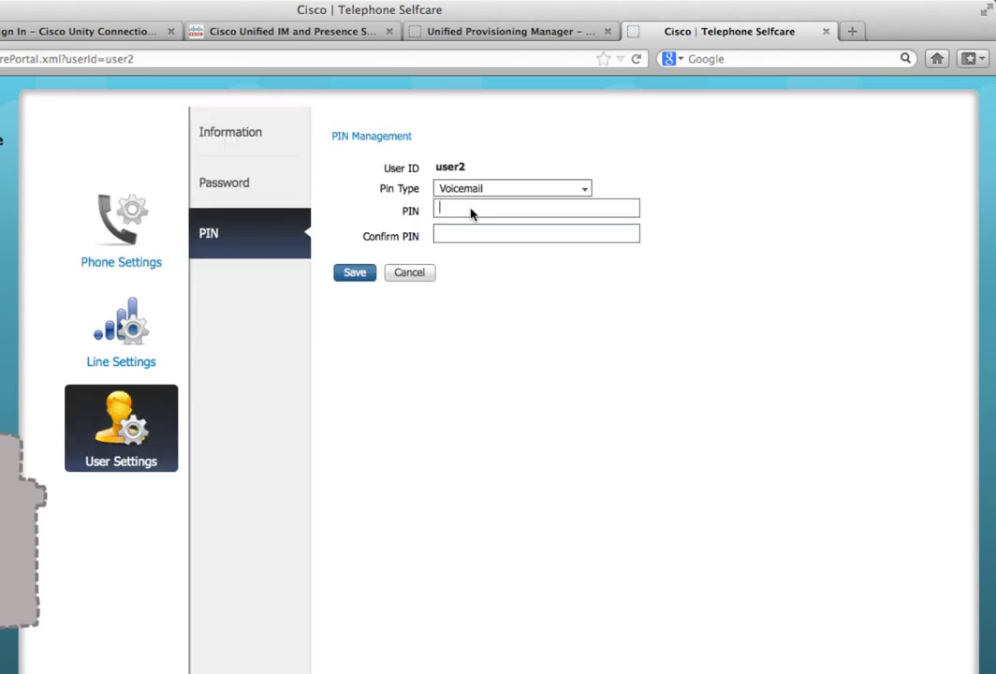
type("12345")
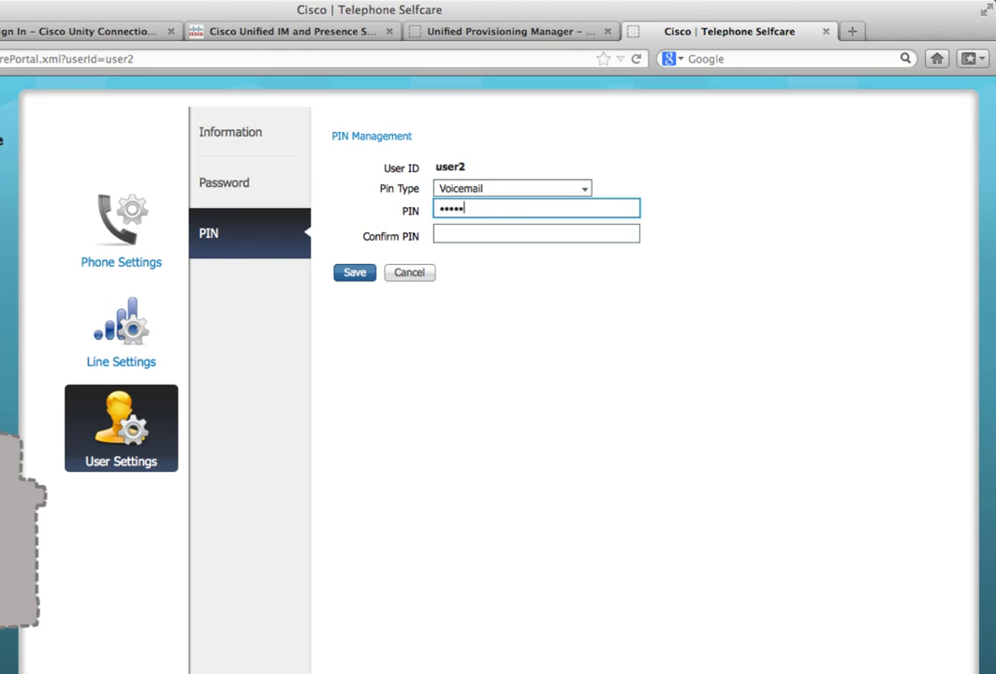
key("Tab")
type("12345")
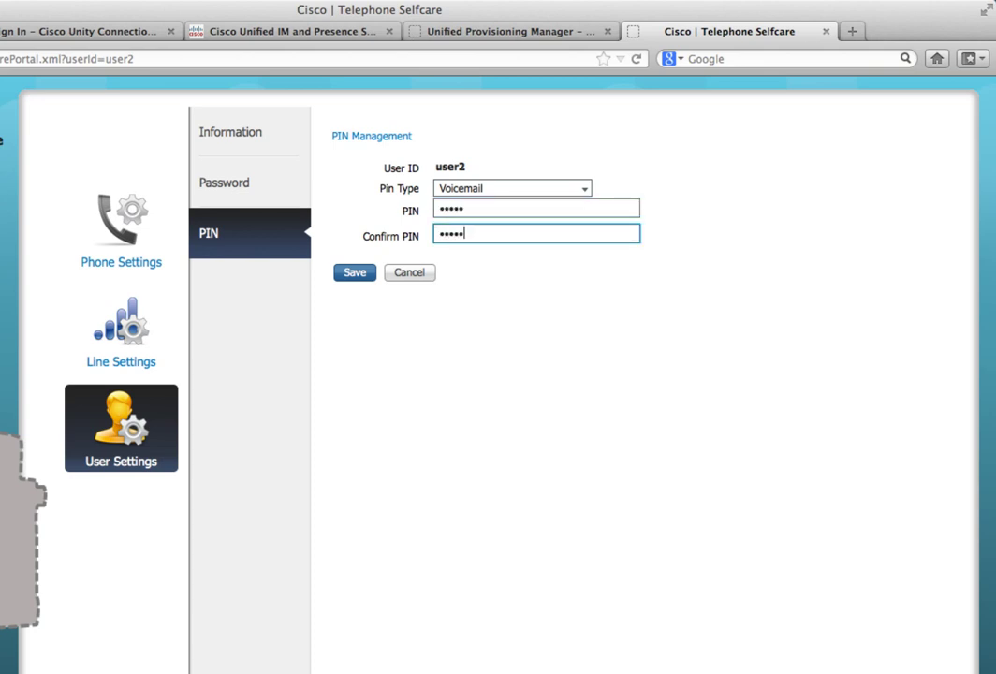
left_click(365, 278)
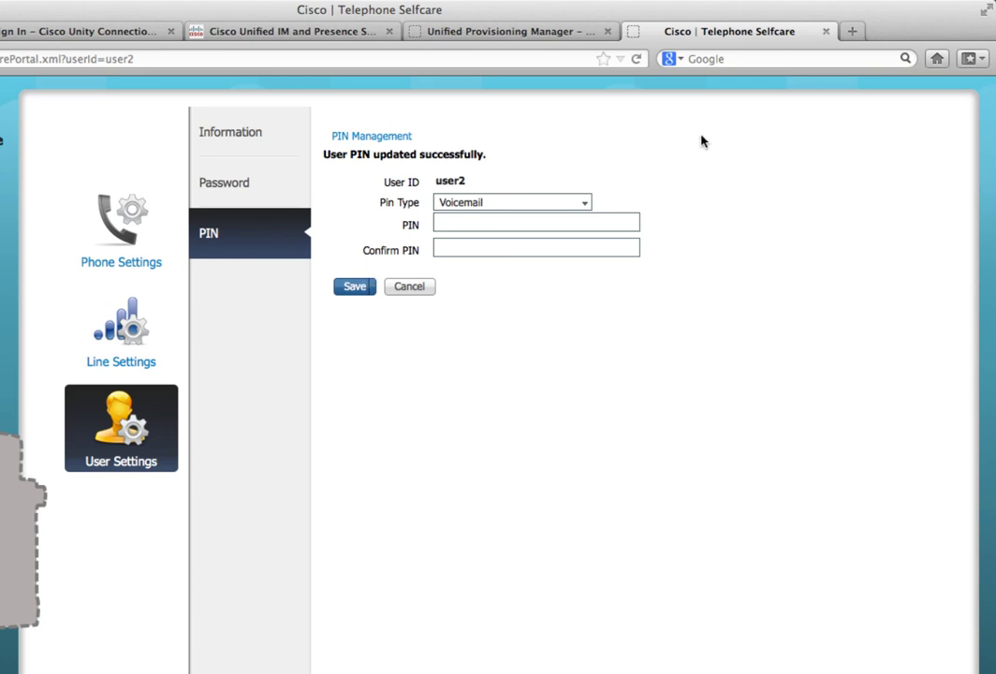
Step: Close the Self-Care tab and go to User Management > User Settings > UC Service in Unified CM
left_click(827, 33)
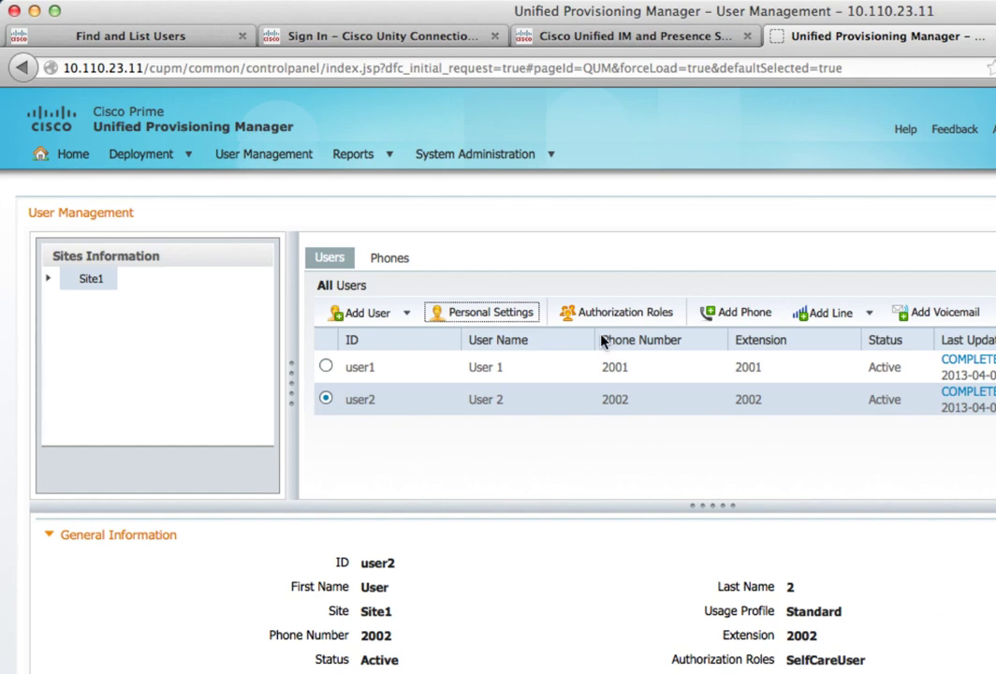
left_click(169, 46)
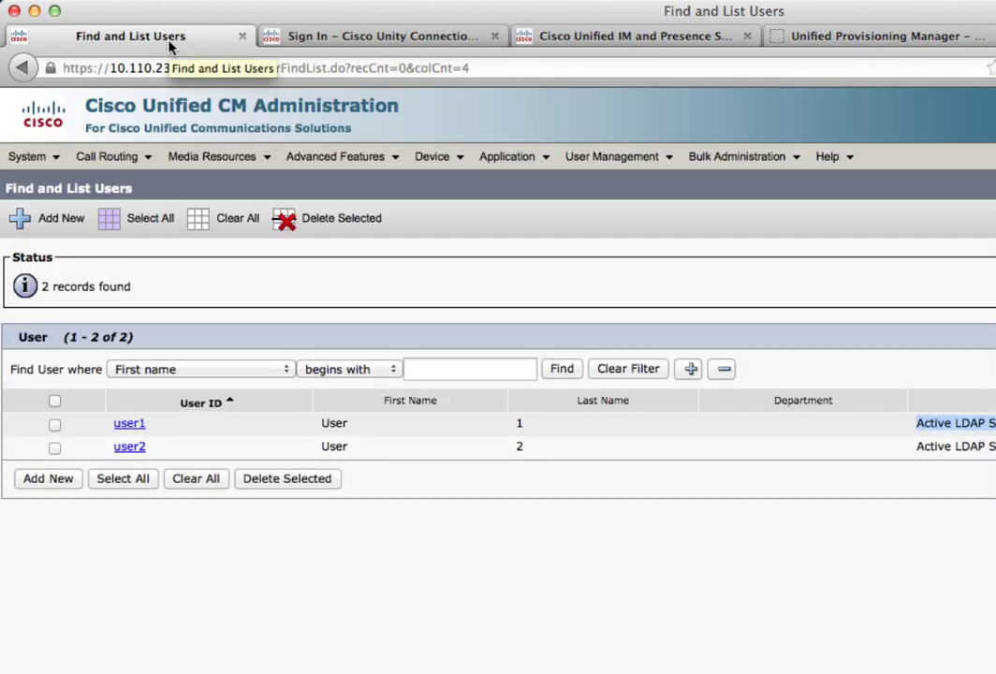
mouse_move(429, 159)
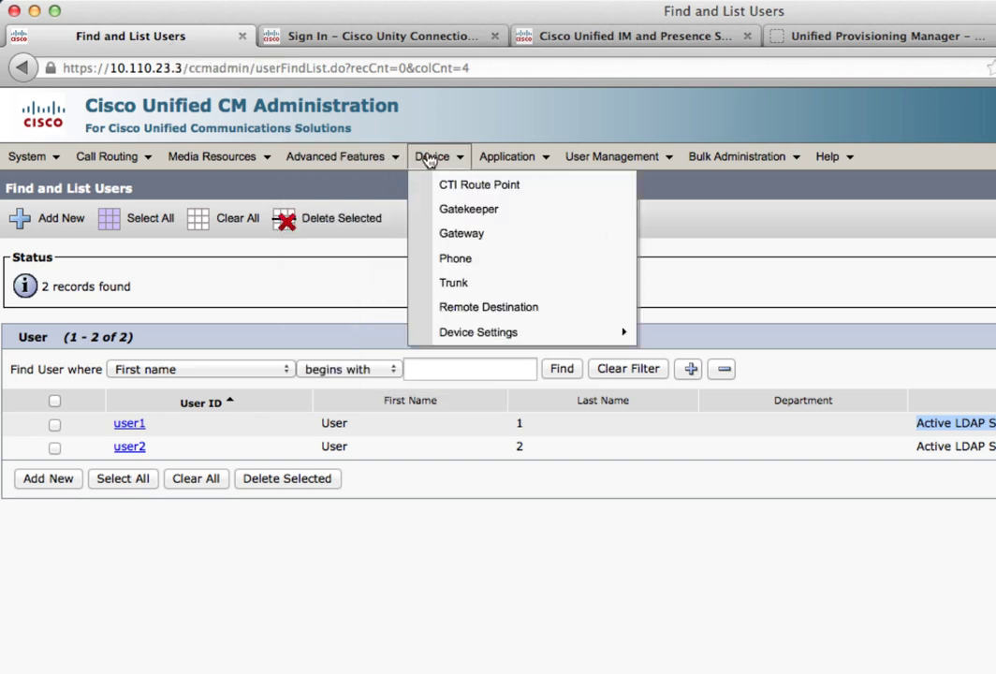
mouse_move(619, 169)
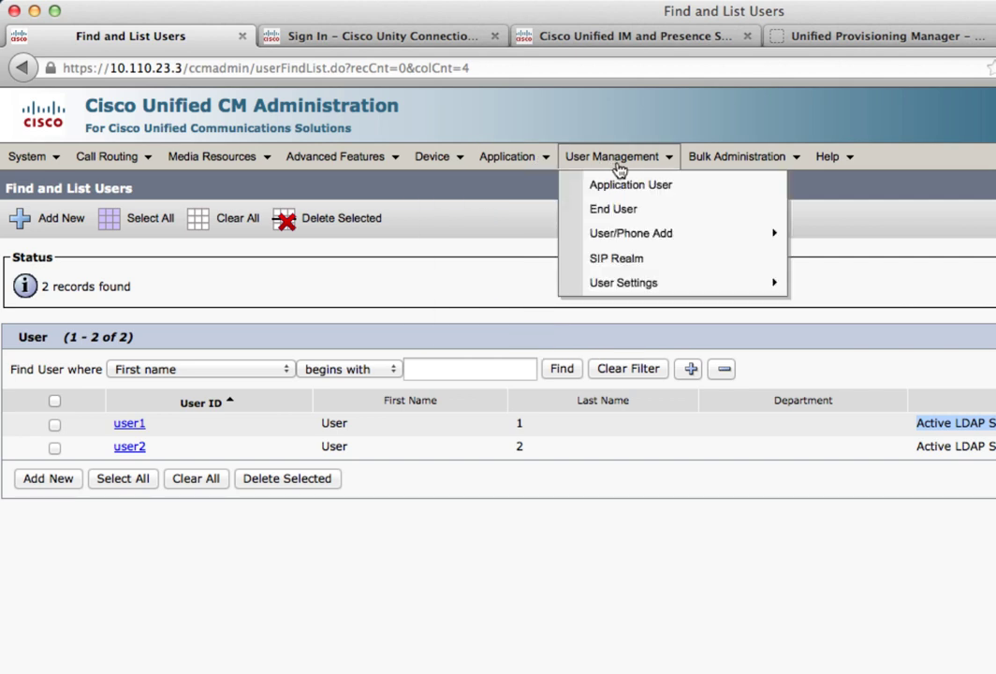
mouse_move(625, 287)
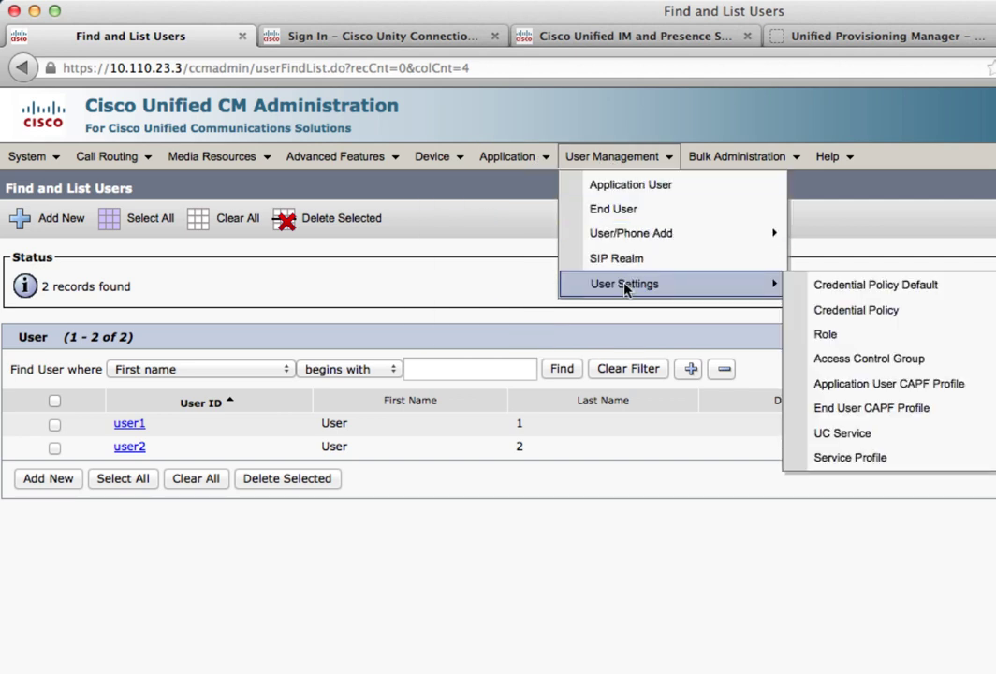
left_click(836, 436)
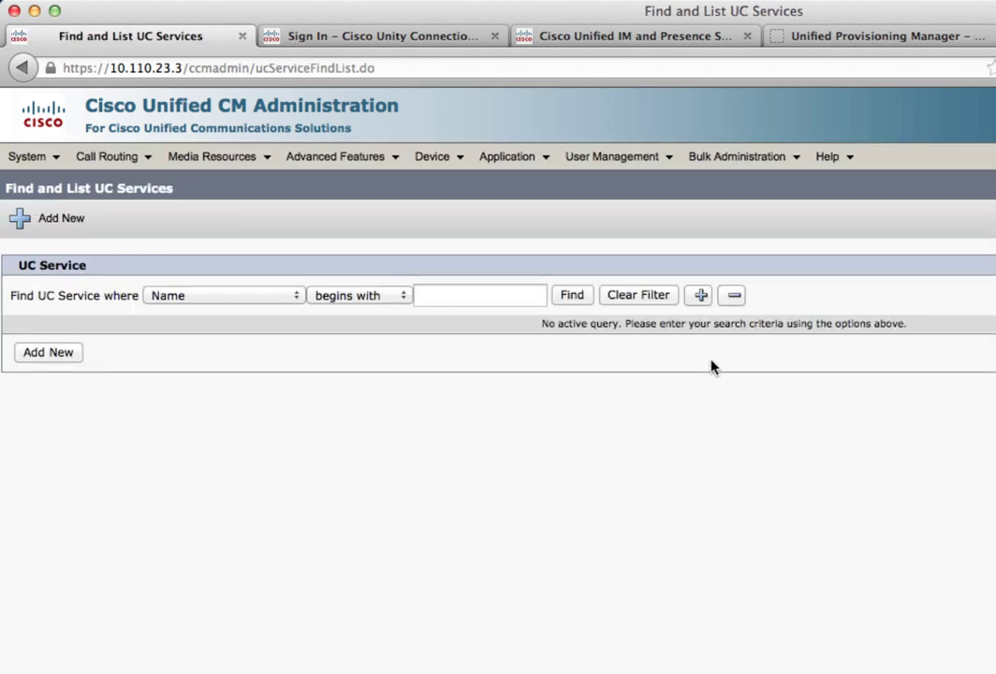
Step: List the existing UC services and start a new one of type MailStore
left_click(574, 297)
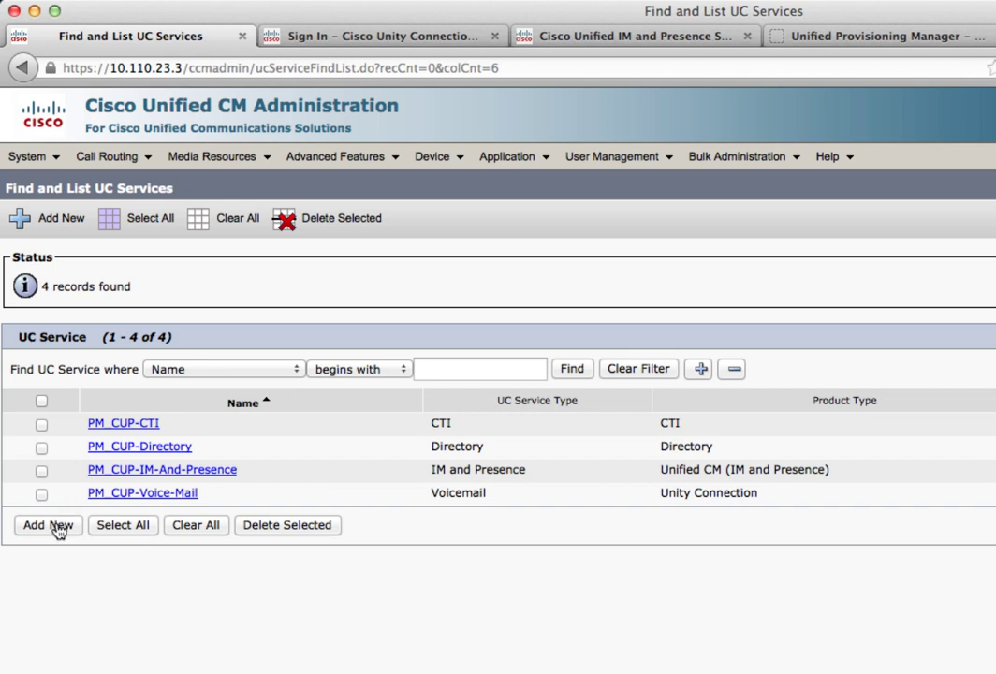
left_click(58, 530)
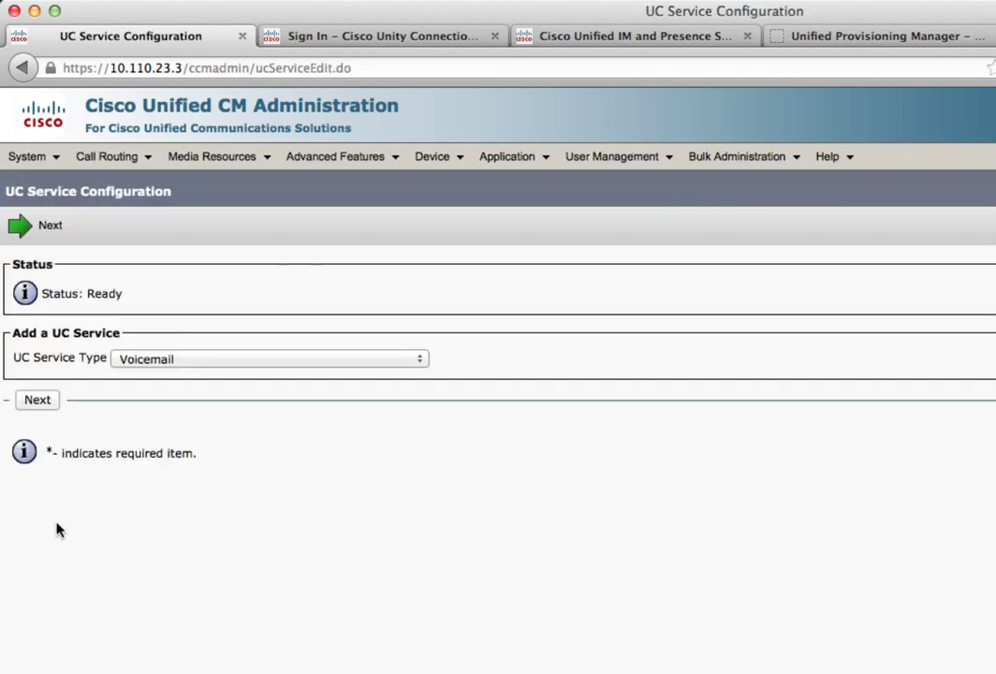
left_click(196, 357)
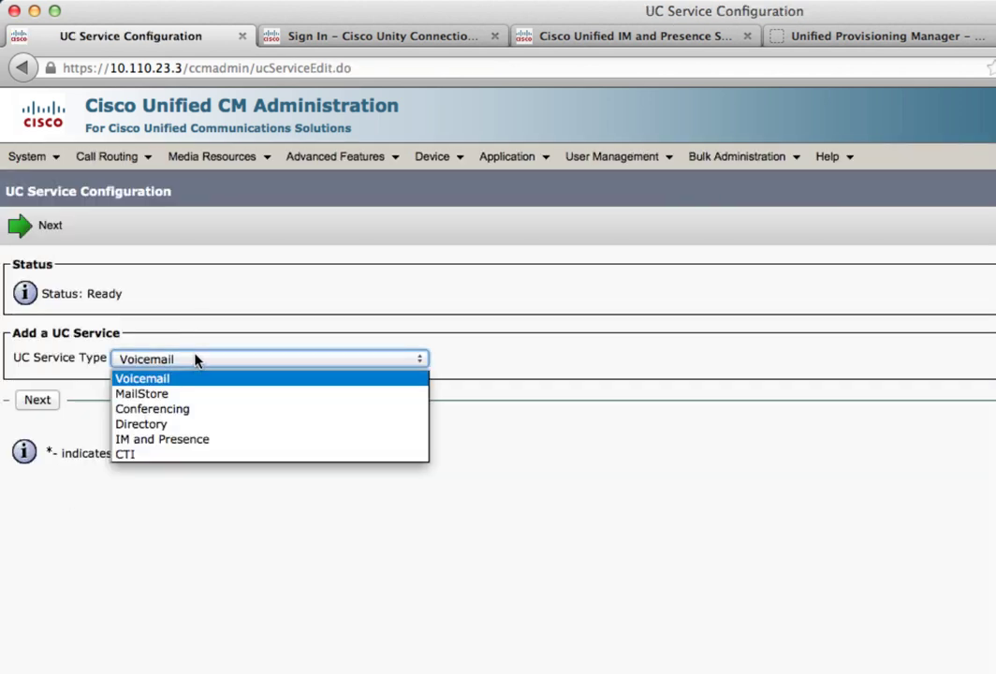
left_click(146, 396)
left_click(37, 400)
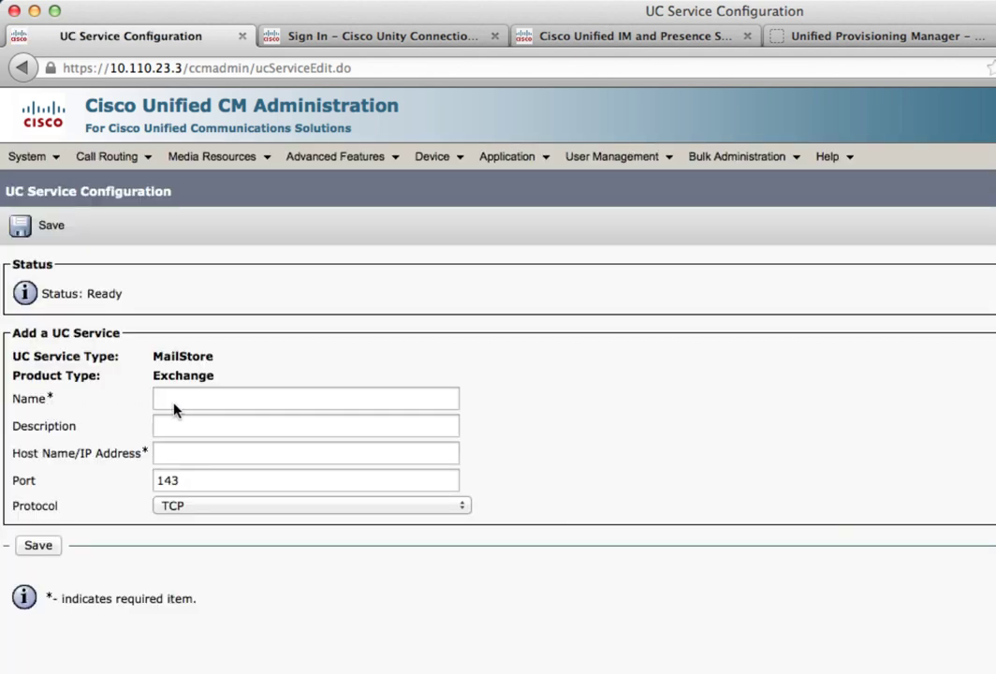
Step: Name the MailStore service UC-Mailstore with host 10.110.23.4 and save it
left_click(176, 400)
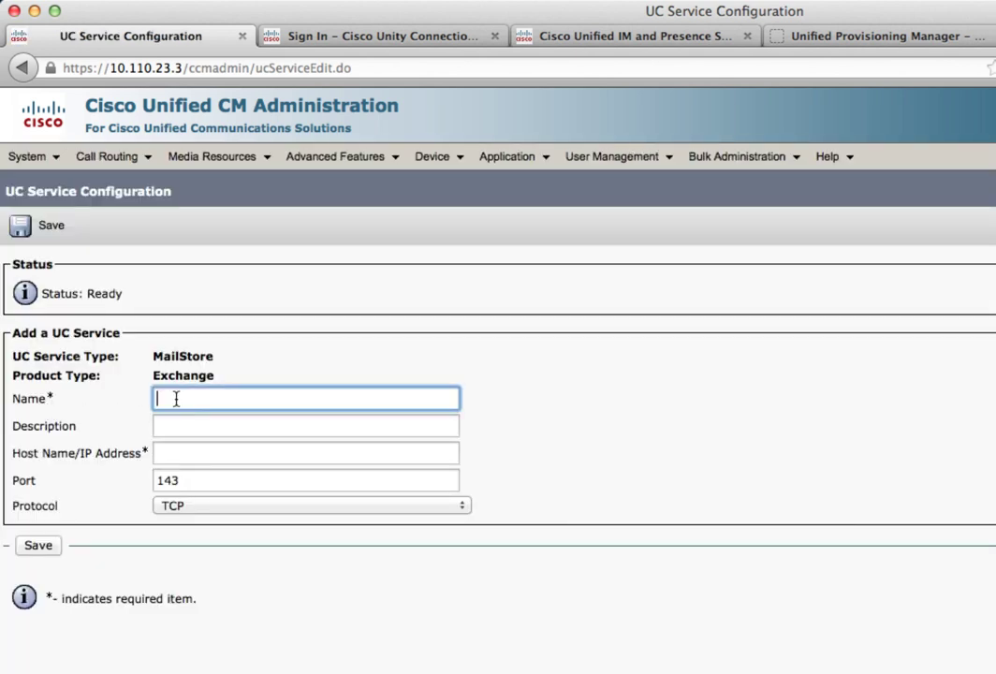
type("UC")
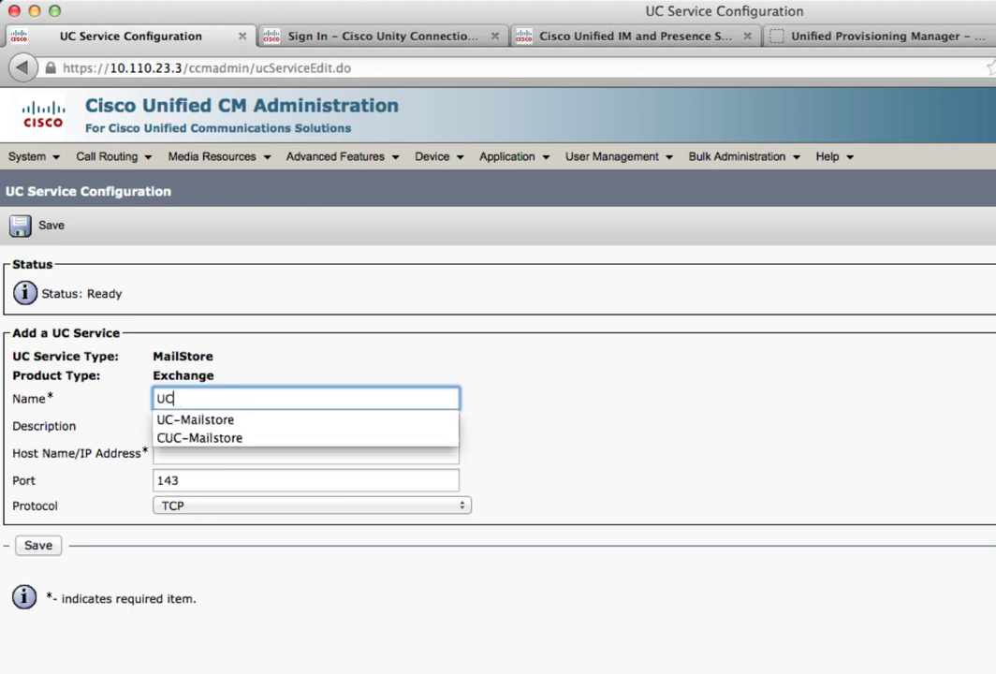
key("Down")
key("Return")
left_click(177, 454)
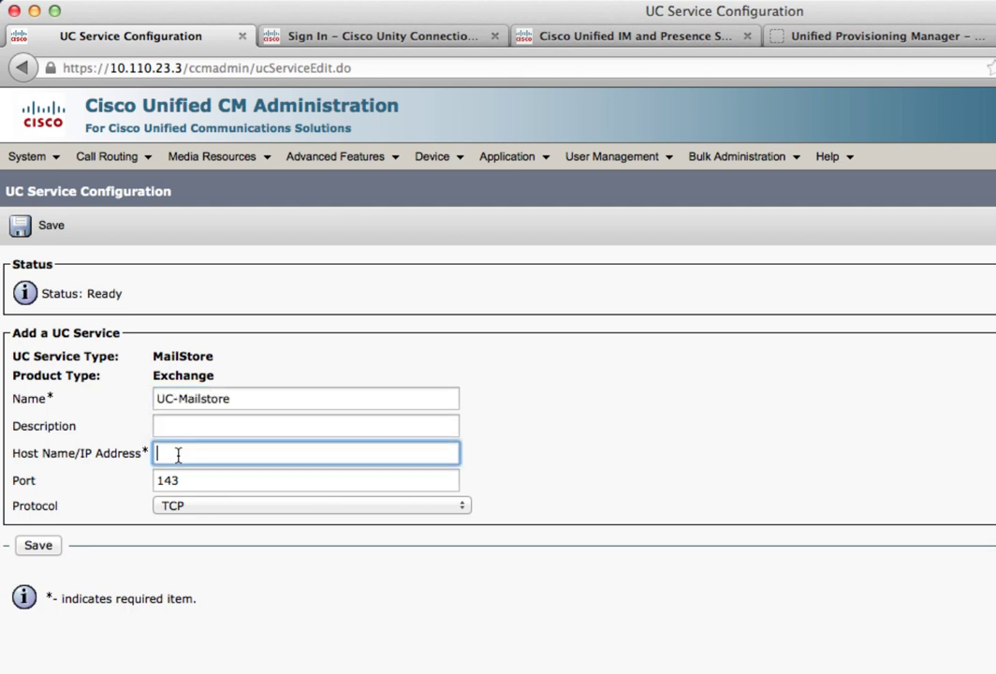
type("10.110.")
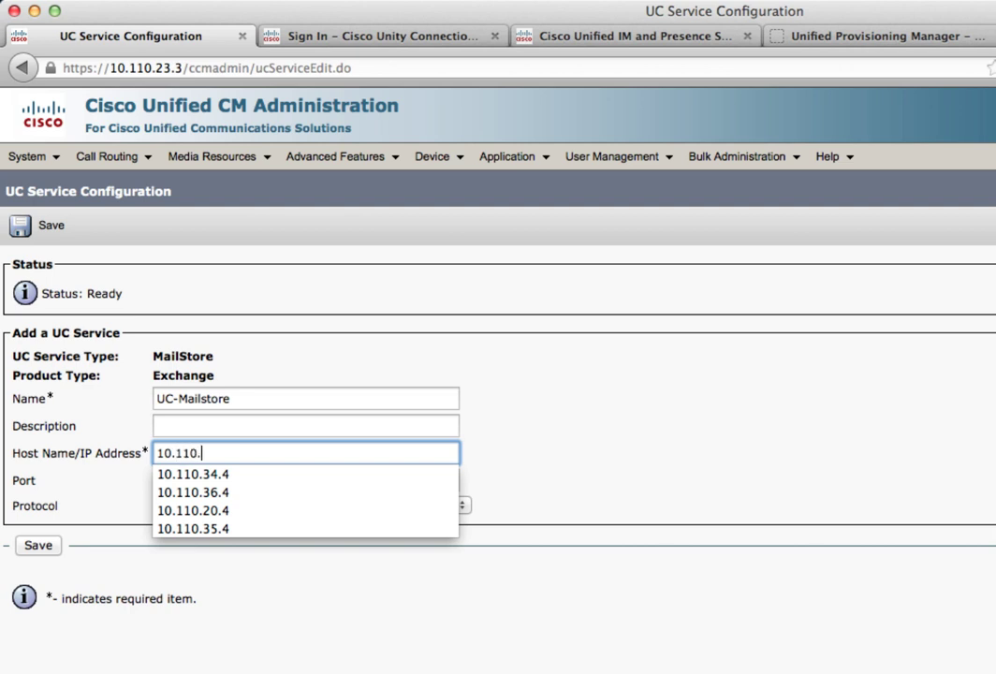
type("23.4")
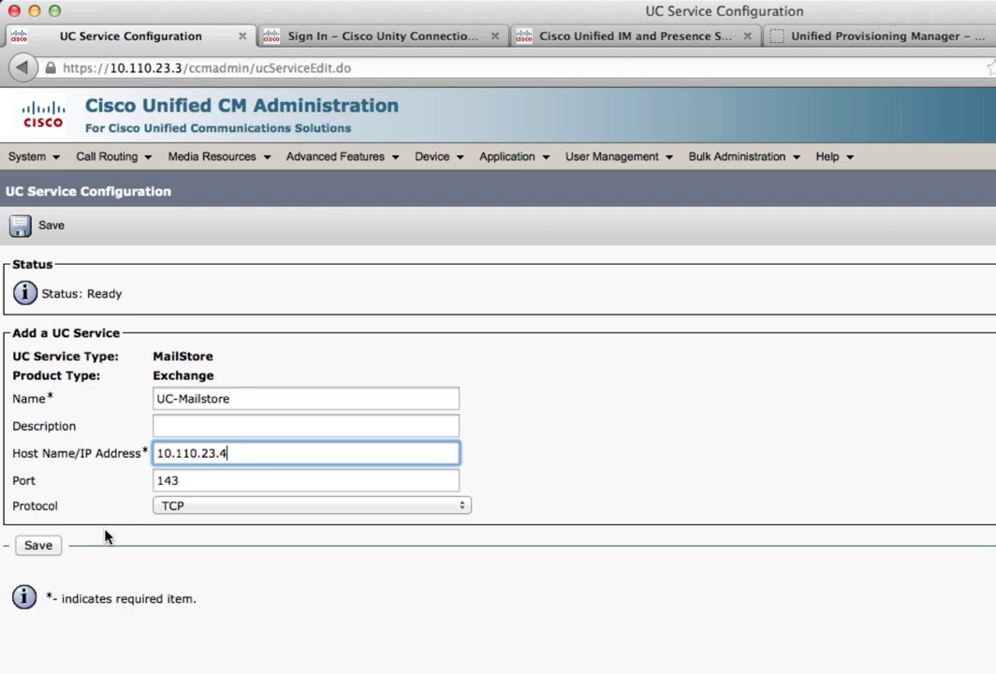
left_click(46, 548)
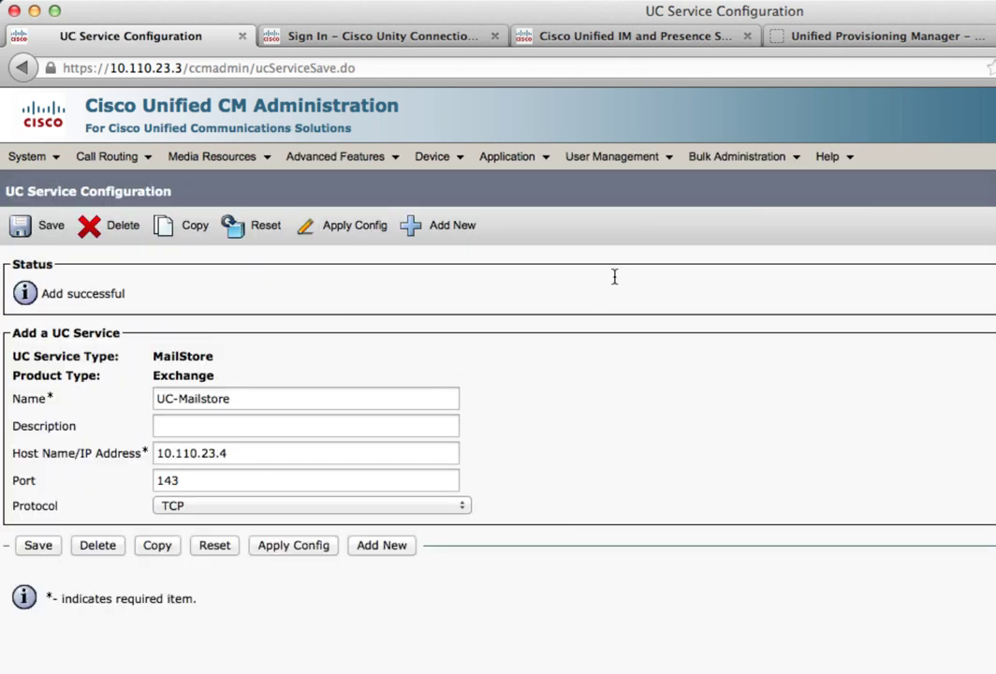
Step: Open PM_CUP-Service-Profile from the list of service profiles
mouse_move(576, 156)
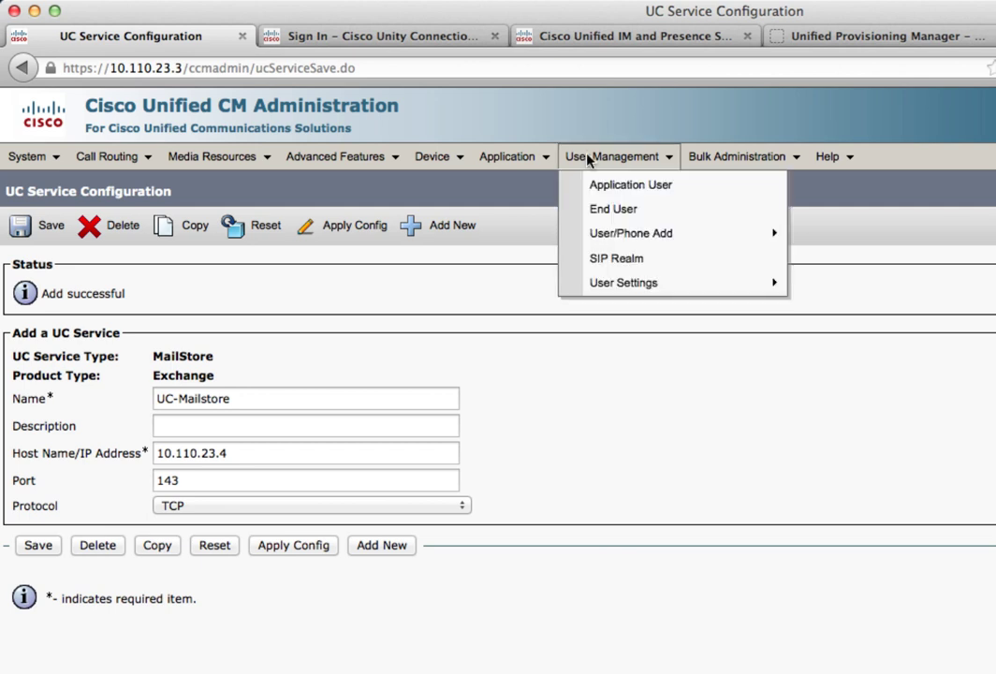
mouse_move(599, 283)
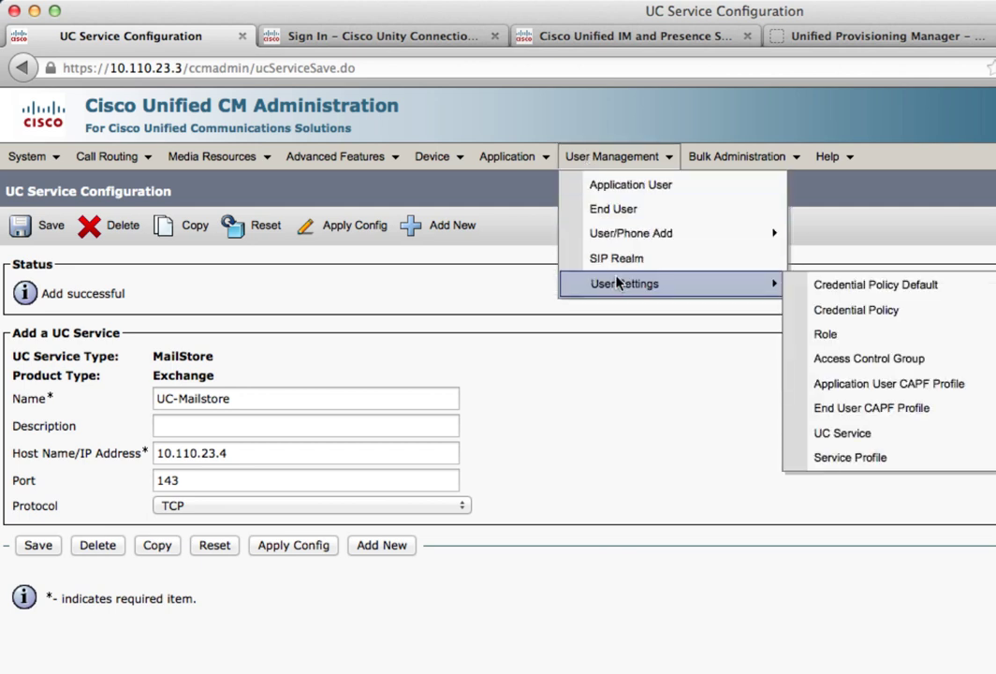
left_click(846, 459)
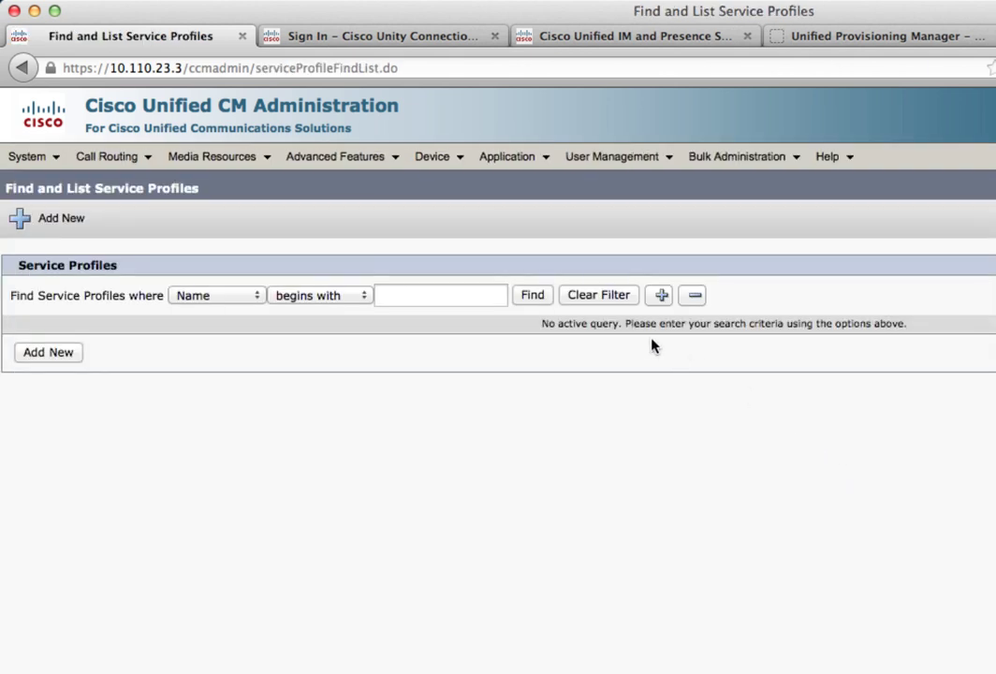
left_click(531, 302)
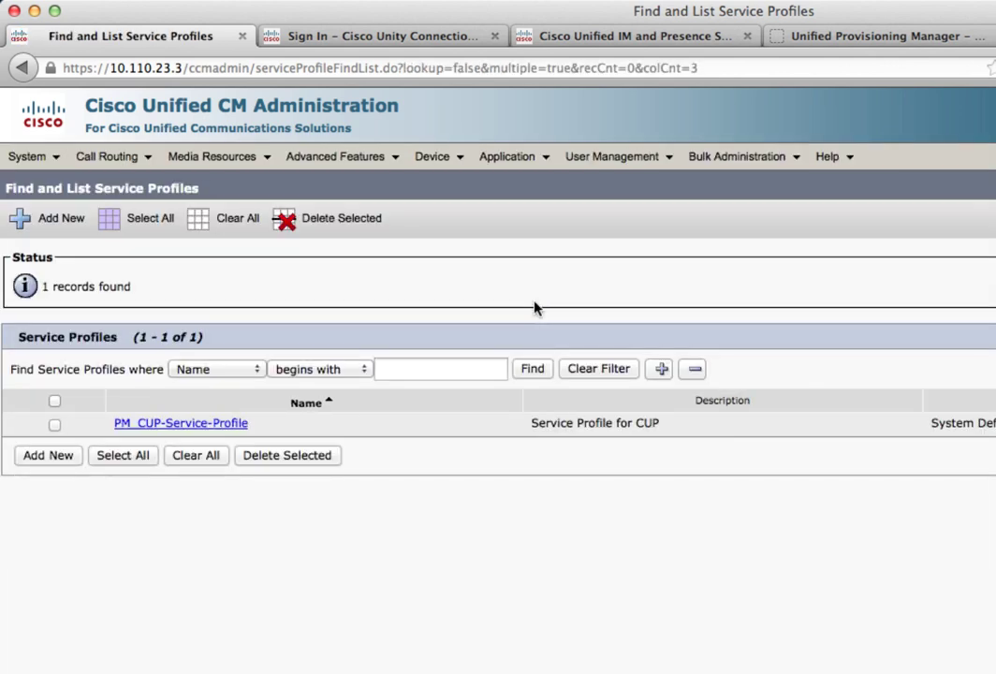
left_click(233, 425)
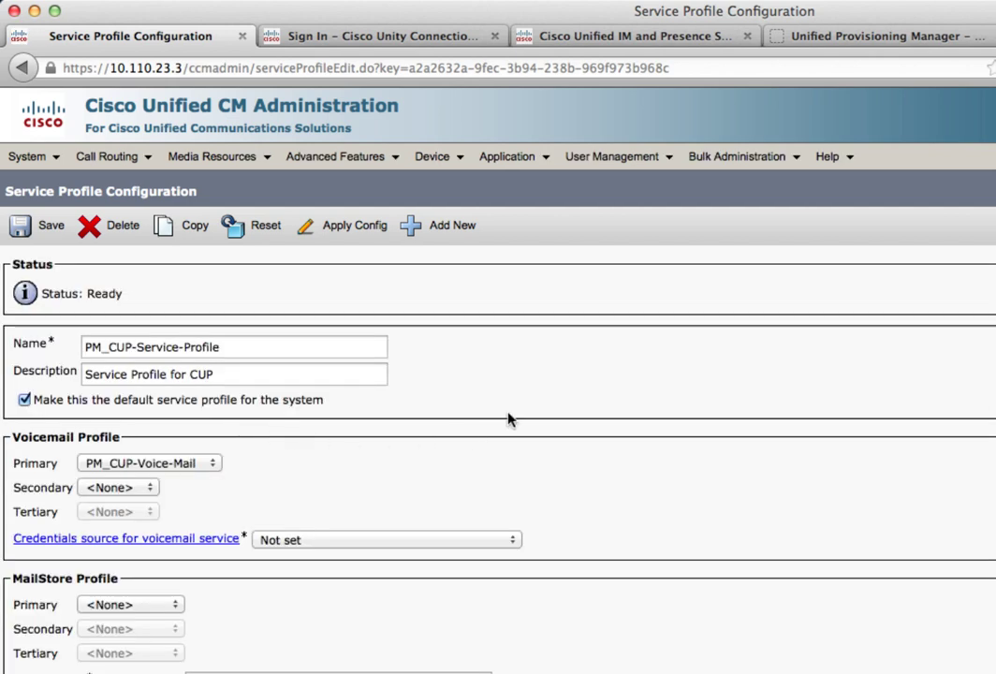
scroll(651, 519, "down", 1)
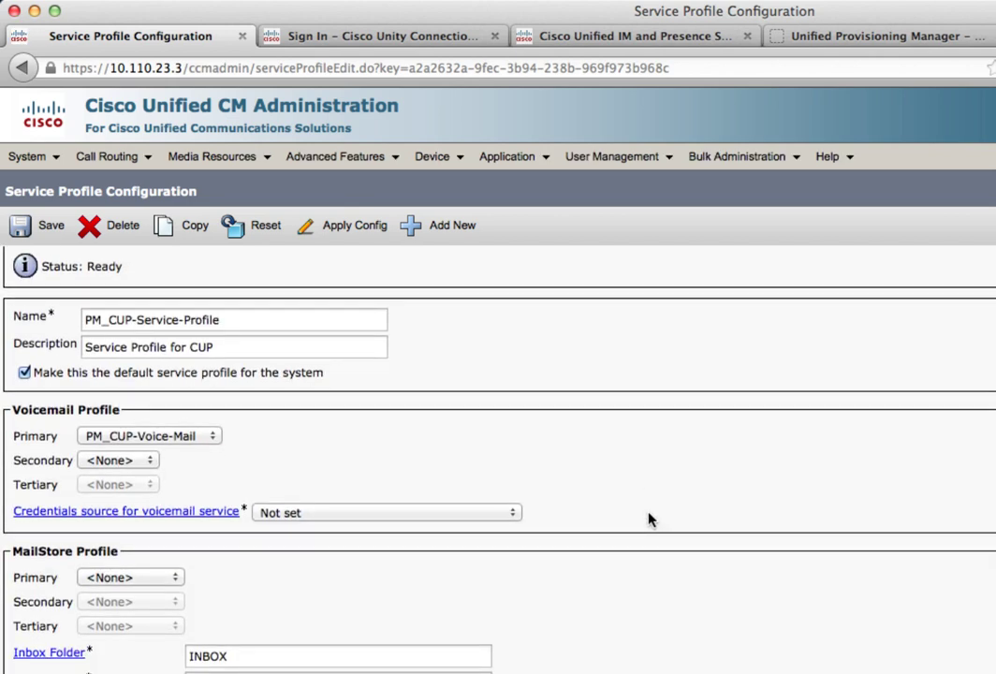
Step: Take voicemail credentials from Unified CM - IM and Presence and make UC-Mailstore the primary MailStore
left_click(517, 516)
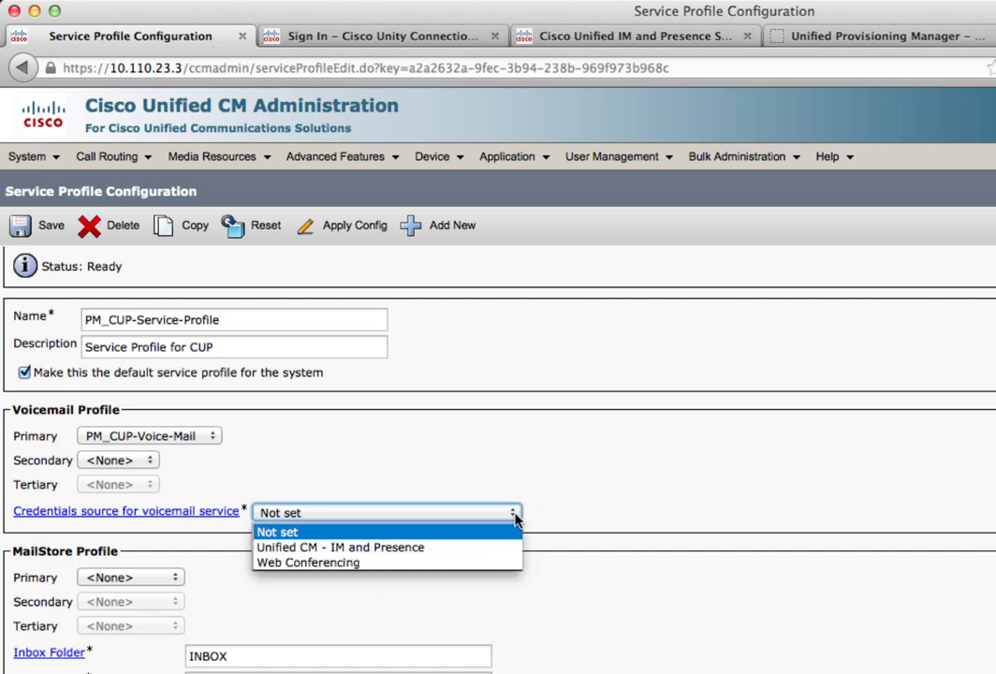
left_click(448, 553)
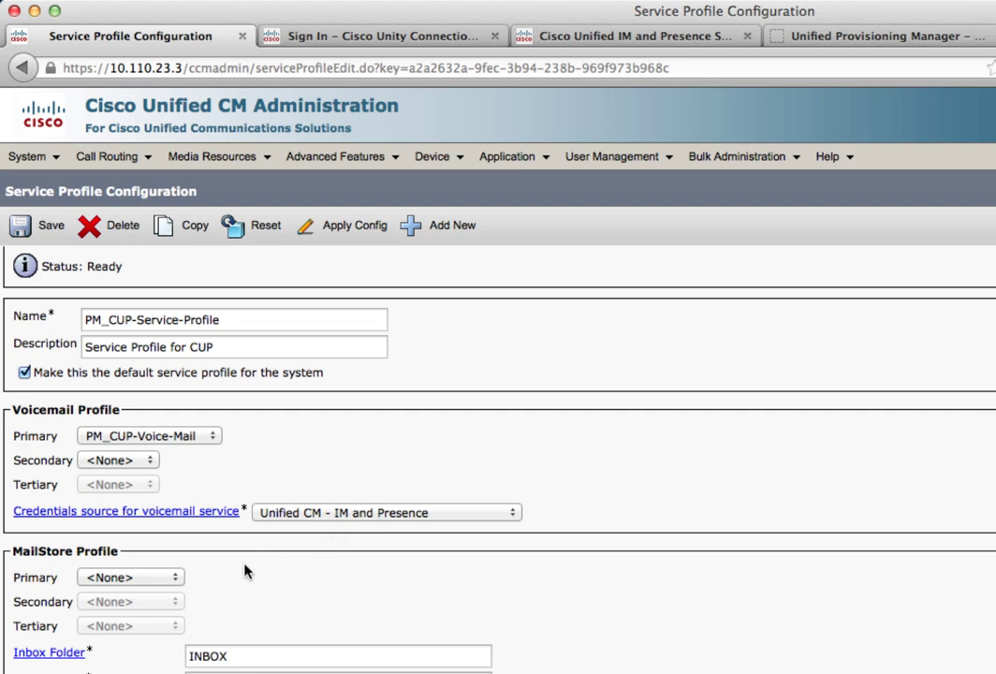
left_click(157, 580)
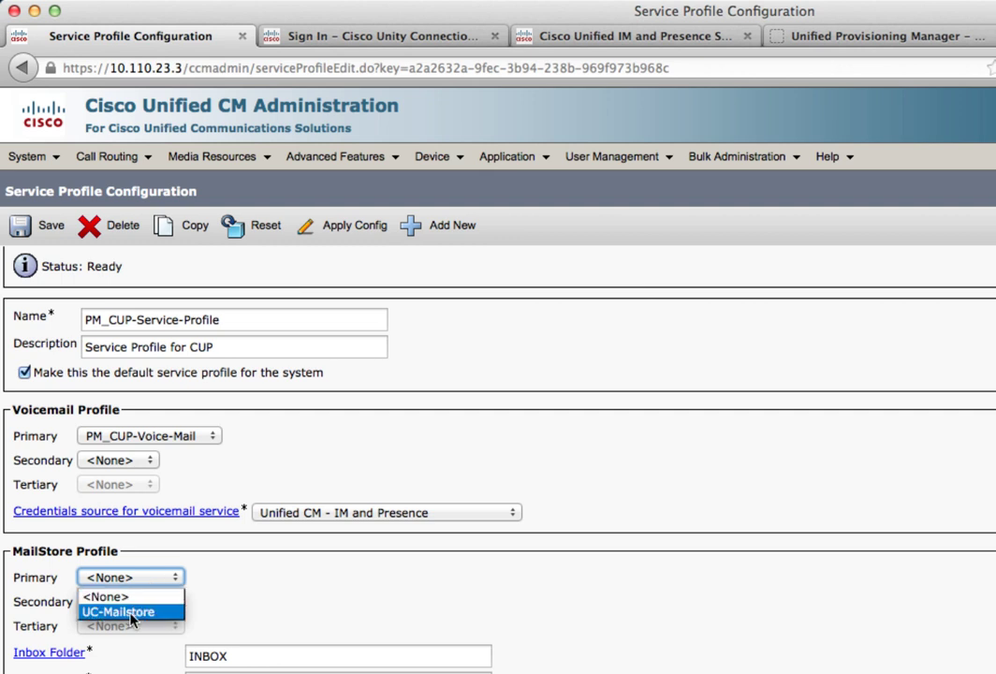
left_click(132, 614)
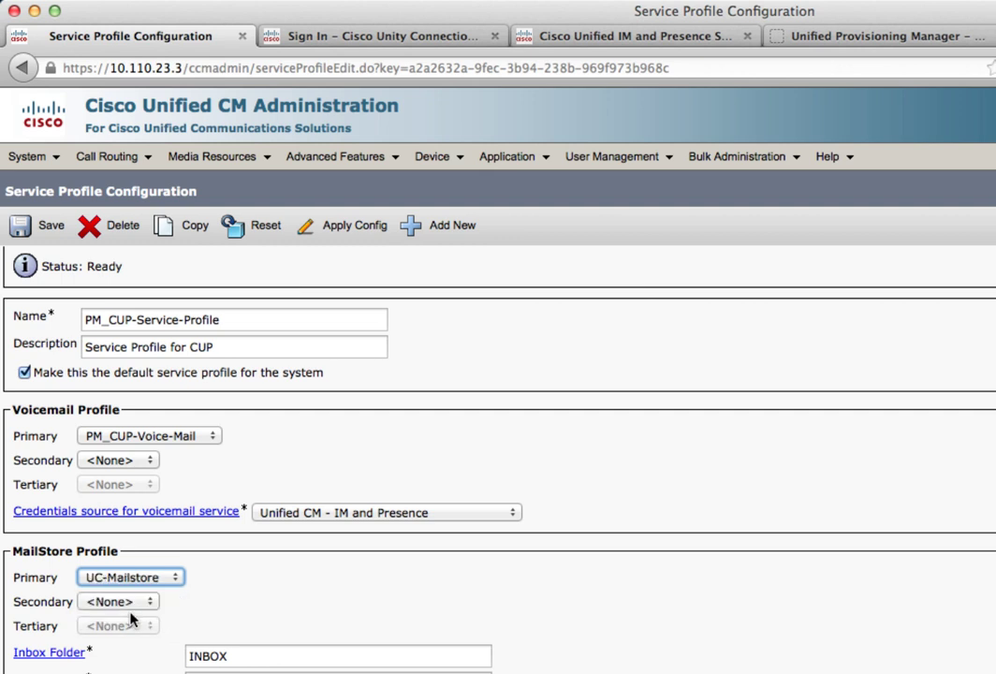
left_click(274, 568)
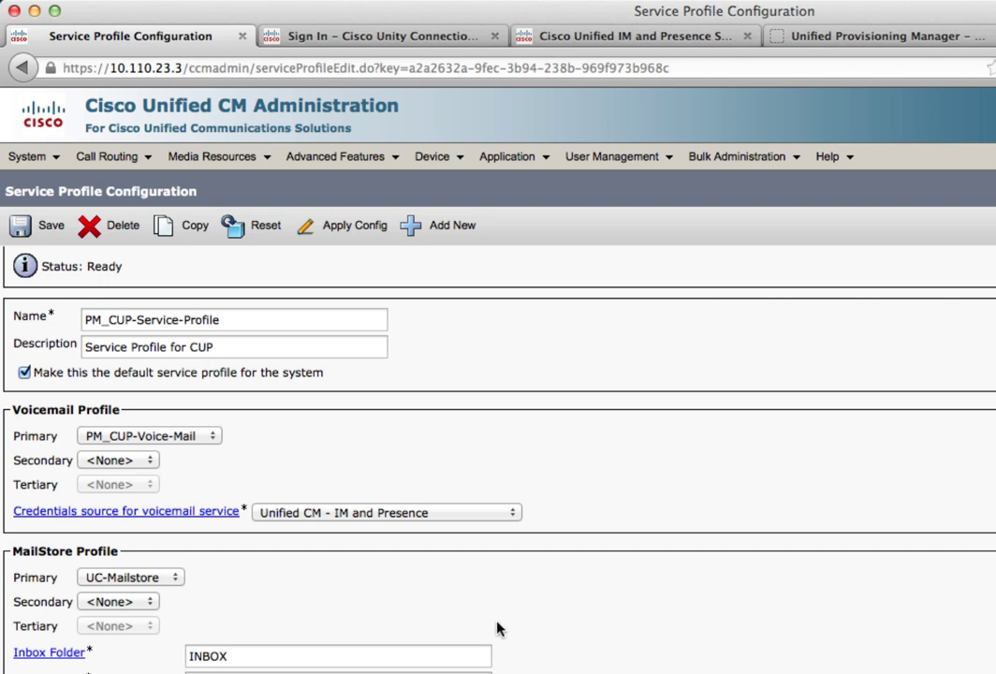
Step: Save the PM_CUP-Service-Profile changes and dismiss Firefox's remember-password prompt
scroll(576, 630, "down", 5)
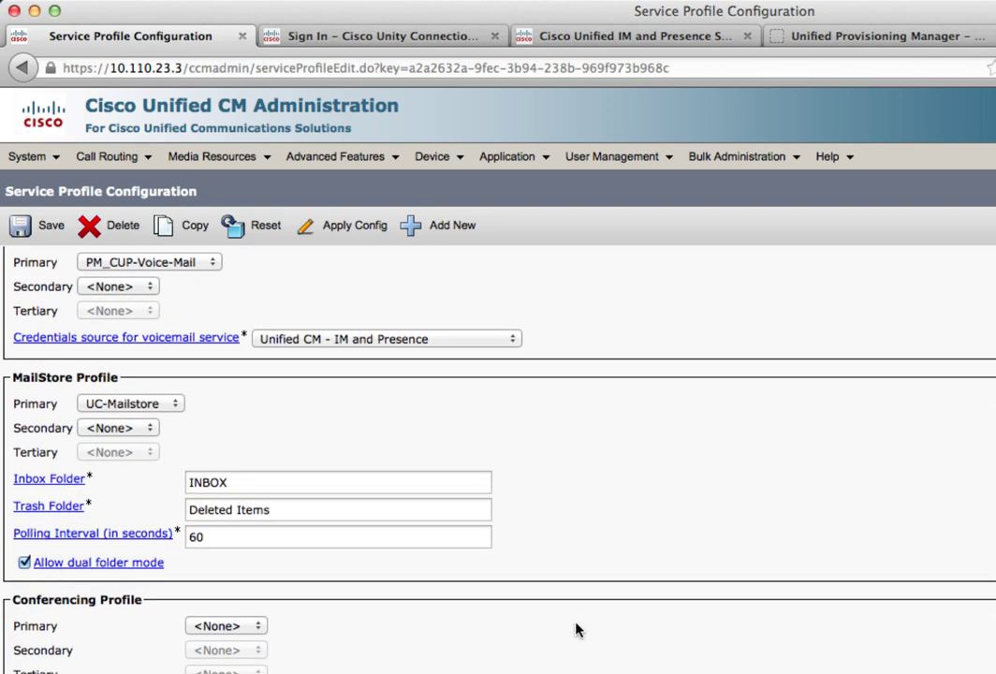
scroll(577, 630, "down", 6)
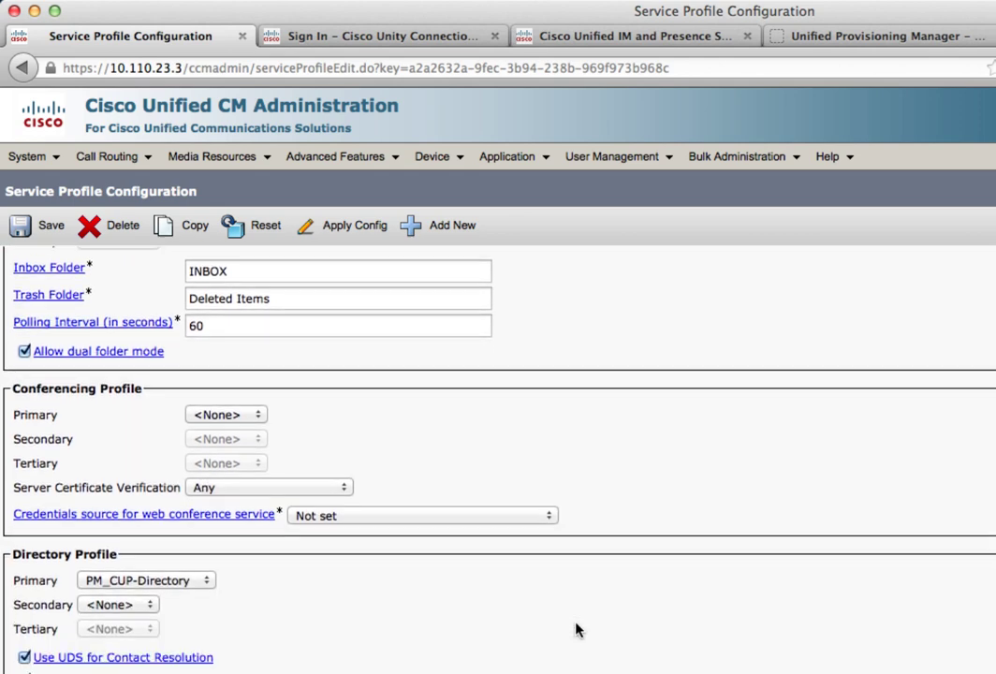
scroll(576, 630, "down", 2)
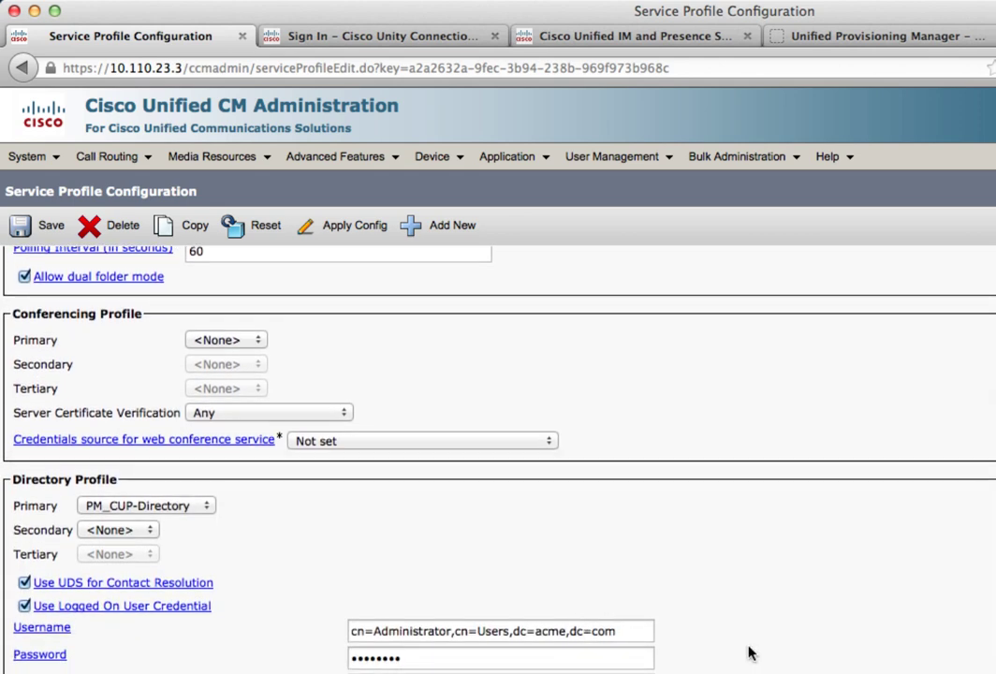
scroll(749, 652, "down", 4)
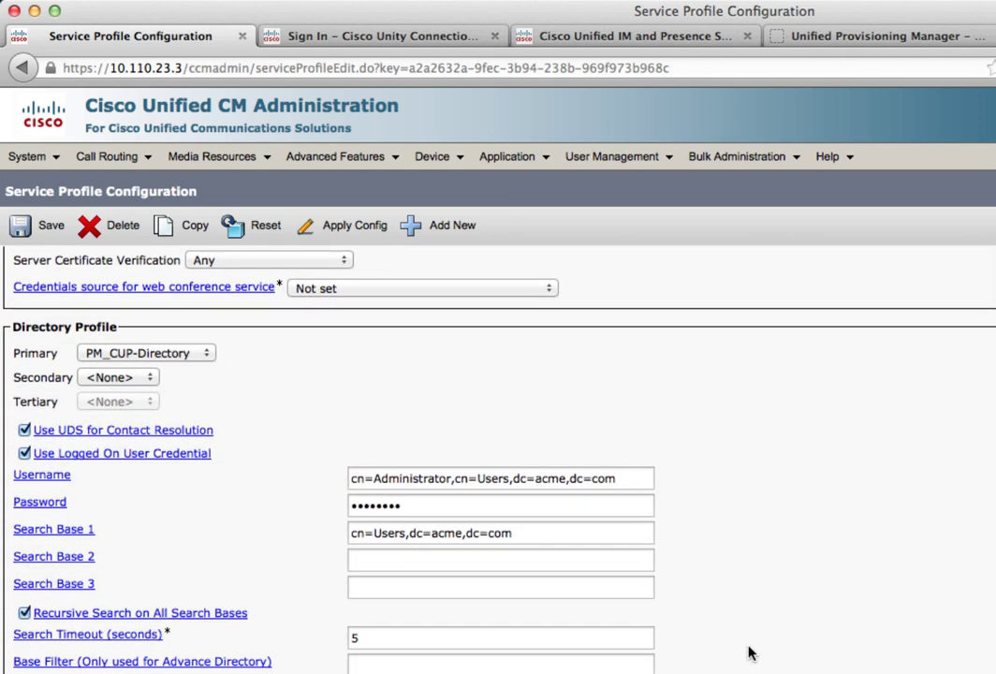
scroll(748, 652, "down", 2)
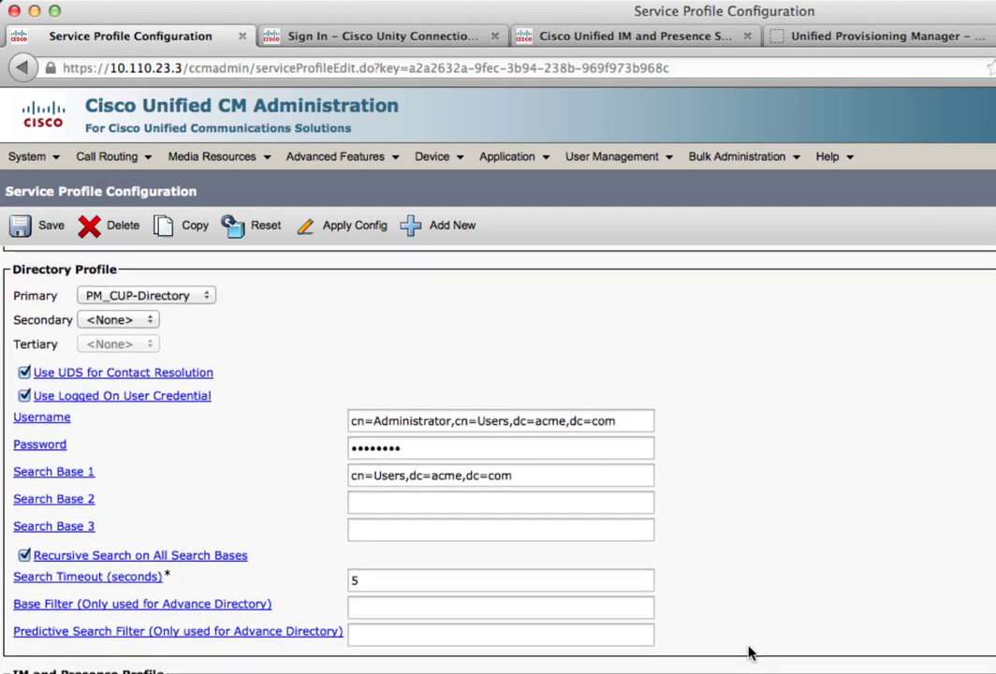
scroll(749, 653, "up", 5)
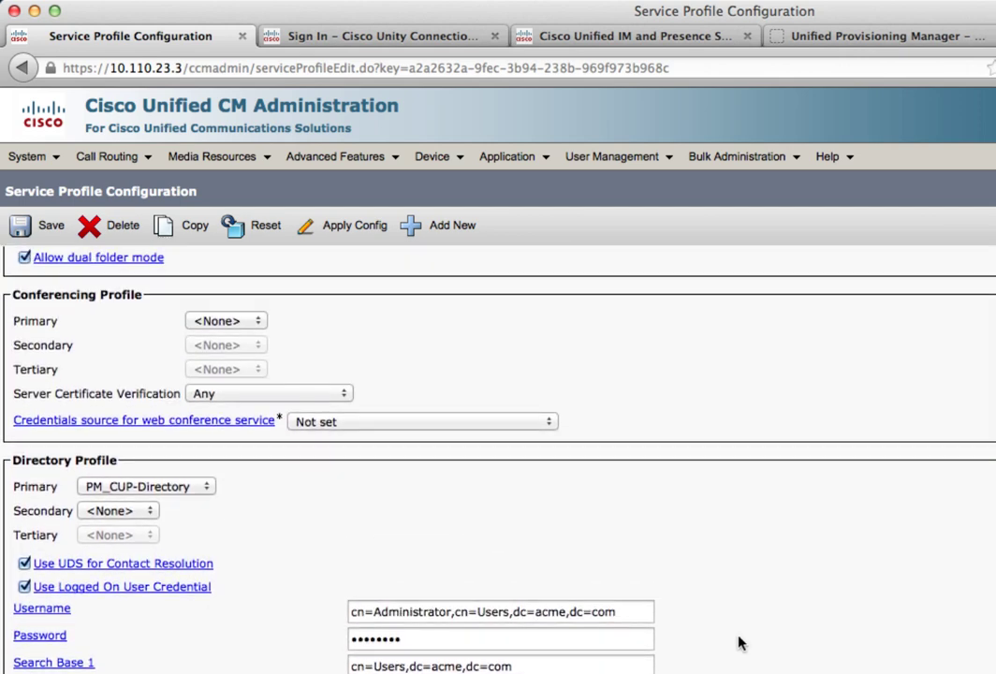
left_click(18, 226)
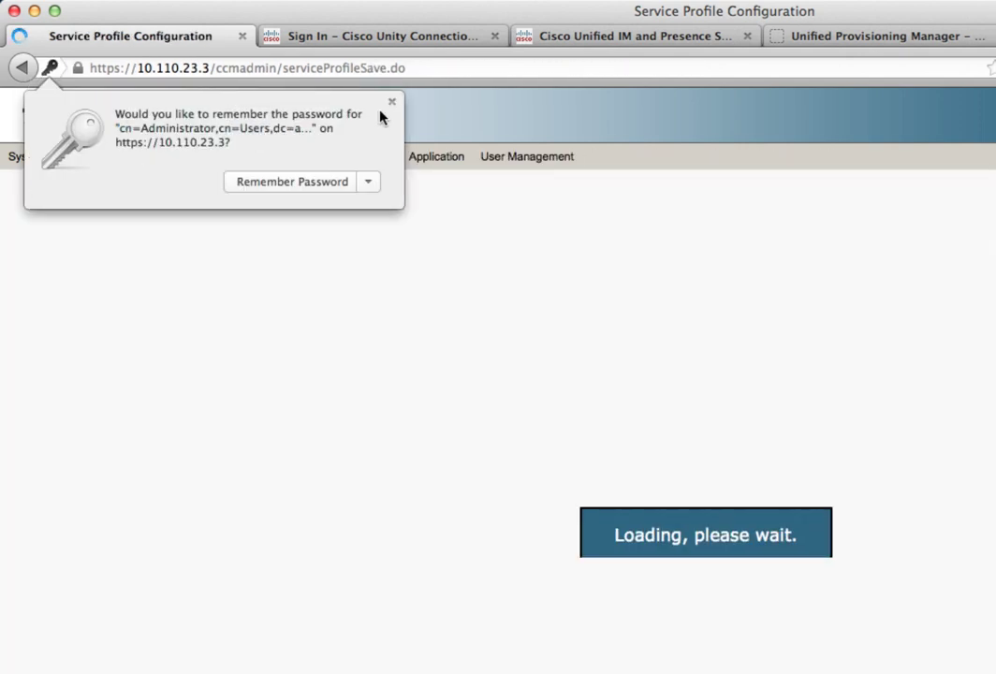
left_click(391, 103)
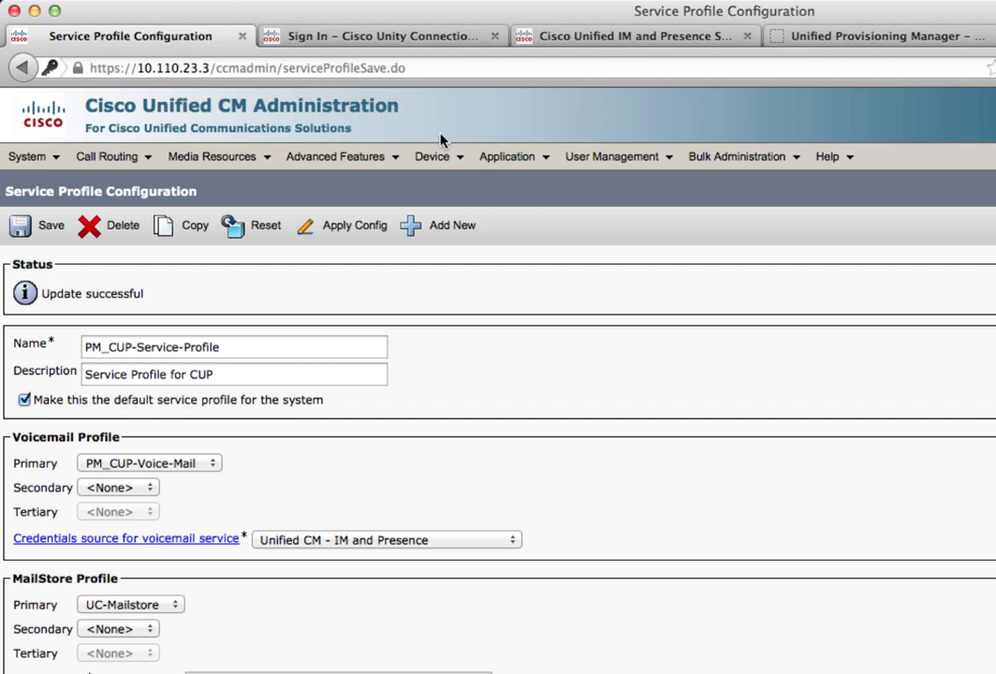
Step: Enable user1 for Unified CM IM and Presence with PM_CUP-Service-Profile as UC service profile, and save
mouse_move(592, 165)
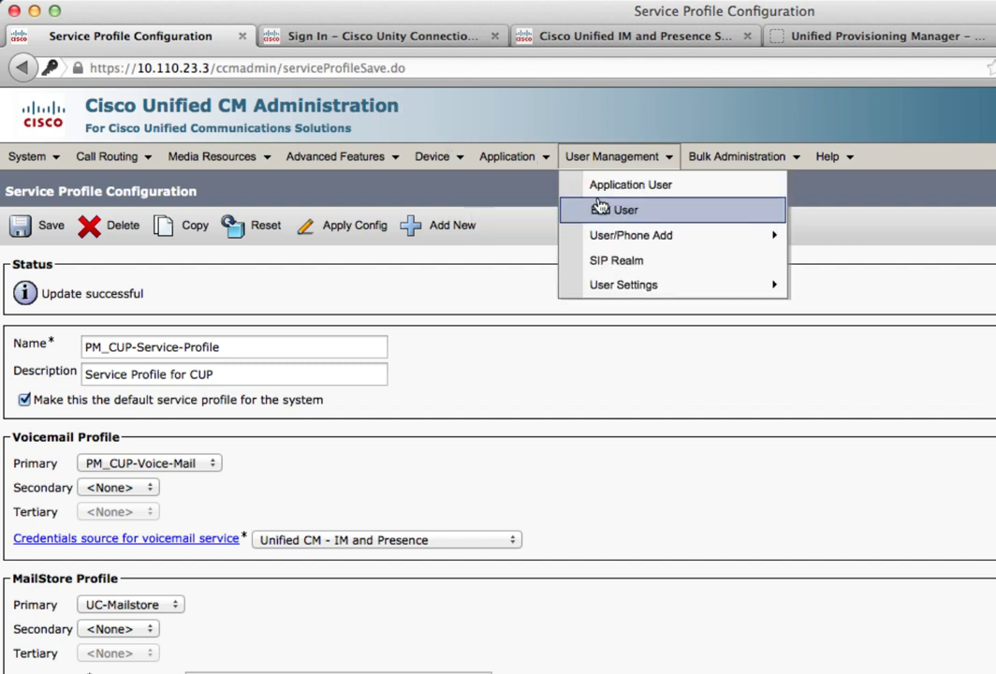
left_click(600, 208)
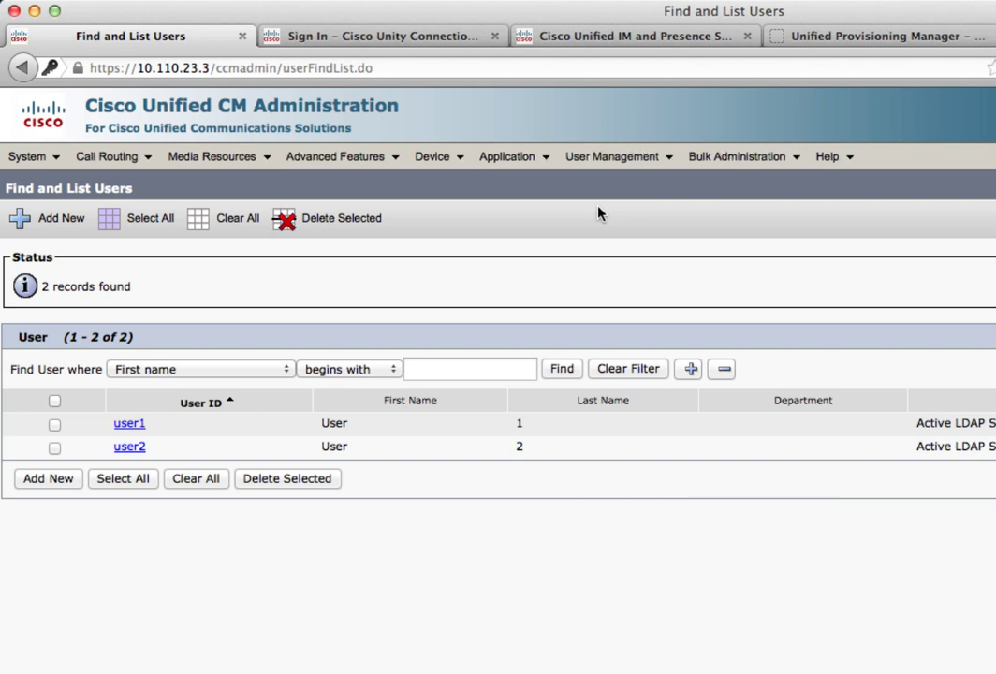
left_click(128, 424)
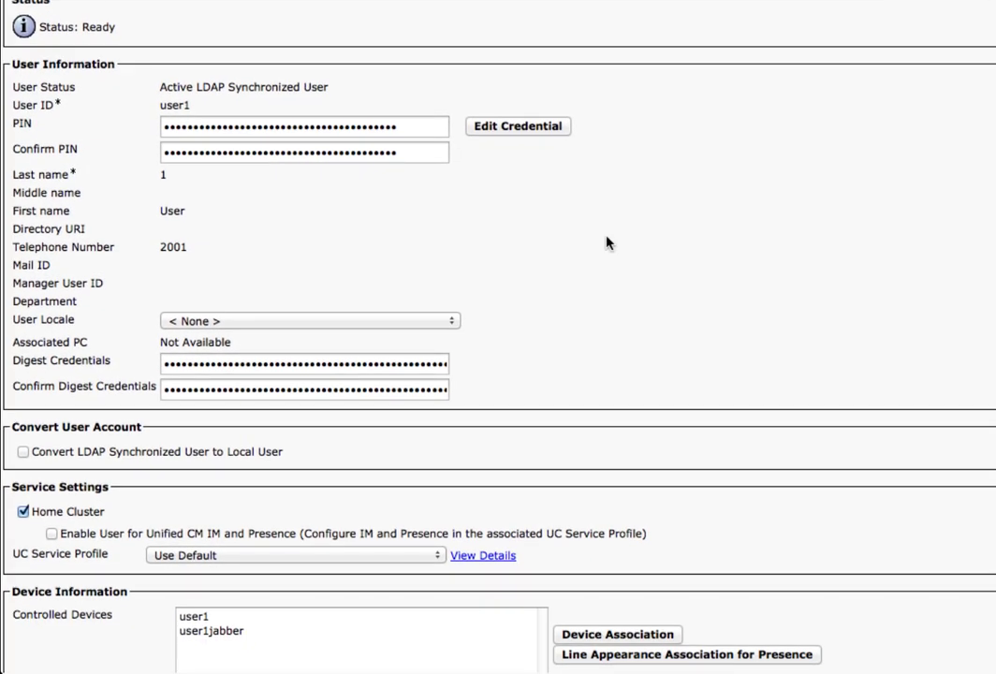
scroll(606, 243, "down", 1)
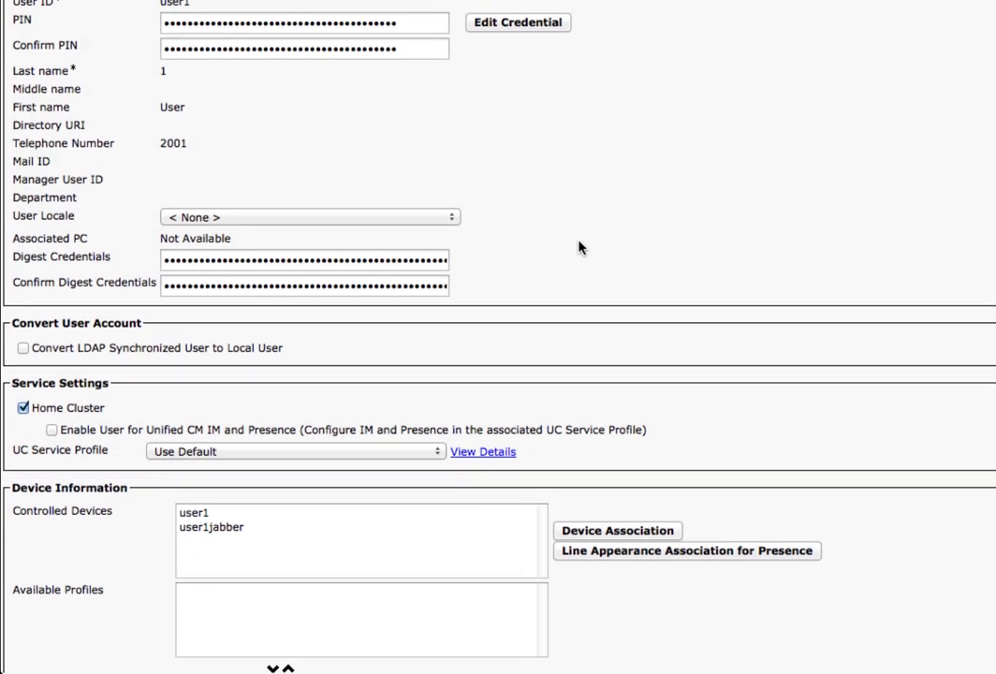
left_click(52, 431)
left_click(214, 451)
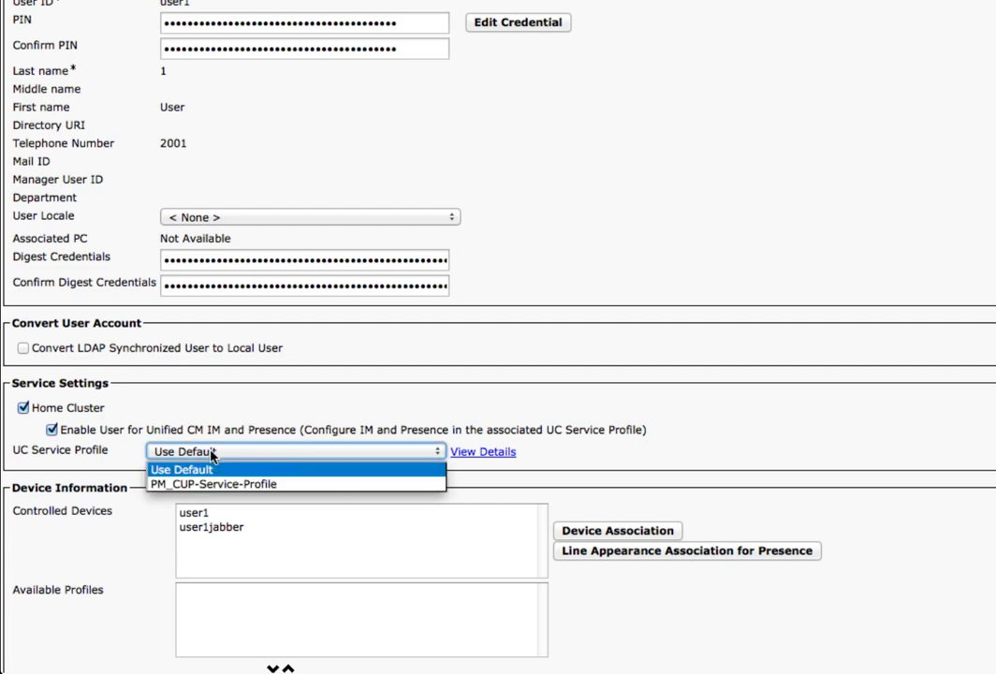
left_click(213, 485)
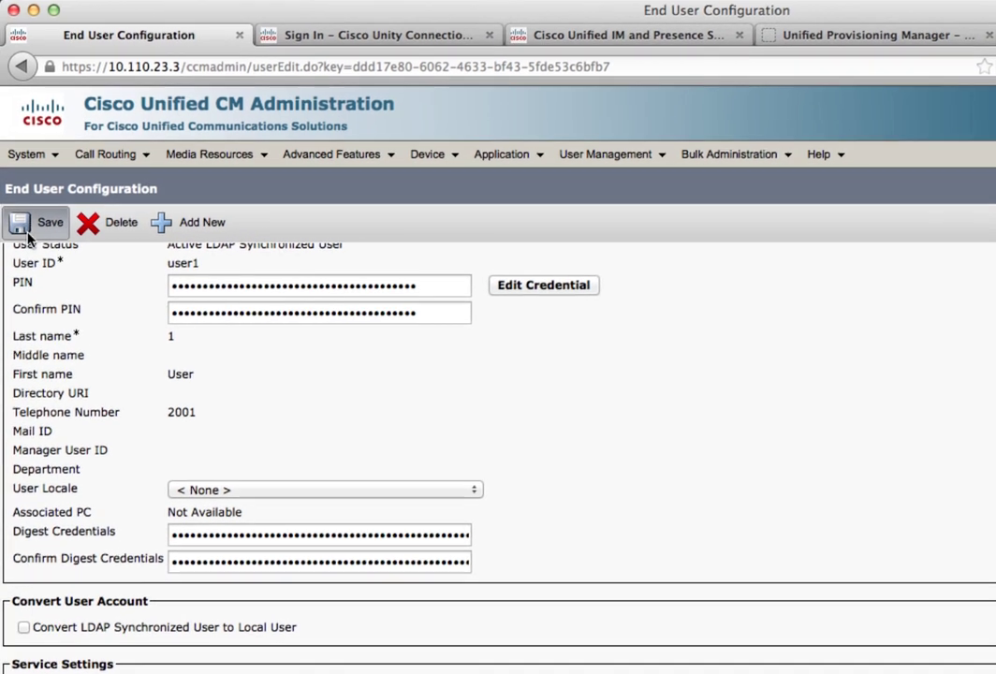
left_click(27, 234)
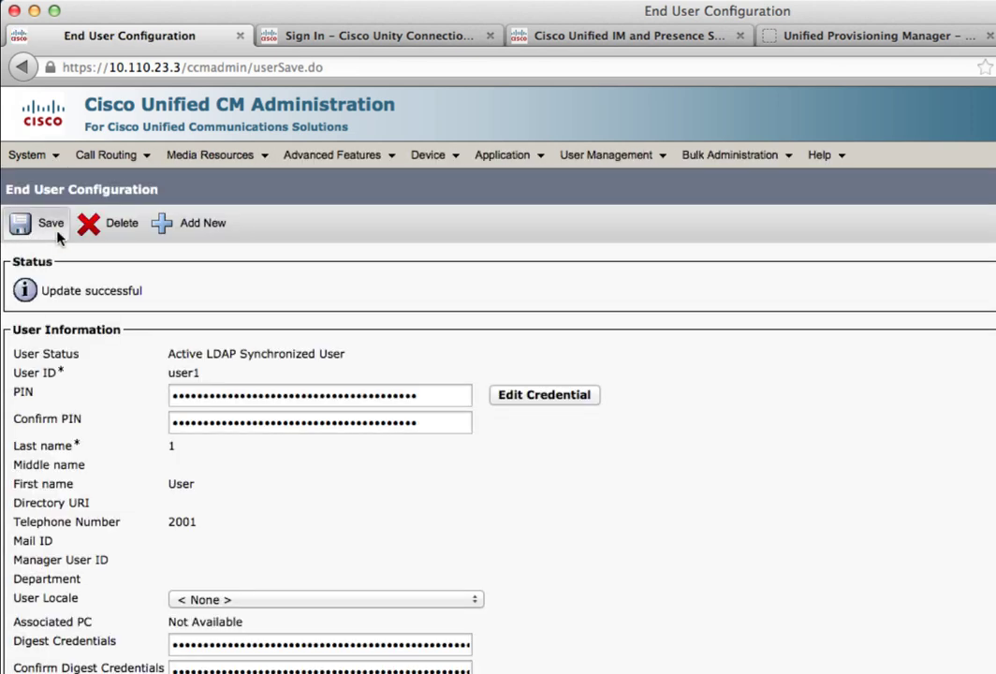
Step: Give user2 the PM_CUP-Service-Profile UC service profile and save user2's settings
mouse_move(601, 158)
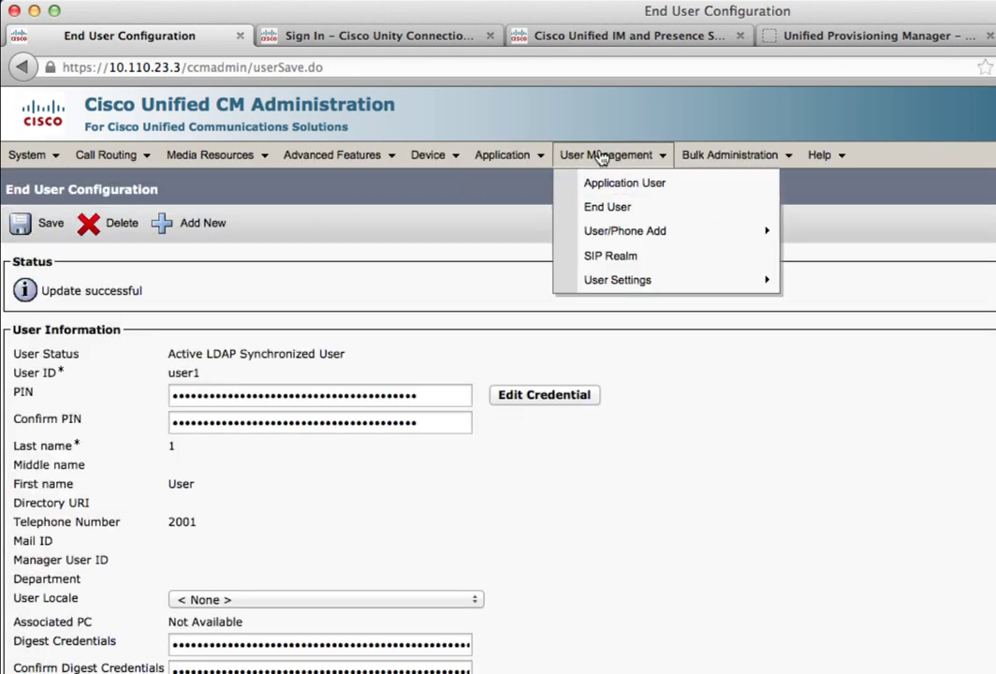
left_click(601, 207)
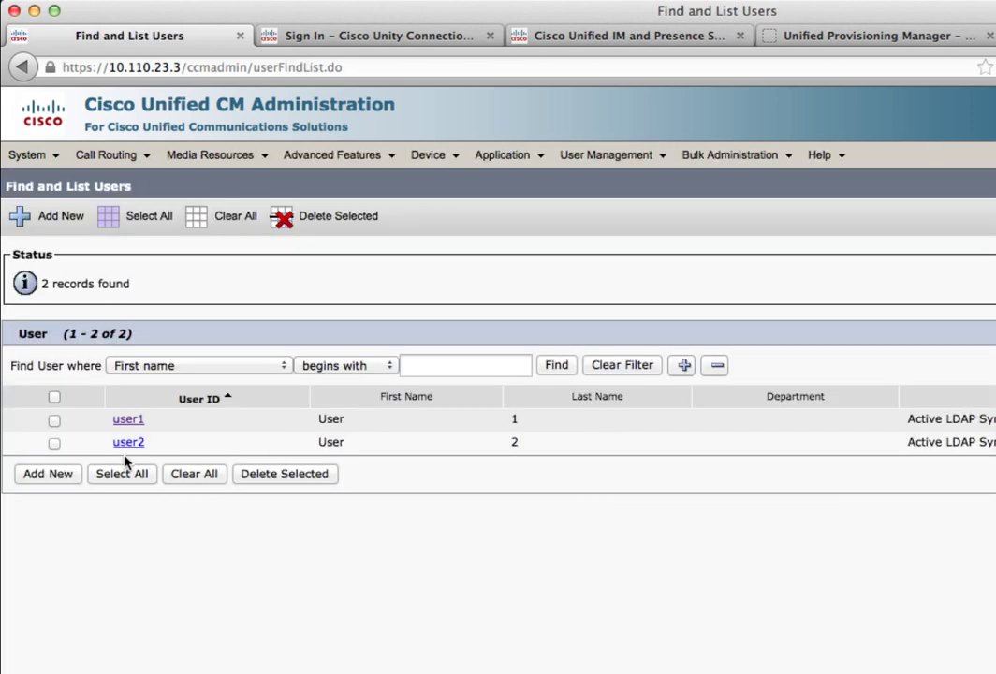
left_click(126, 444)
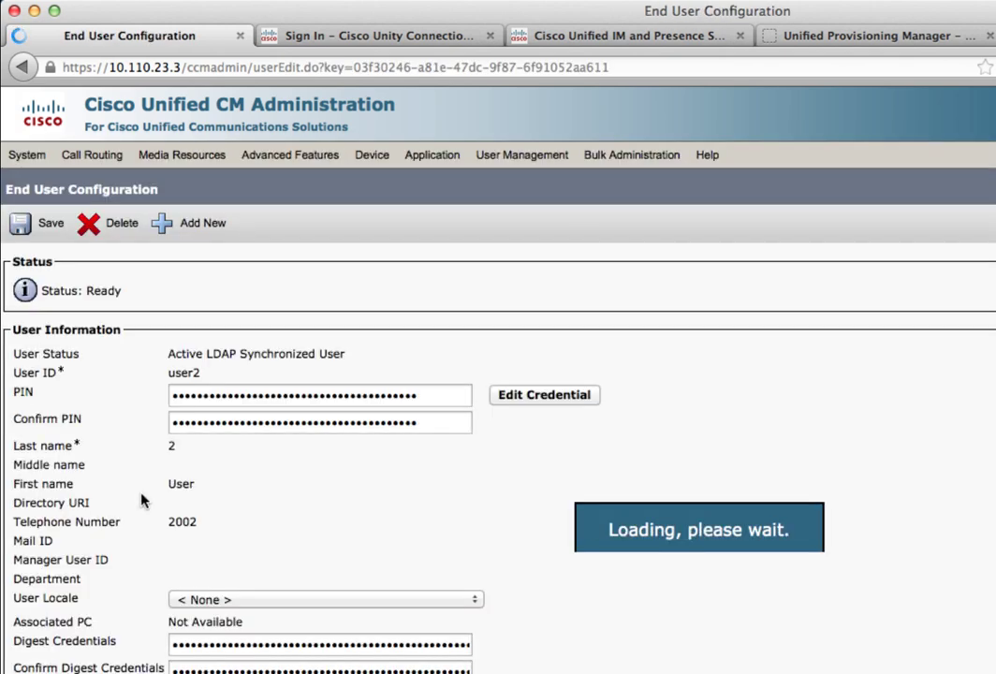
scroll(94, 562, "down", 5)
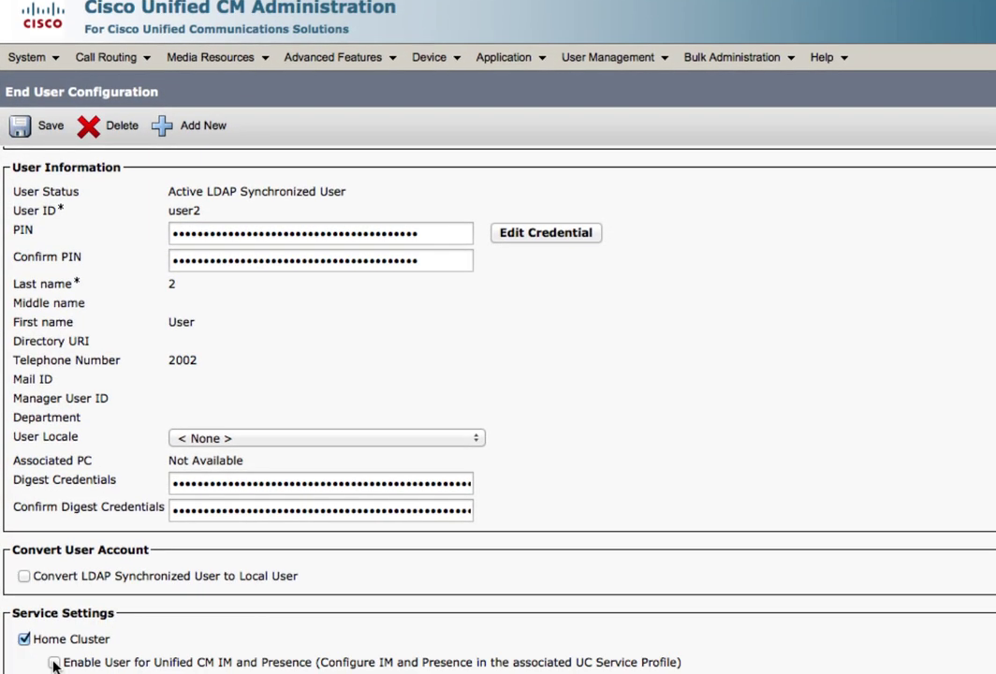
left_click(207, 488)
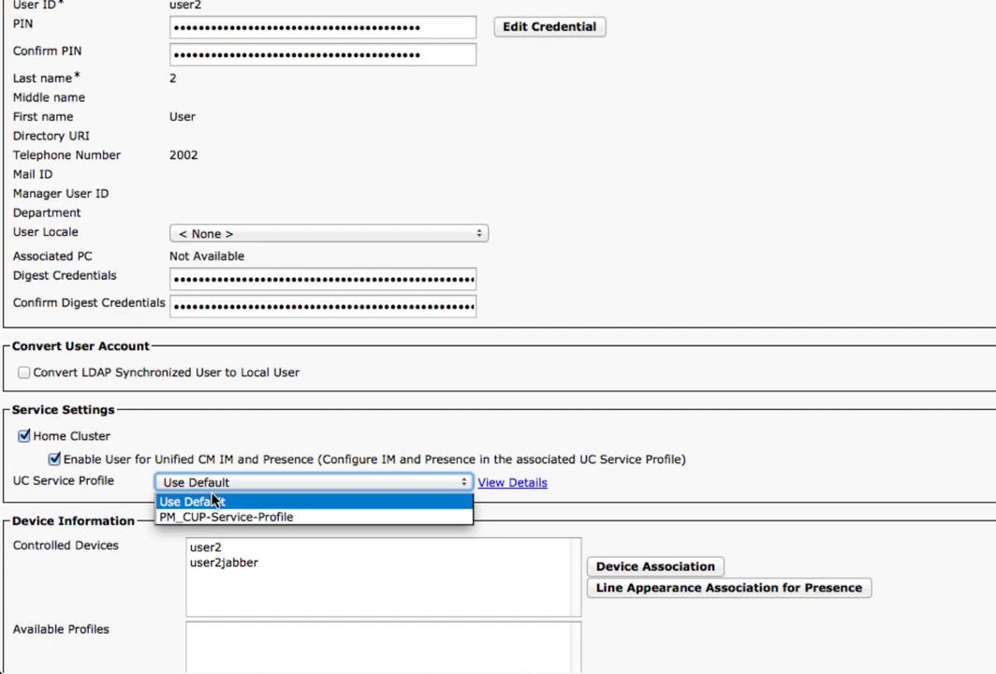
left_click(179, 543)
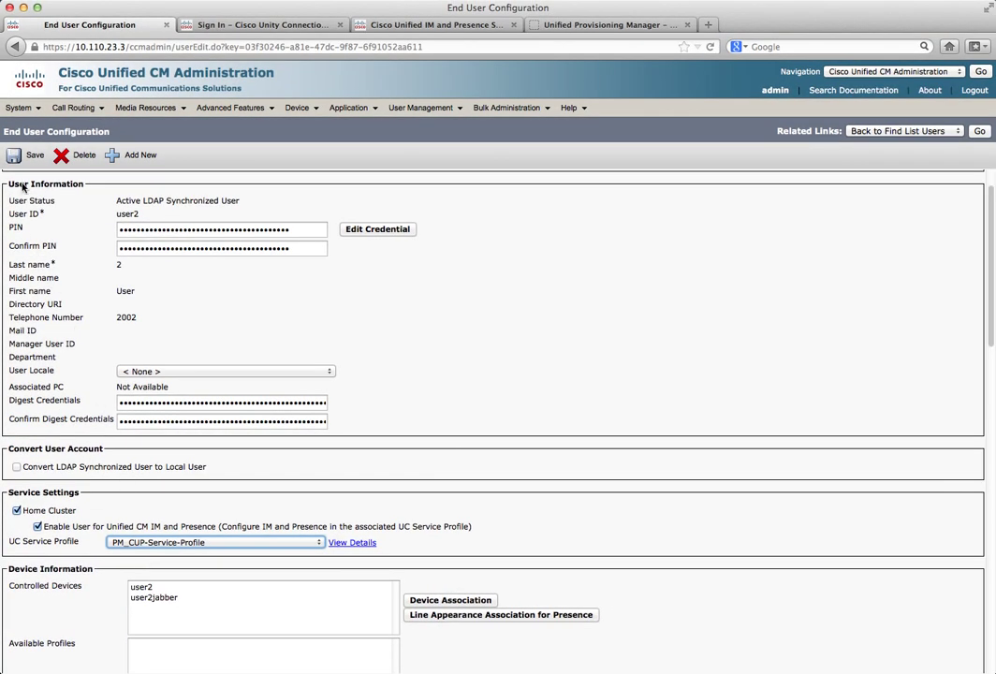
left_click(16, 161)
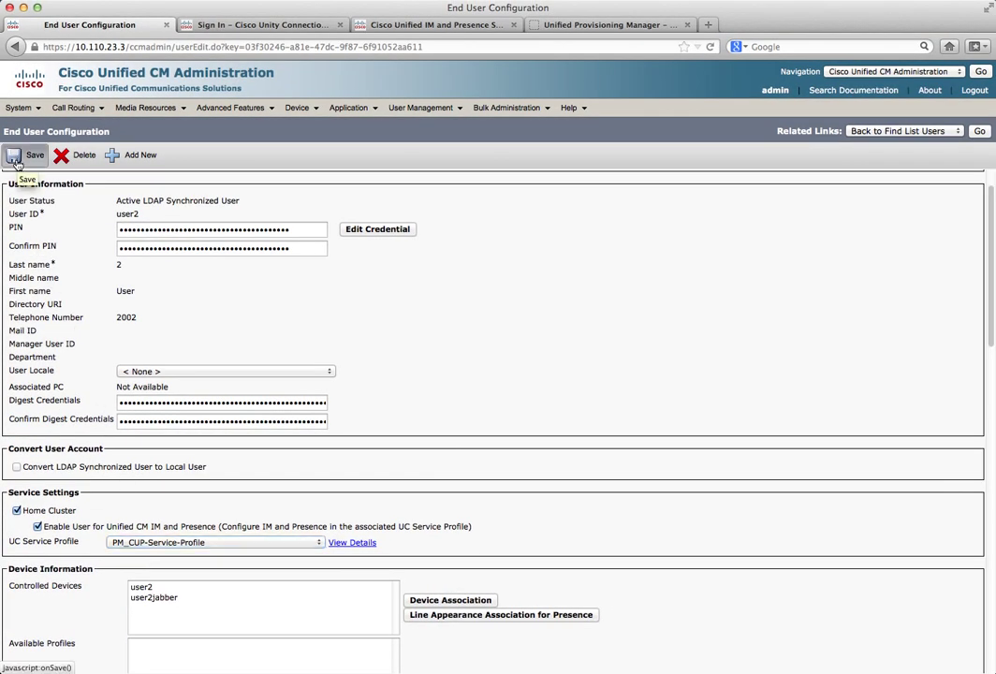